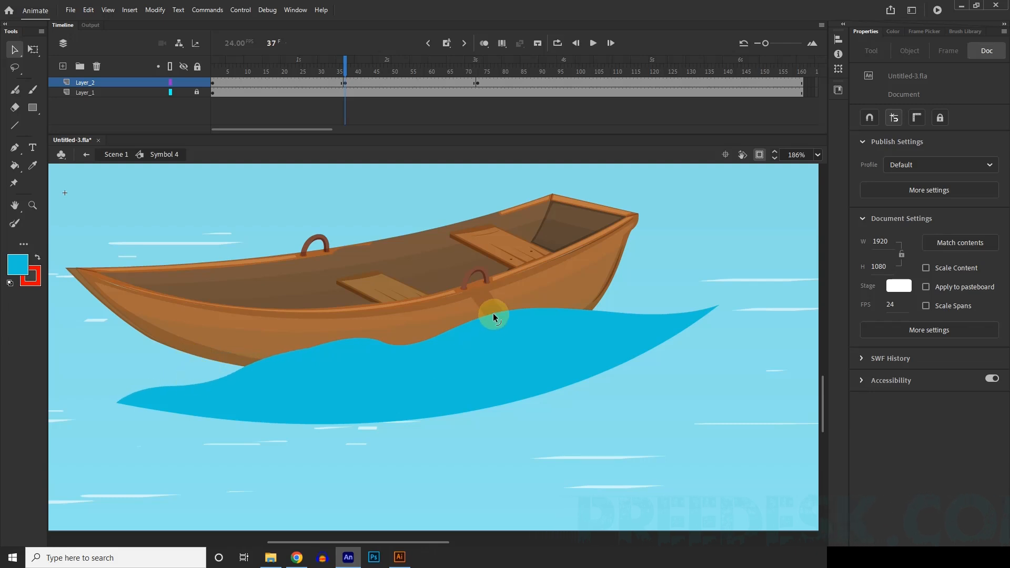
# Step: Reshape the blue wave's upper edge at frame 37, bending it into a crest and dip along the boat's hull
pyautogui.moveTo(495, 316); pyautogui.dragTo(503, 351)
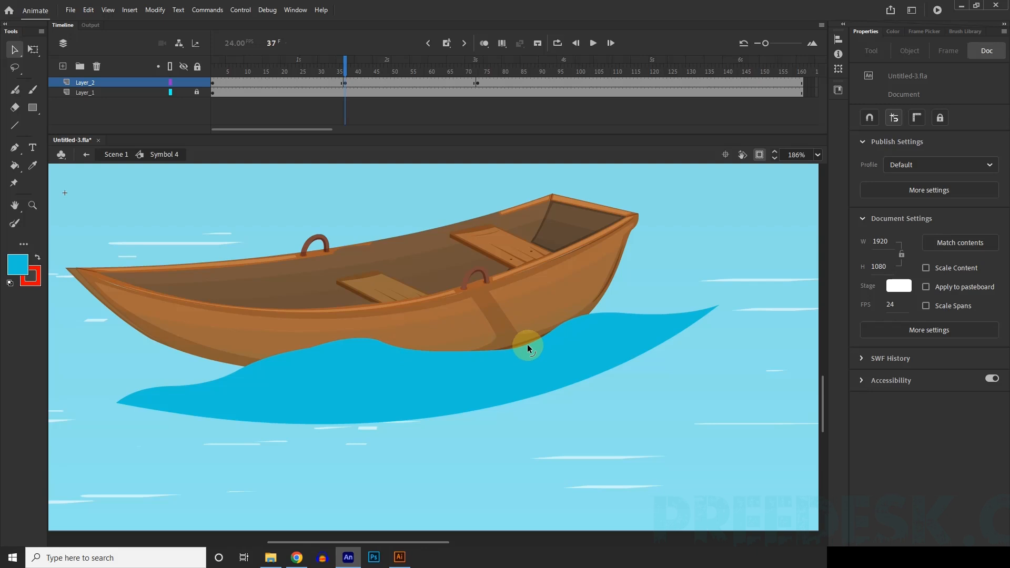
pyautogui.moveTo(523, 342); pyautogui.dragTo(522, 340)
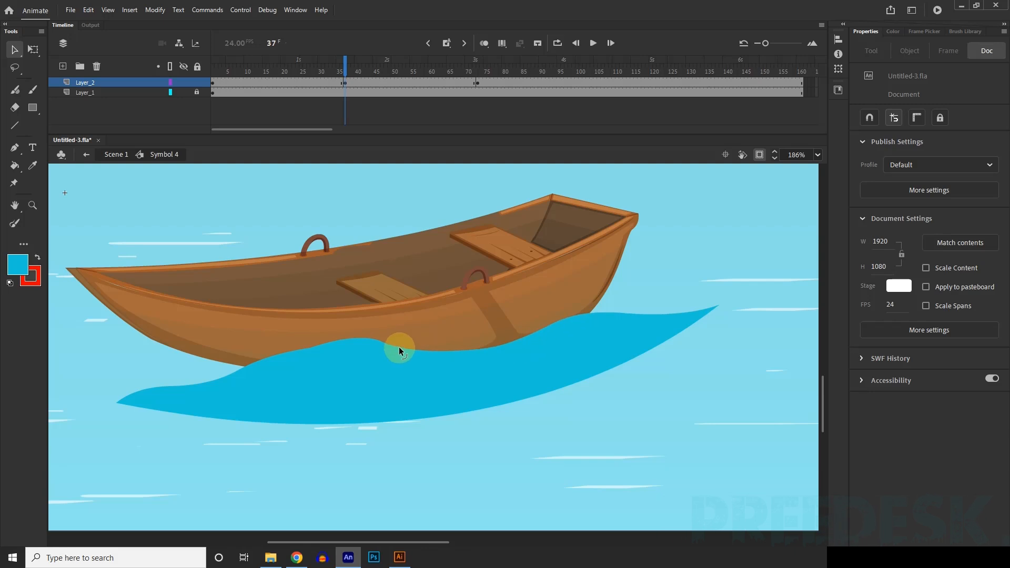
pyautogui.moveTo(399, 348); pyautogui.dragTo(411, 335)
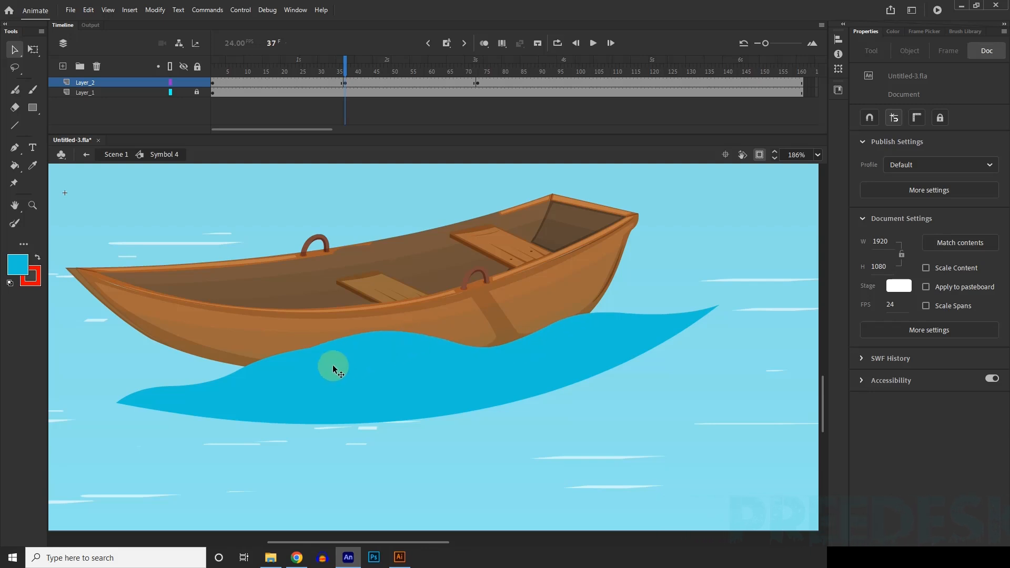
pyautogui.scroll(-3, 332, 365)
pyautogui.scroll(1, 365, 273)
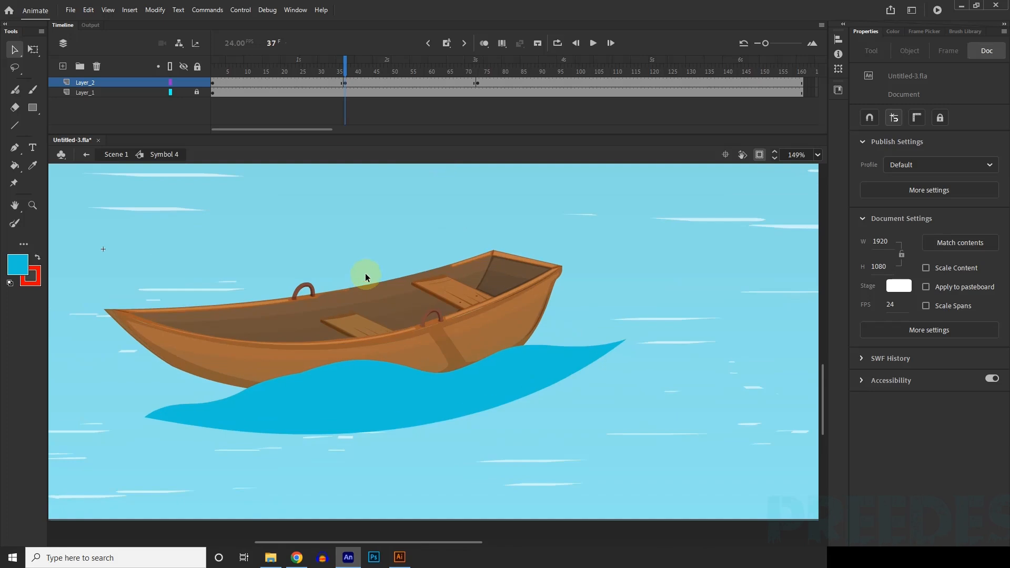
# Step: Create shape tweens on Layer_2 across both spans between the wave's keyframes at frames 1, 37 and 73
pyautogui.click(359, 83)
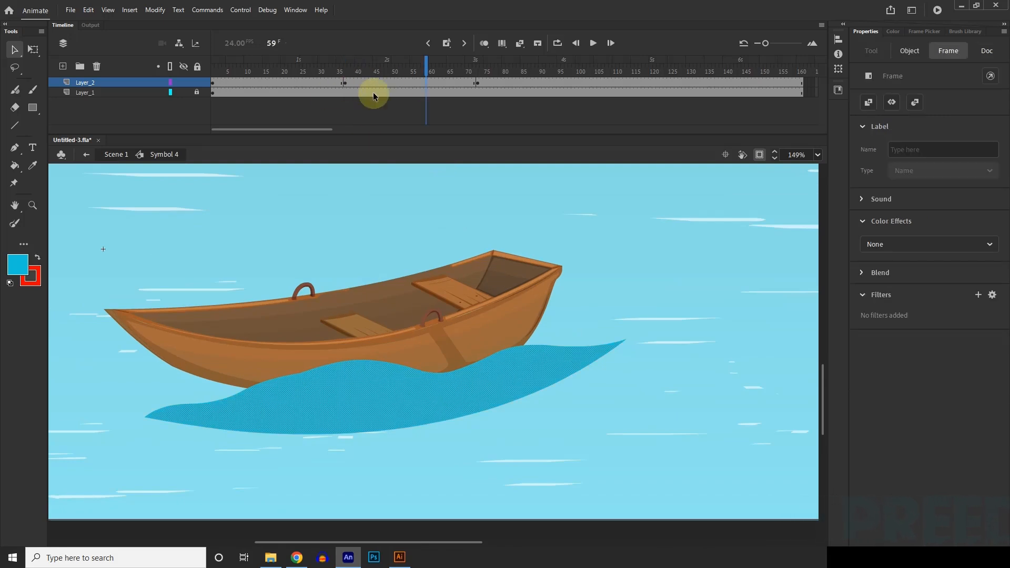
pyautogui.click(351, 82)
pyautogui.moveTo(351, 83); pyautogui.dragTo(313, 85)
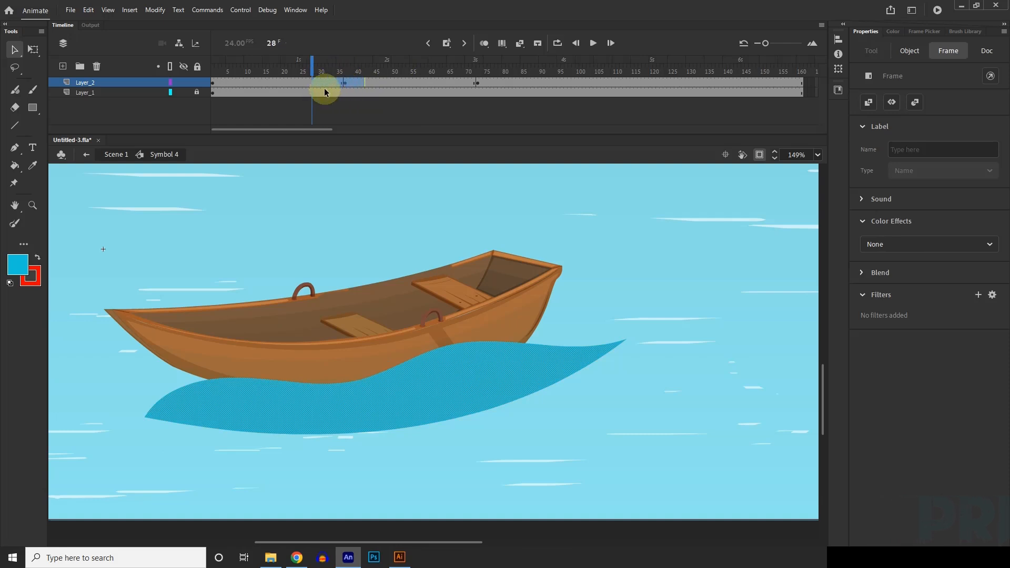
pyautogui.rightClick(324, 83)
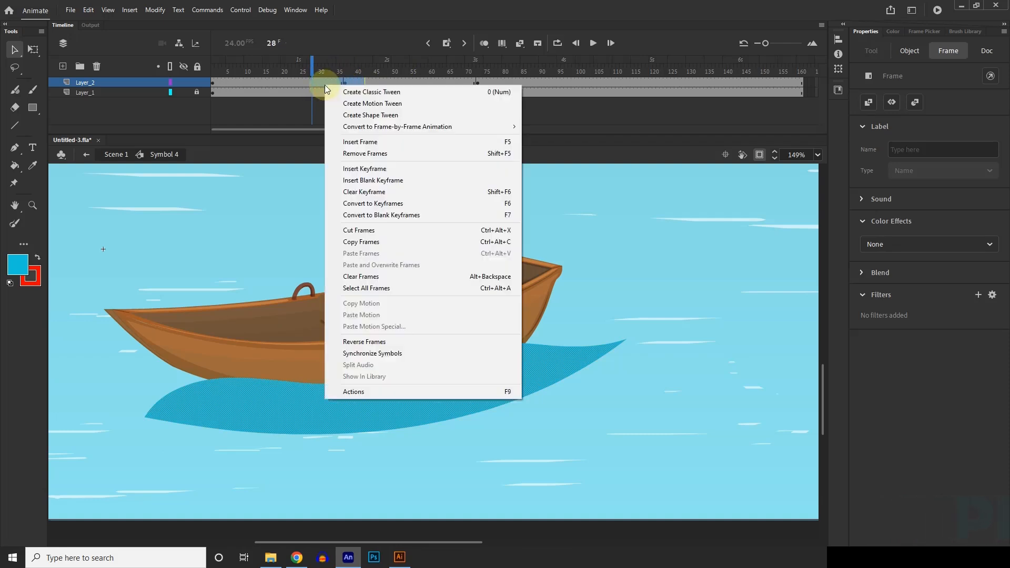
pyautogui.click(367, 118)
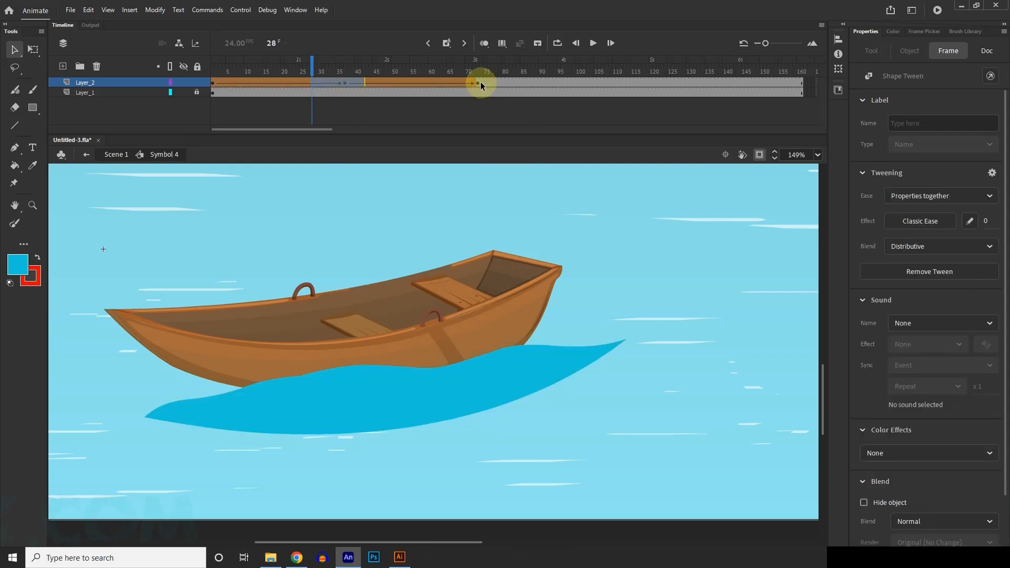
# Step: Remove all frames after frame 73 from both layers of the boat symbol
pyautogui.moveTo(481, 81); pyautogui.dragTo(828, 103)
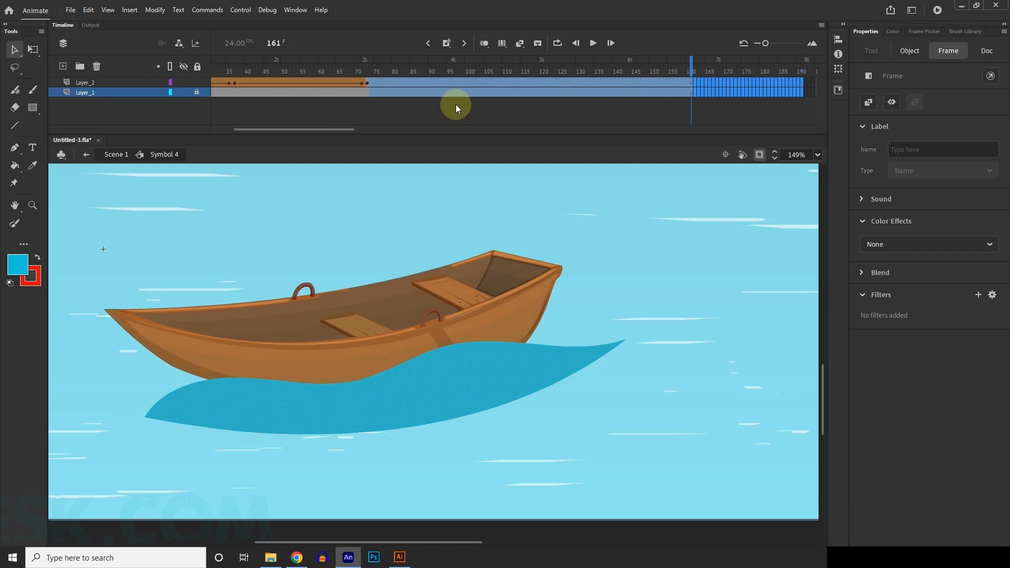
pyautogui.click(456, 105)
pyautogui.moveTo(361, 131); pyautogui.dragTo(272, 128)
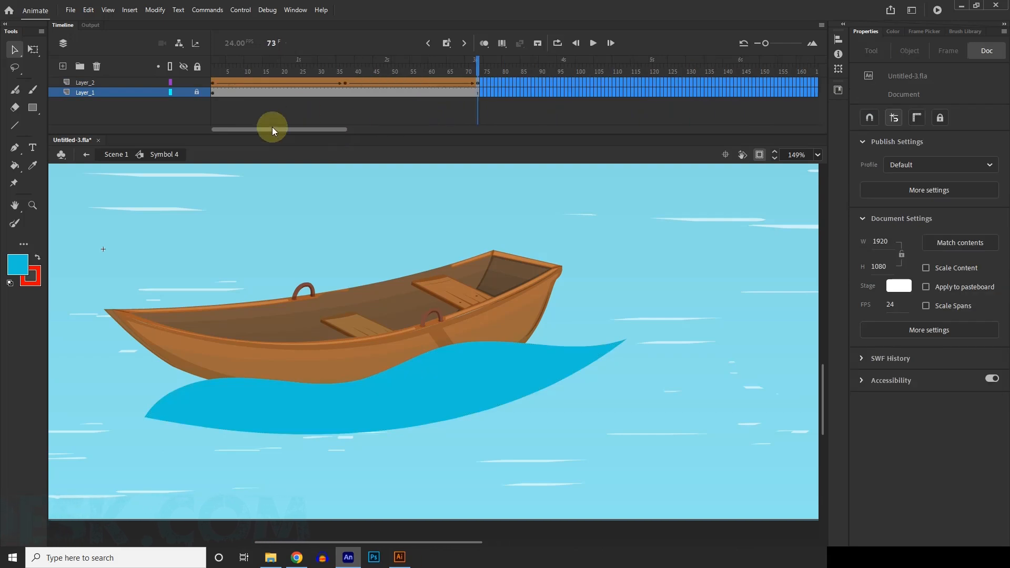
# Step: Play the wave's shape-tween animation inside the symbol from frame 1
pyautogui.click(355, 83)
pyautogui.moveTo(332, 63); pyautogui.dragTo(129, 66)
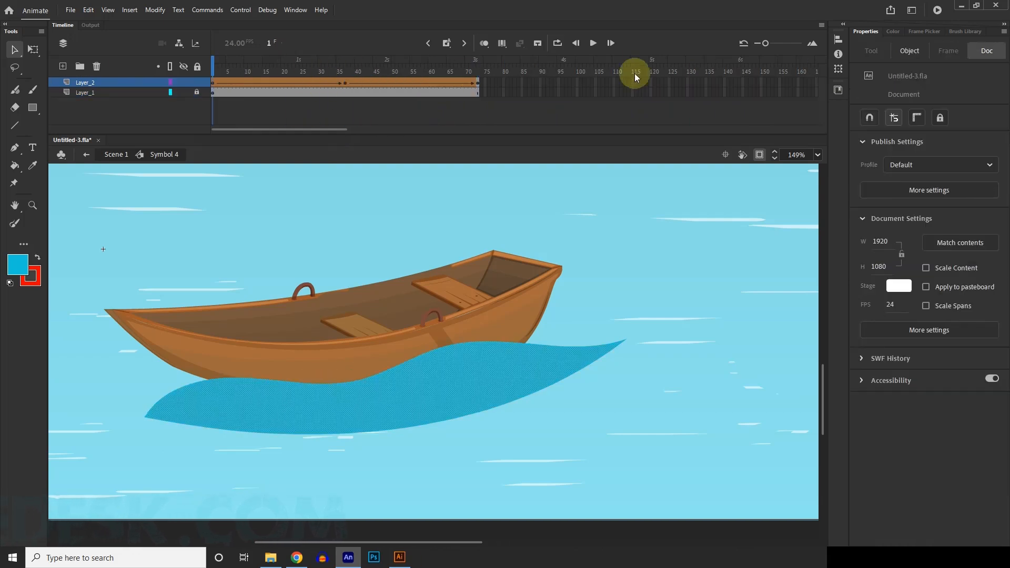
pyautogui.click(596, 44)
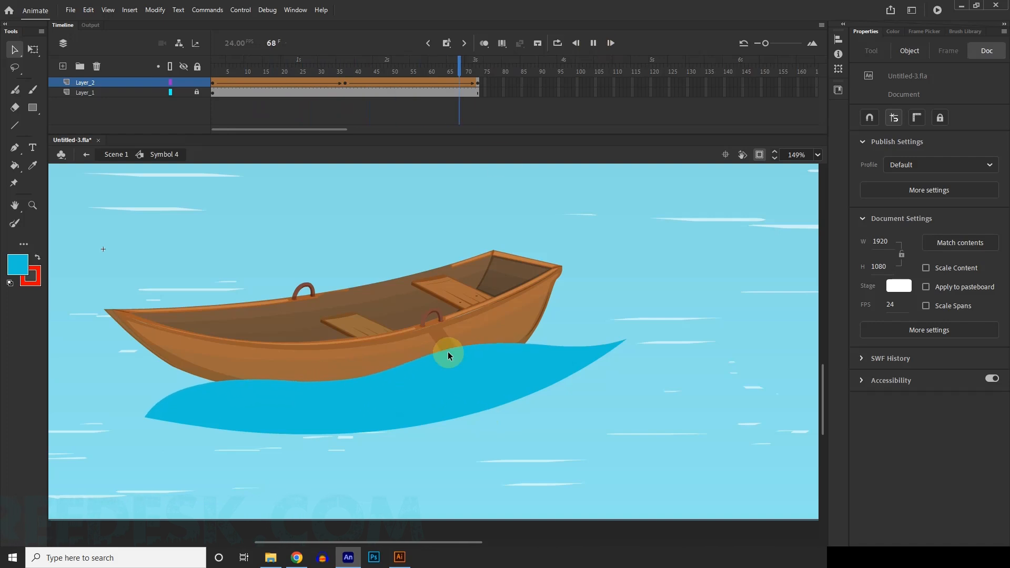
pyautogui.click(593, 43)
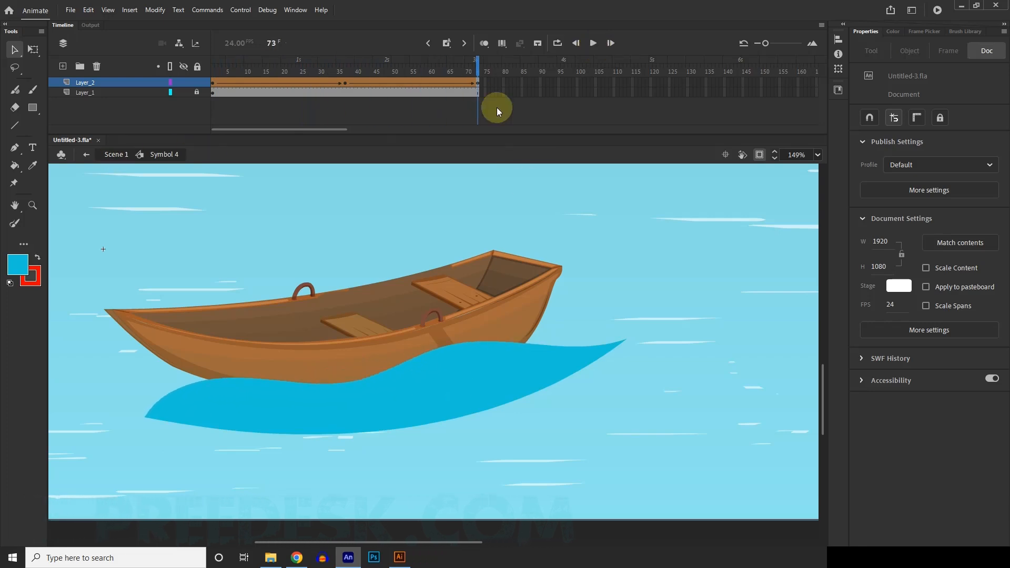
# Step: Return to Scene 1 and play the main animation from frame 1 with the whole stage in view
pyautogui.click(117, 155)
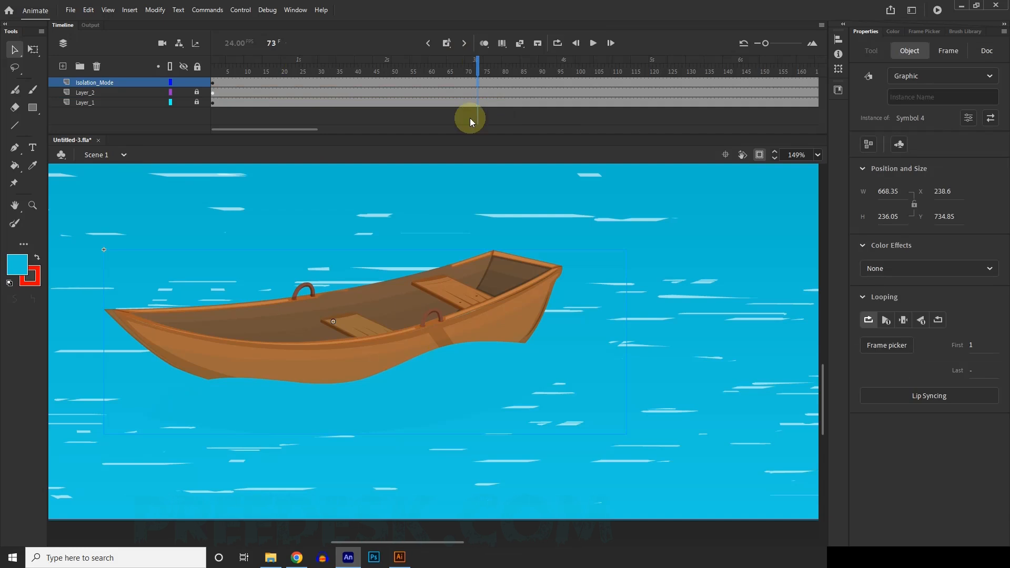
pyautogui.moveTo(481, 64); pyautogui.dragTo(139, 72)
pyautogui.scroll(-5, 474, 373)
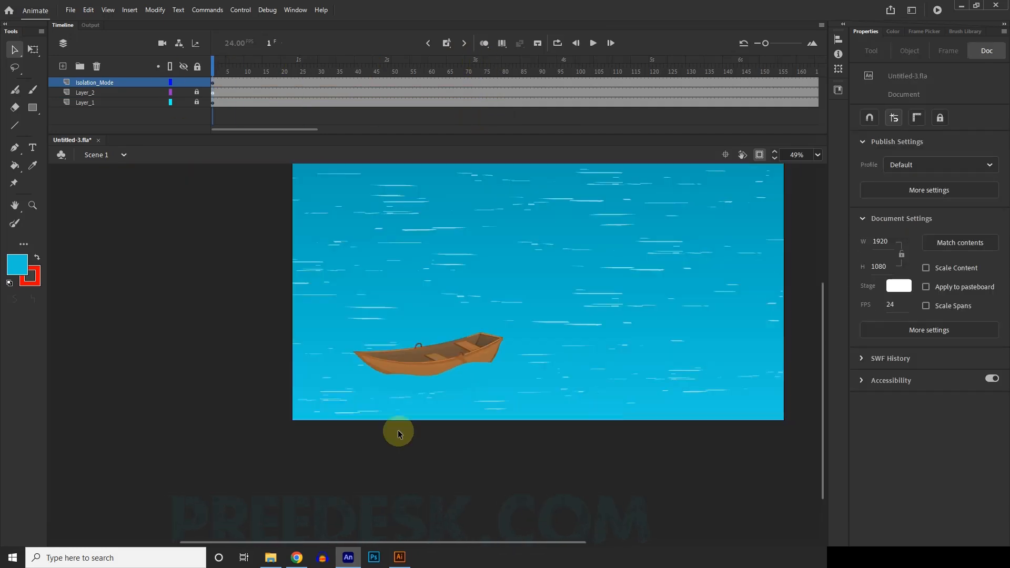
pyautogui.scroll(-4, 398, 430)
pyautogui.scroll(3, 547, 419)
pyautogui.scroll(1, 293, 406)
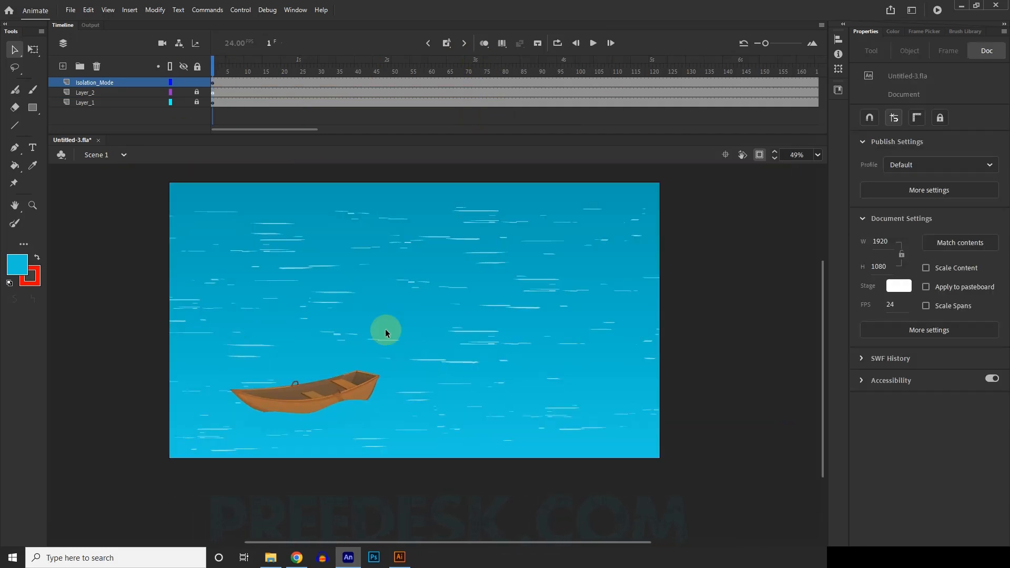
pyautogui.click(593, 44)
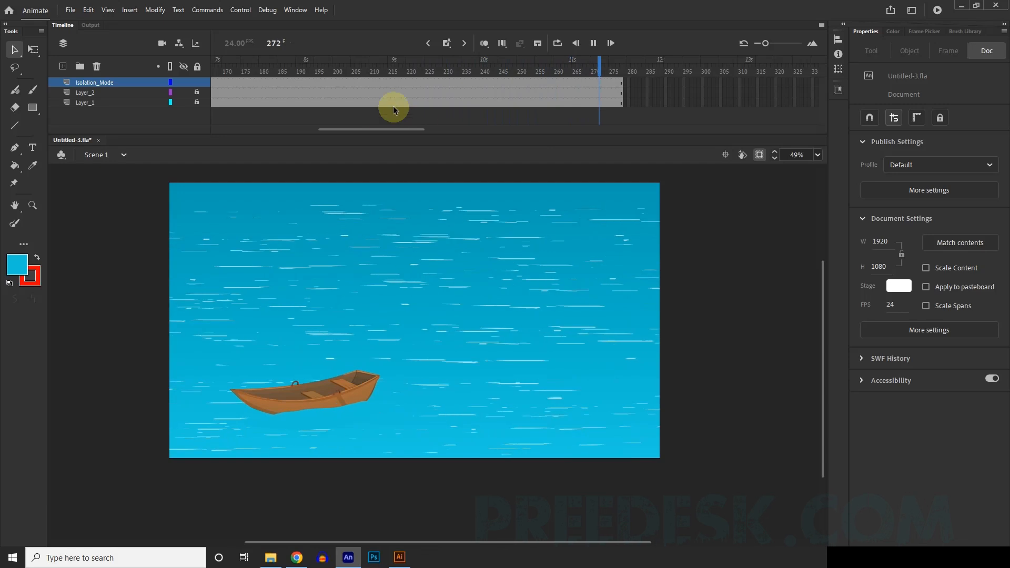
pyautogui.moveTo(374, 130); pyautogui.dragTo(234, 101)
pyautogui.moveTo(295, 68); pyautogui.dragTo(31, 102)
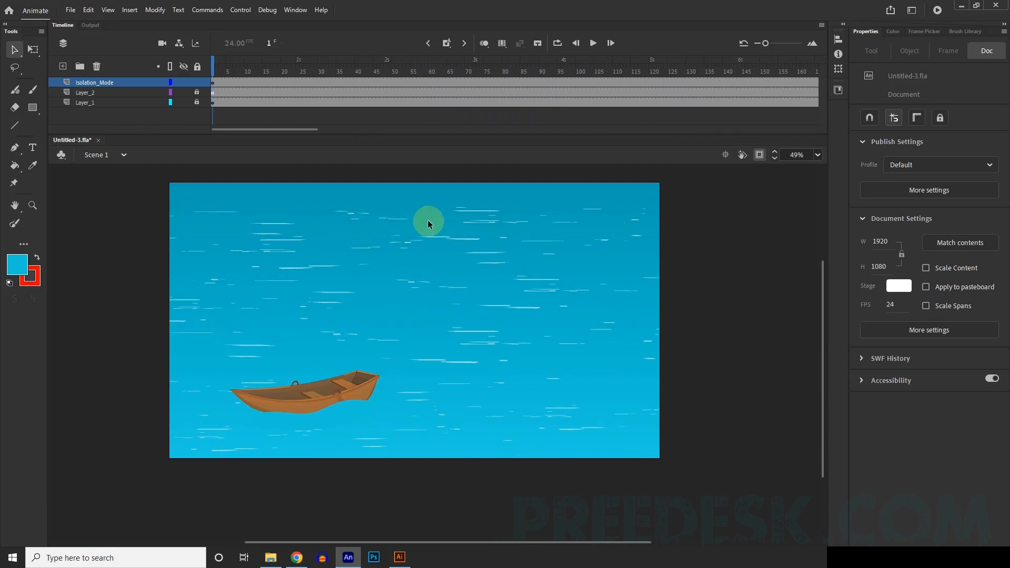
# Step: Insert a keyframe for the boat at frame 144 on the Isolation_Mode layer
pyautogui.click(321, 374)
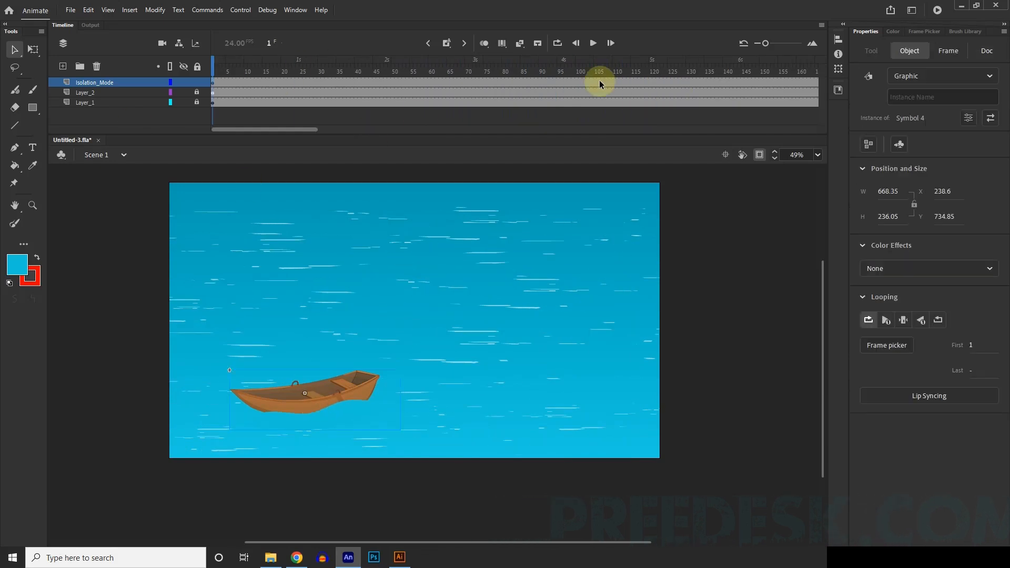
pyautogui.click(757, 44)
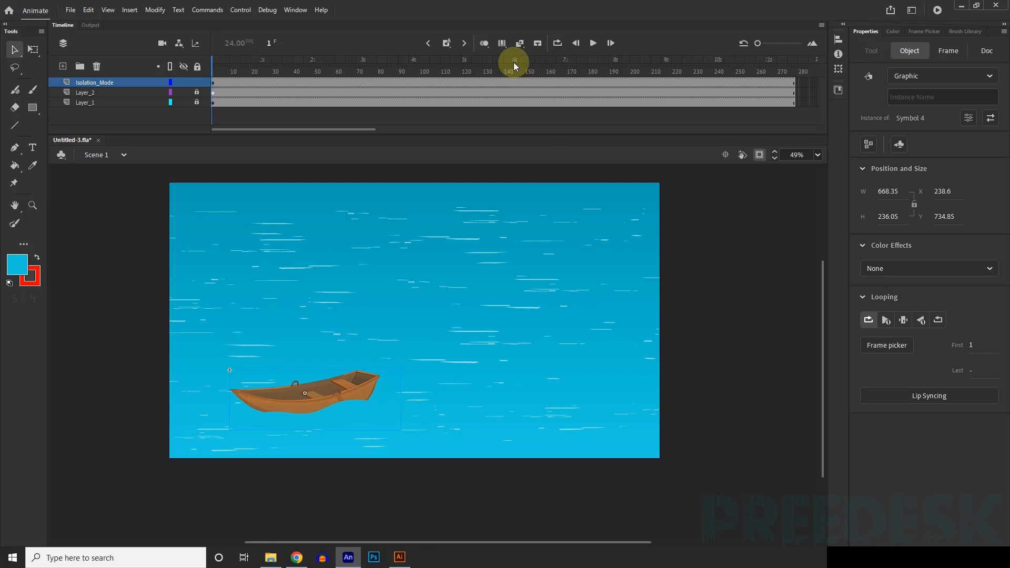
pyautogui.click(514, 70)
pyautogui.click(321, 398)
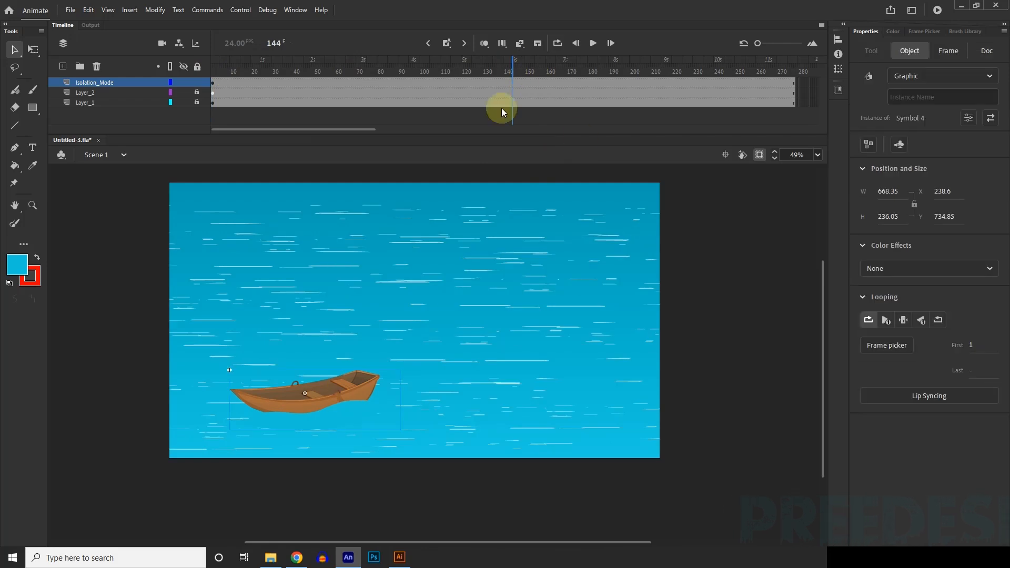
pyautogui.click(513, 83)
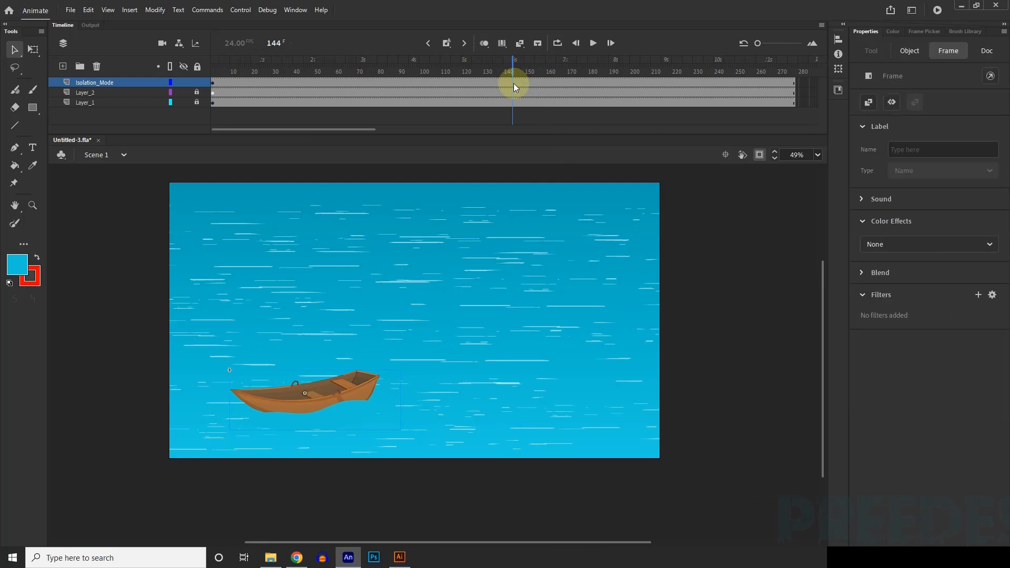
pyautogui.press('F6')
# Step: Move the boat at frame 144 to the upper-right part of the water and scale it down to about 414 by 146 px
pyautogui.moveTo(351, 382); pyautogui.dragTo(574, 243)
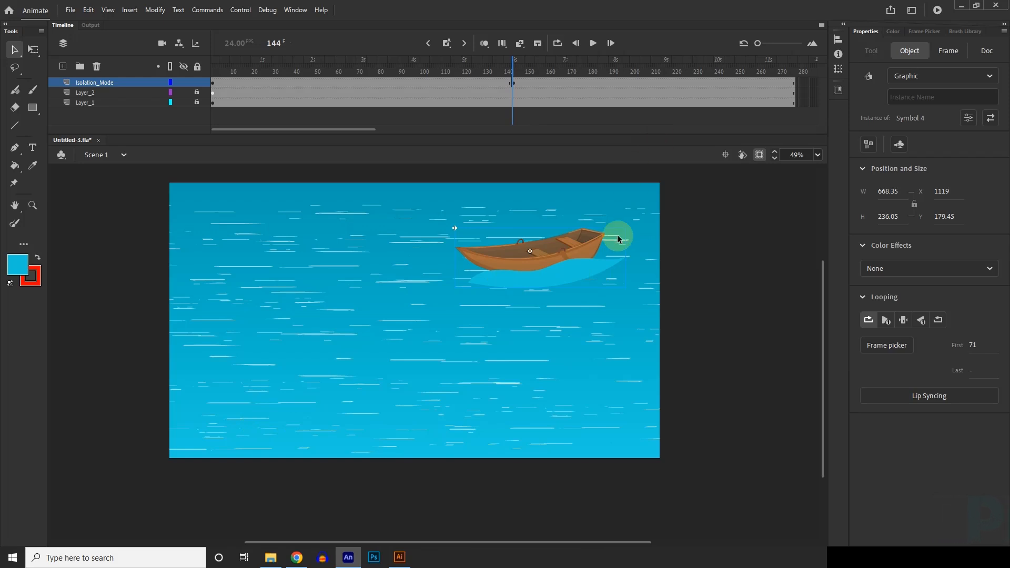
pyautogui.press('q')
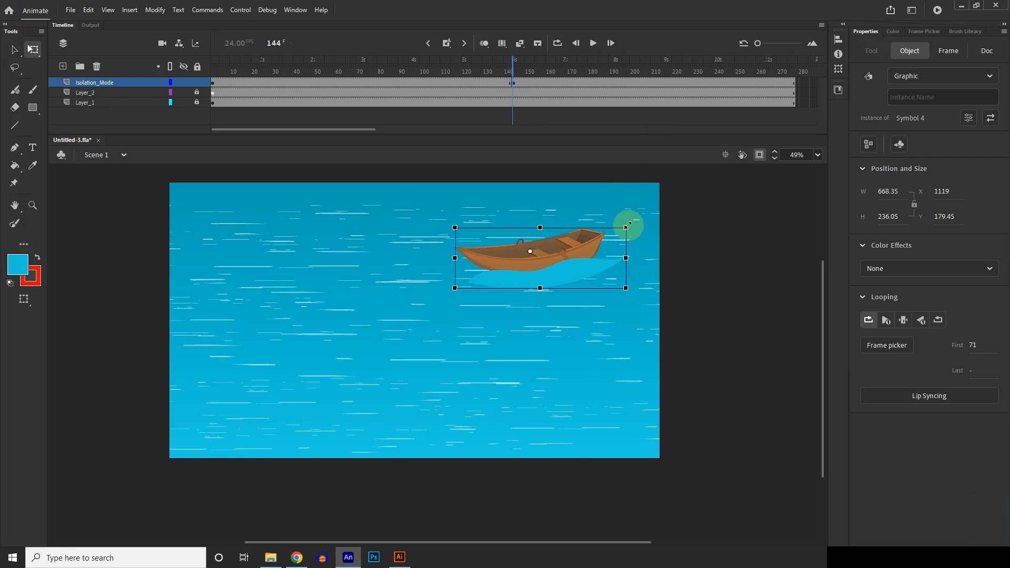
pyautogui.moveTo(622, 230); pyautogui.dragTo(590, 236)
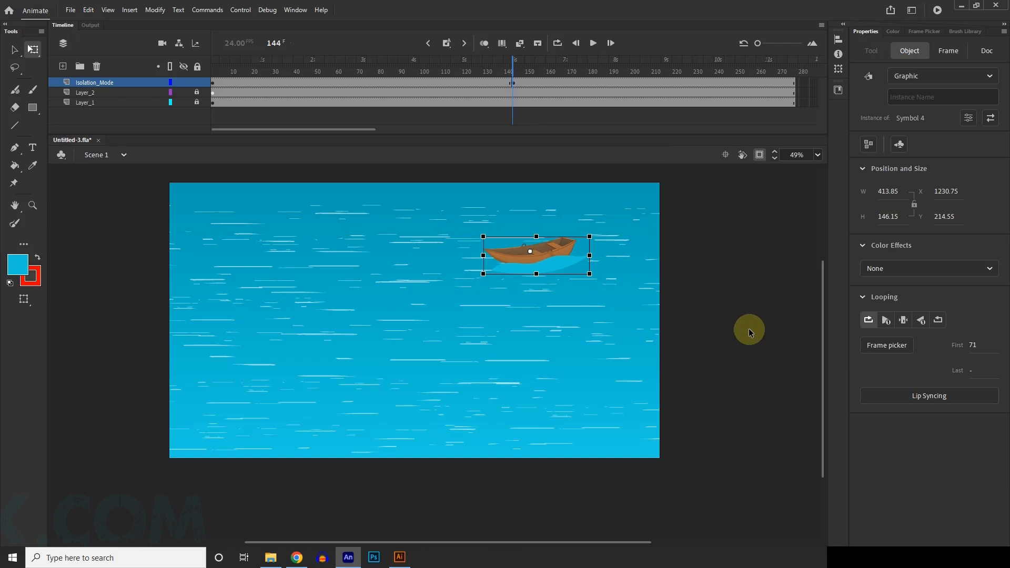
pyautogui.press('v')
pyautogui.click(756, 361)
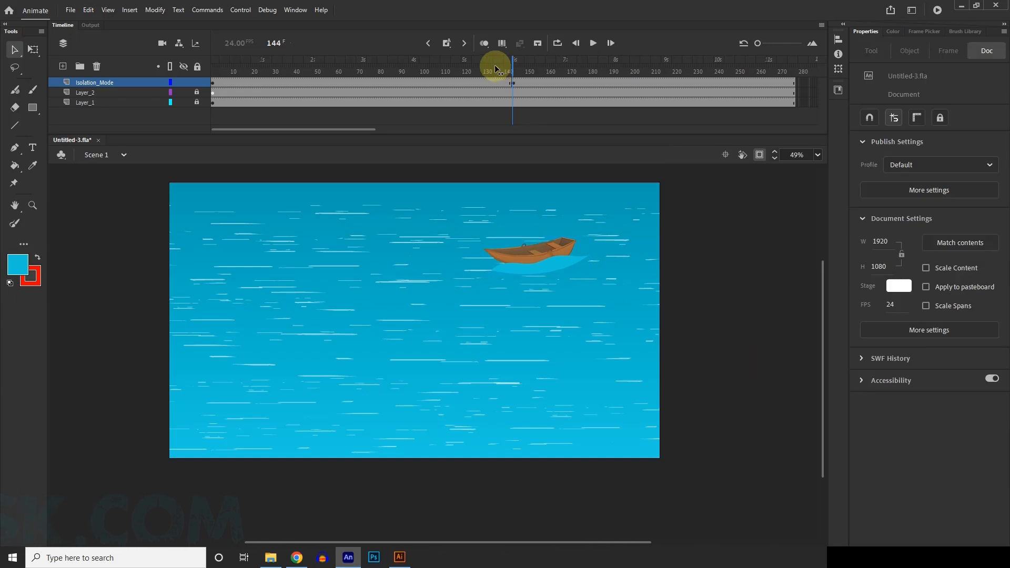
# Step: Create a classic tween between the boat's keyframes at frames 1 and 144 on the Isolation_Mode layer
pyautogui.moveTo(494, 63); pyautogui.dragTo(72, 93)
pyautogui.click(346, 81)
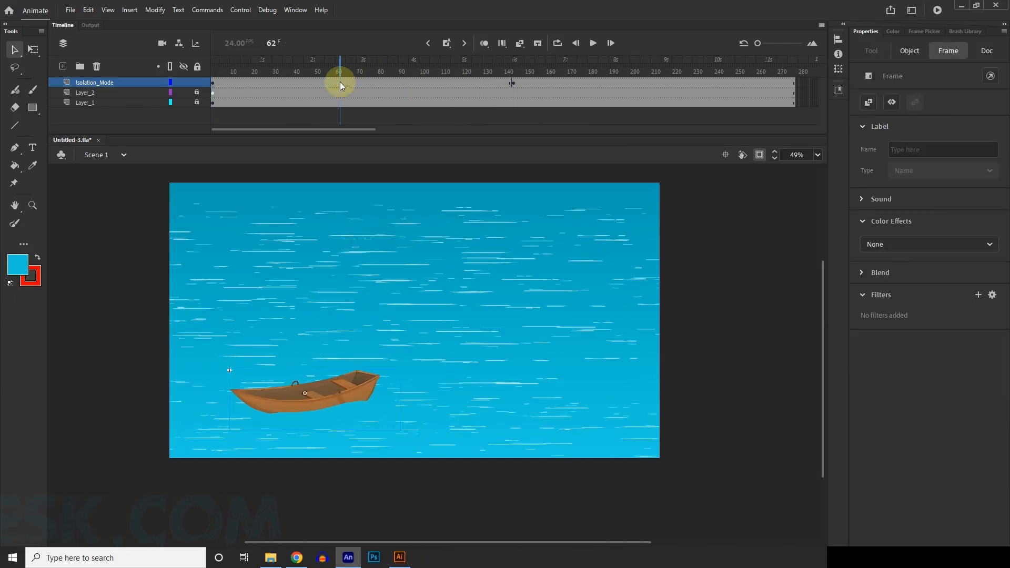
pyautogui.rightClick(342, 82)
pyautogui.click(376, 91)
# Step: Play and scrub the boat's tween to check its travel across the water and its wave beyond frame 144
pyautogui.moveTo(290, 67); pyautogui.dragTo(211, 73)
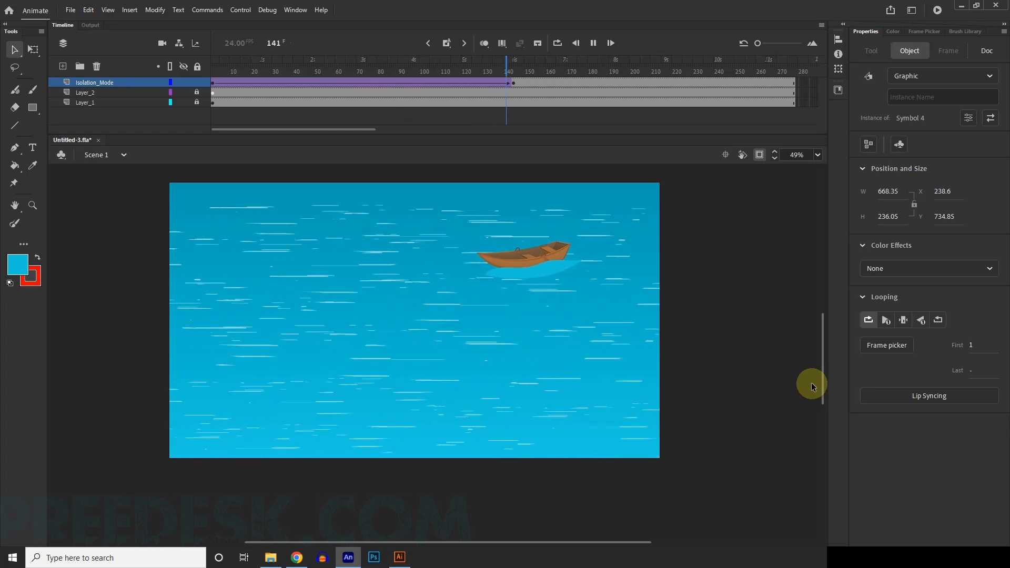
pyautogui.moveTo(439, 70); pyautogui.dragTo(176, 67)
pyautogui.click(459, 408)
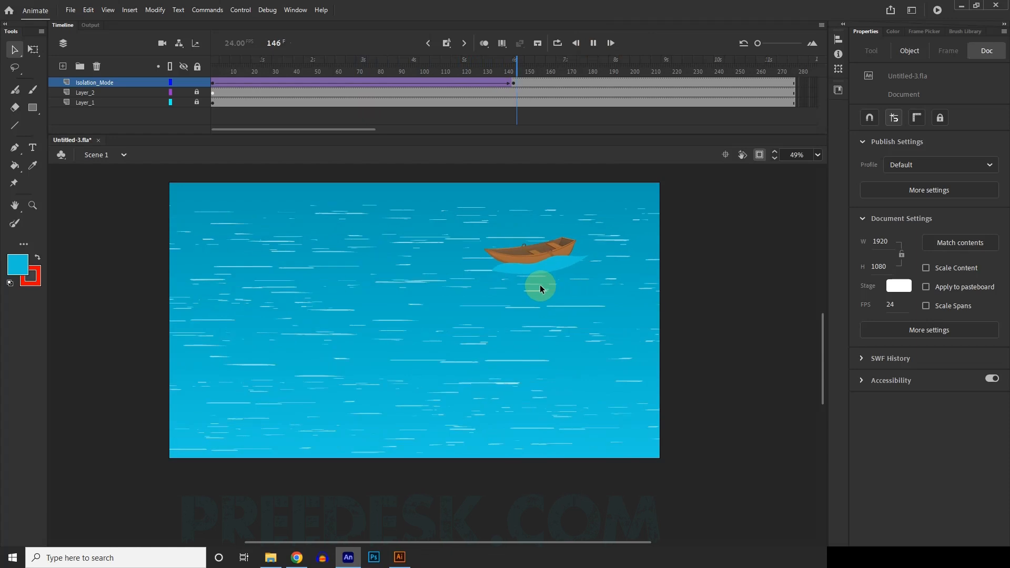
pyautogui.click(551, 98)
pyautogui.moveTo(574, 69)
pyautogui.mouseDown()
pyautogui.moveTo(534, 69)
pyautogui.moveTo(594, 71)
pyautogui.mouseUp()
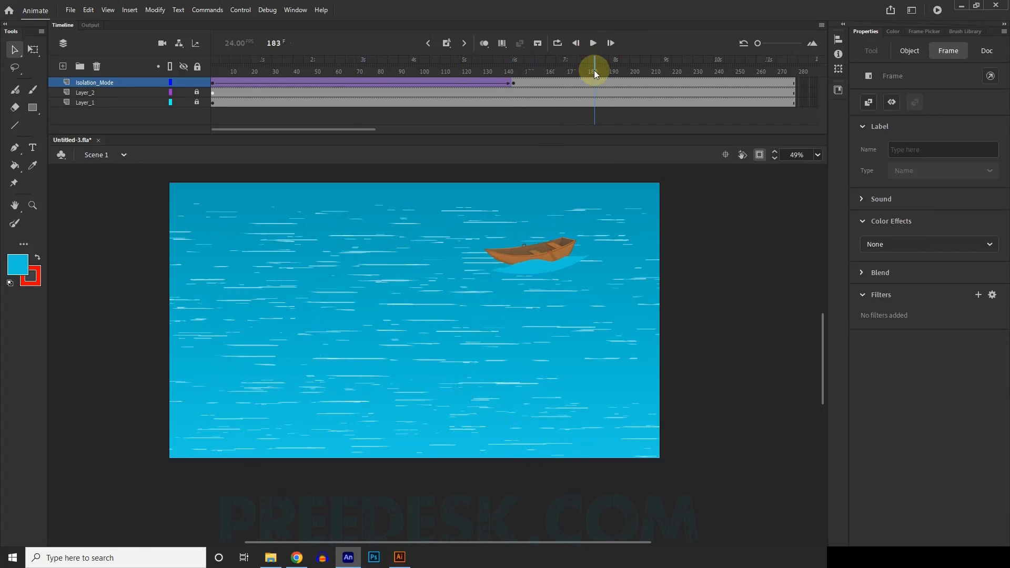
pyautogui.click(528, 210)
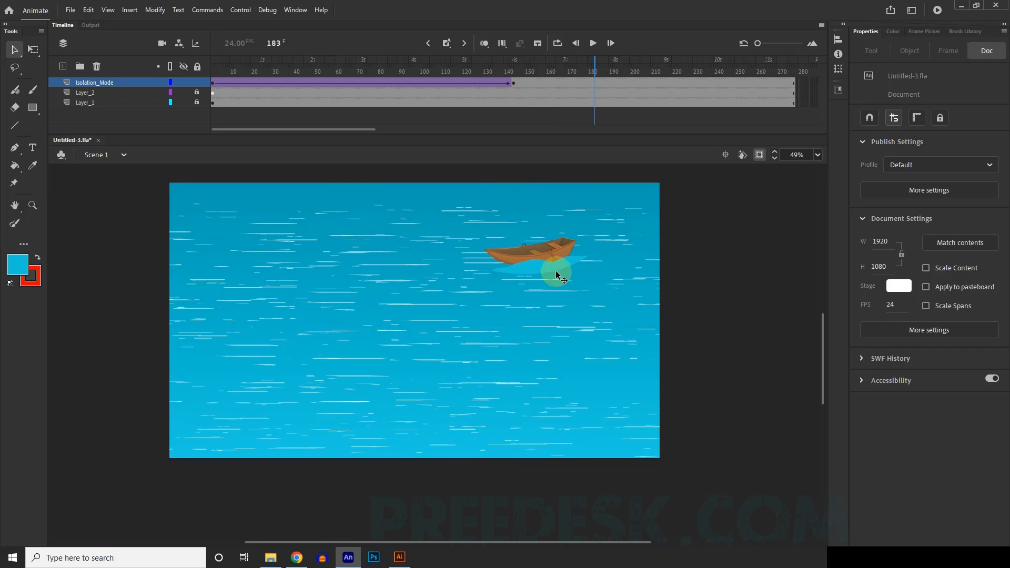
pyautogui.moveTo(597, 66); pyautogui.dragTo(193, 42)
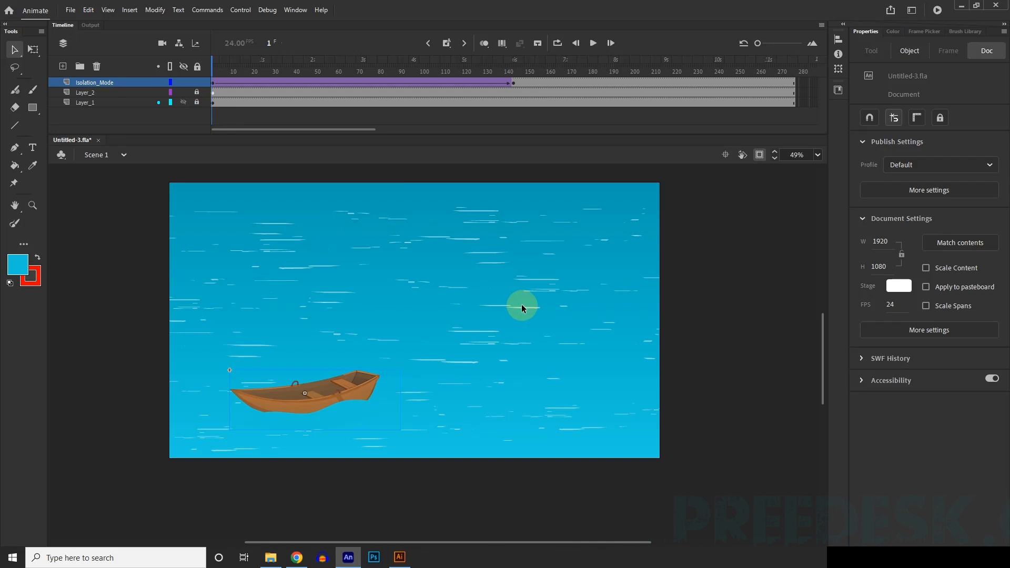
# Step: Unlock Layer_2 and select the white ripple symbol near the lower-right part of the water at frame 1
pyautogui.click(196, 92)
pyautogui.click(102, 92)
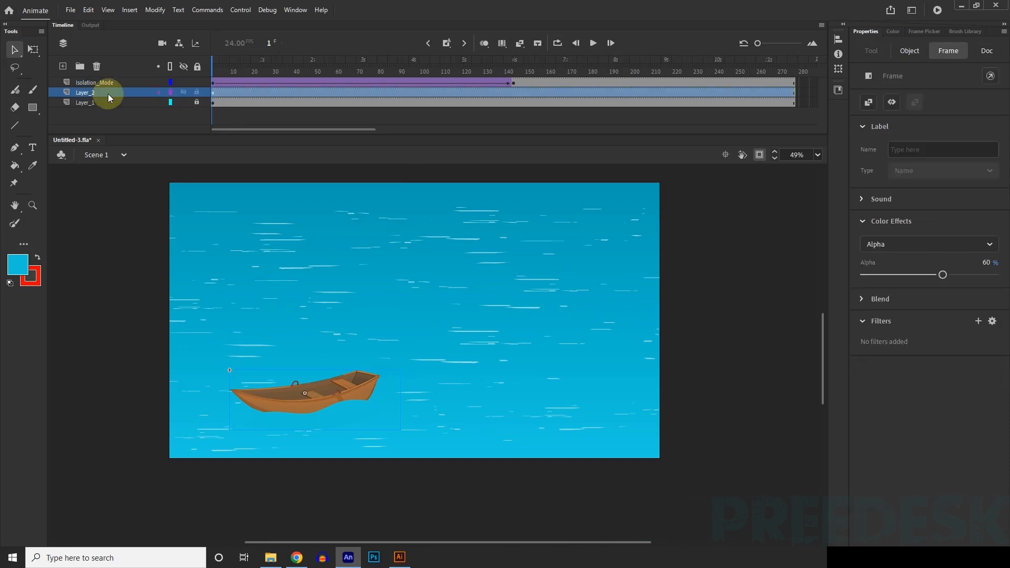
pyautogui.click(785, 415)
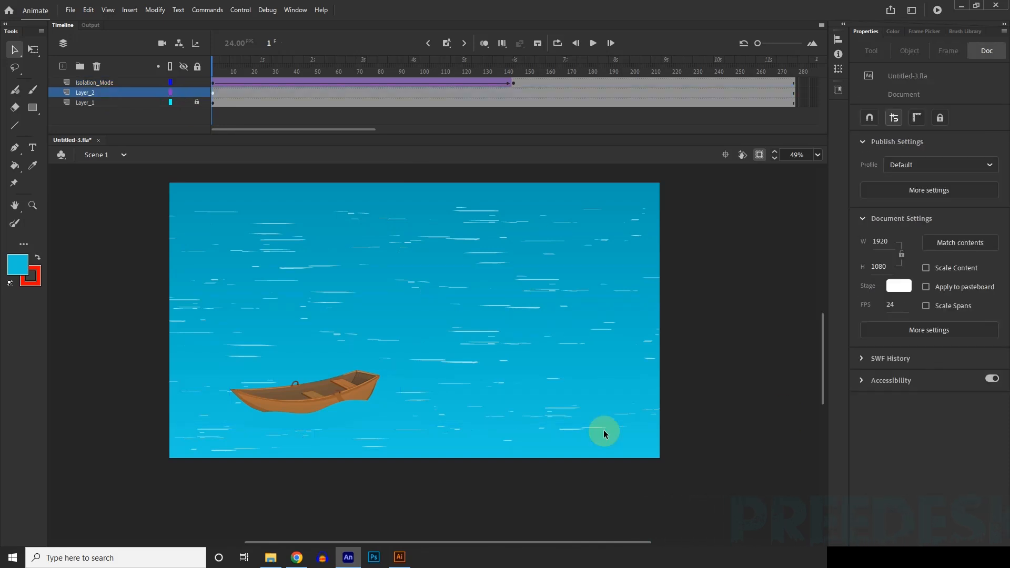
pyautogui.click(567, 432)
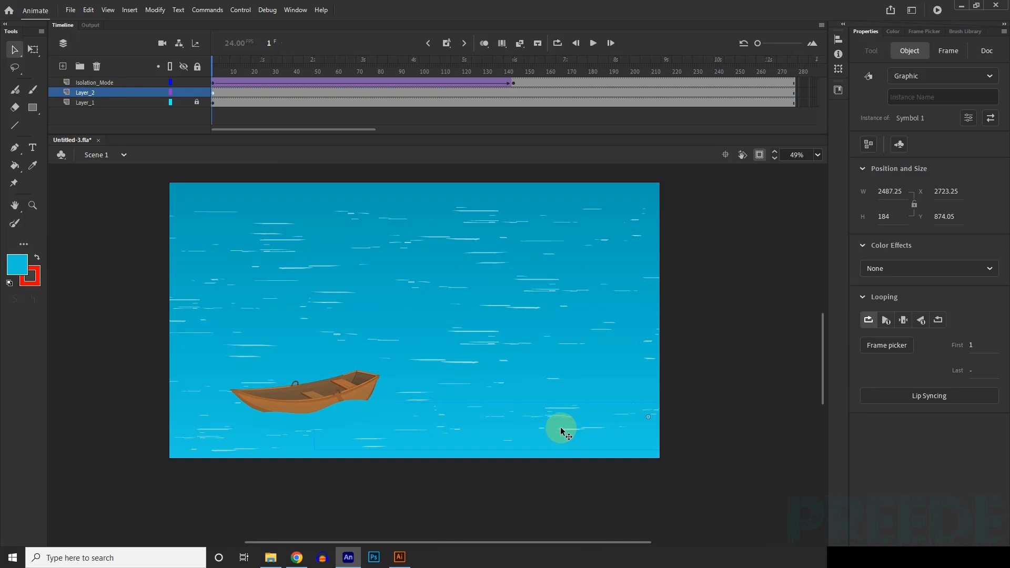
# Step: Inside the boat symbol, add a layer above the wave's Layer_2 and paste the white ripple symbol onto it
pyautogui.doubleClick(332, 399)
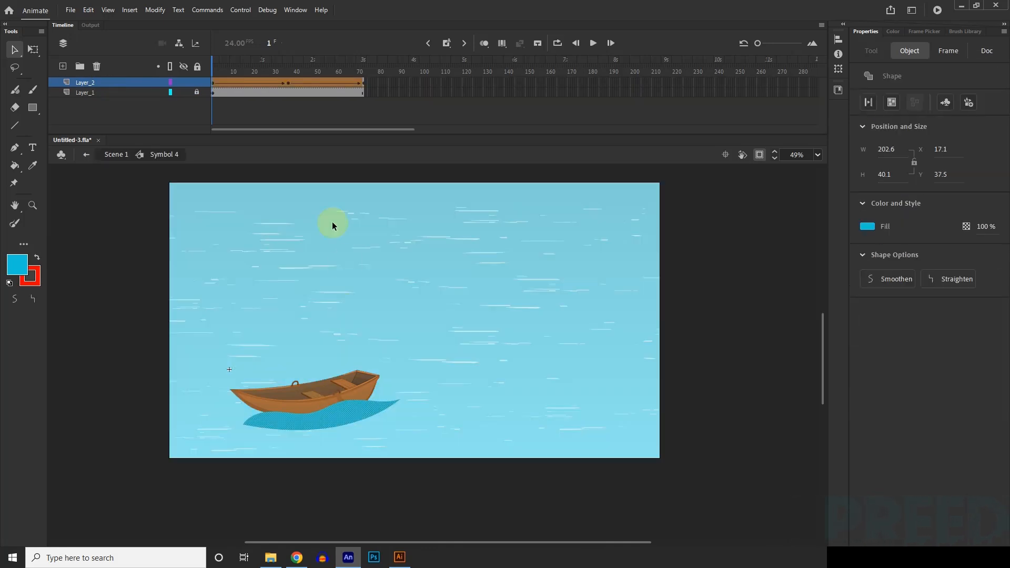
pyautogui.click(86, 83)
pyautogui.click(63, 66)
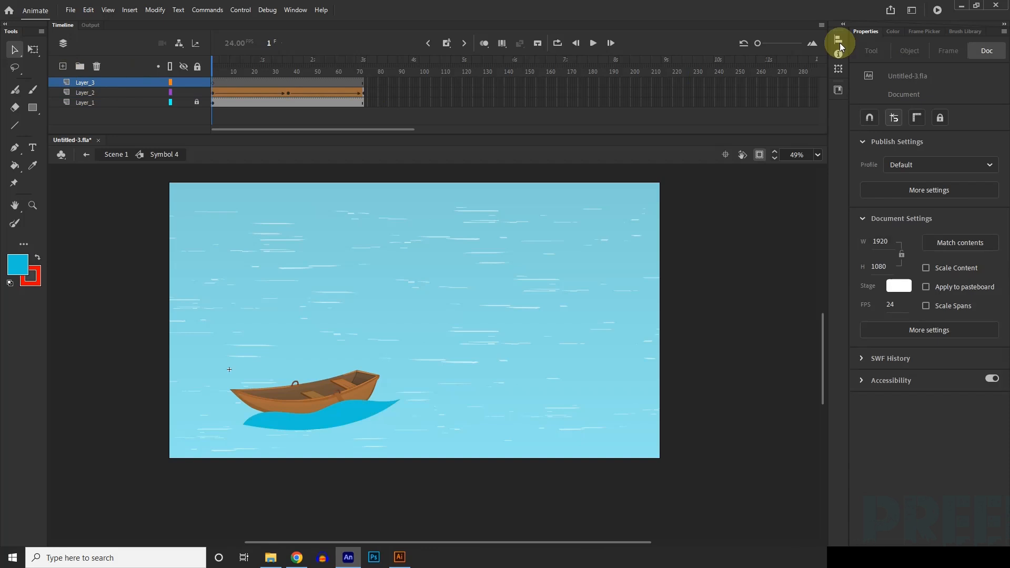
pyautogui.moveTo(760, 43); pyautogui.dragTo(767, 43)
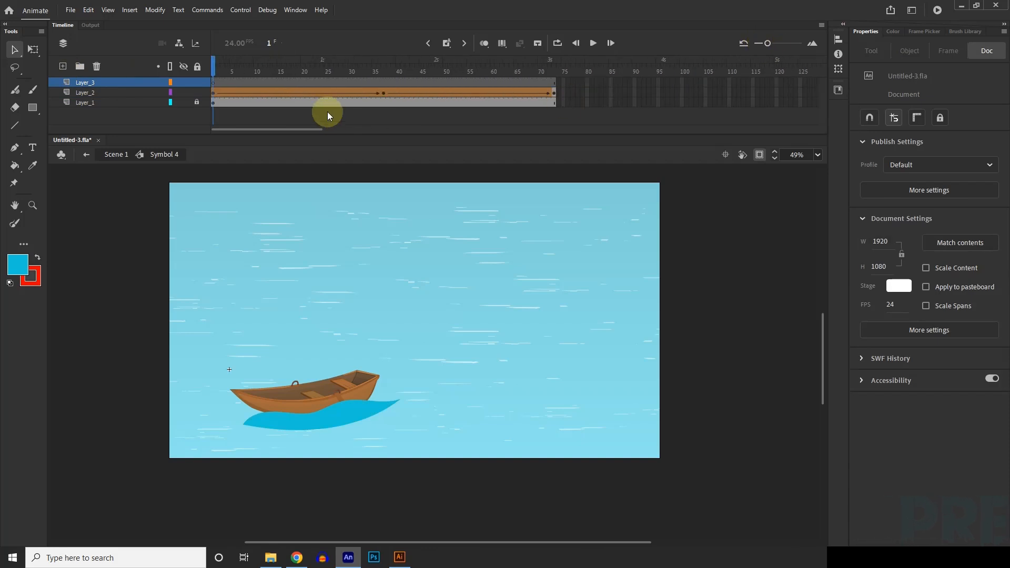
pyautogui.scroll(1, 387, 381)
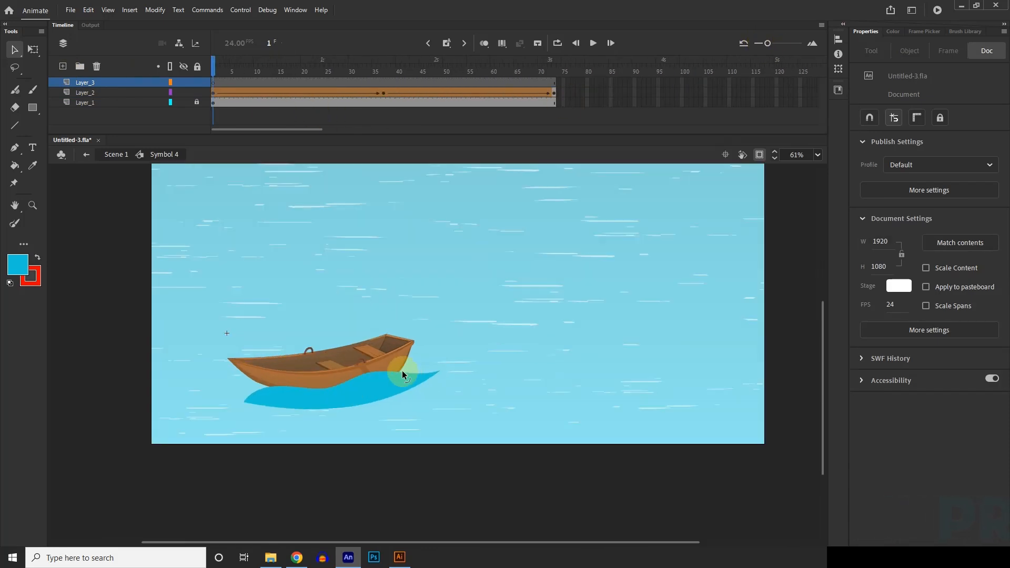
pyautogui.hotkey('ctrl', 'v')
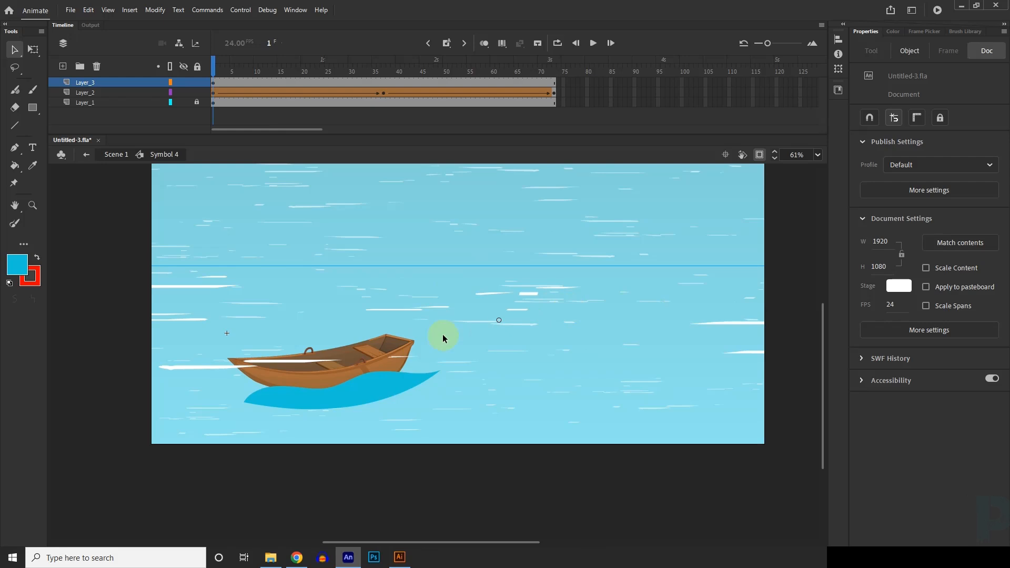
# Step: Scale the pasted ripple symbol down to about 639 by 47 px near the boat
pyautogui.scroll(-3, 442, 334)
pyautogui.press('q')
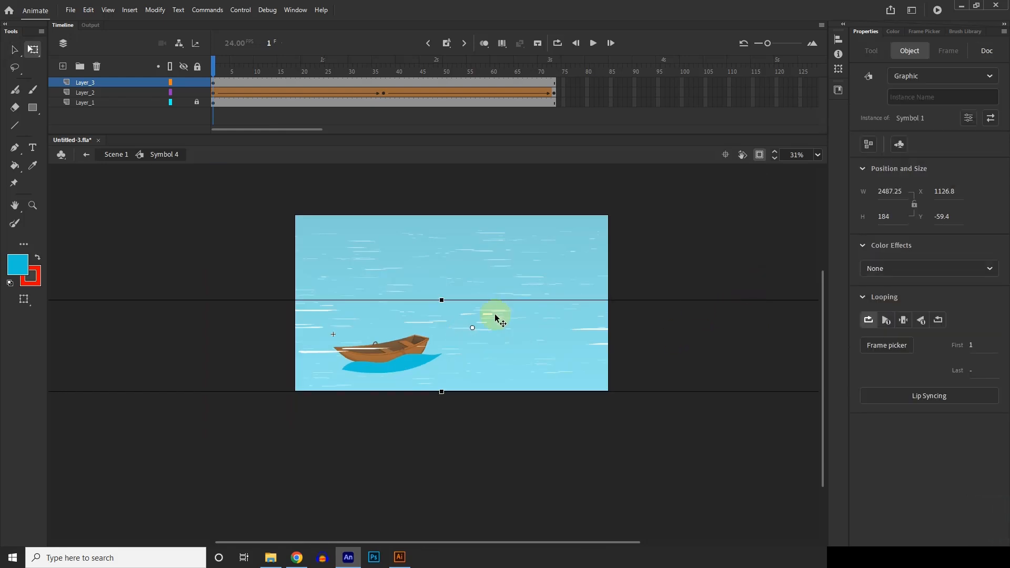
pyautogui.scroll(-2, 496, 317)
pyautogui.moveTo(751, 307)
pyautogui.mouseDown()
pyautogui.moveTo(678, 321)
pyautogui.moveTo(697, 318)
pyautogui.mouseUp()
pyautogui.scroll(3, 455, 311)
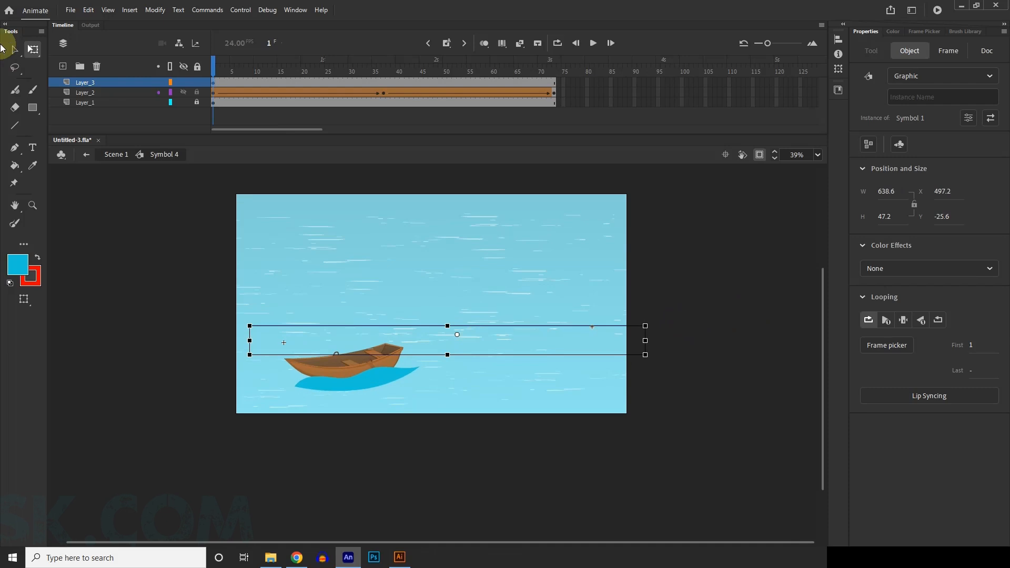
# Step: Move the ripples down onto the wave, tilt them slightly upward to the right and shrink them to about 445 by 48 px
pyautogui.press('v')
pyautogui.scroll(2, 418, 389)
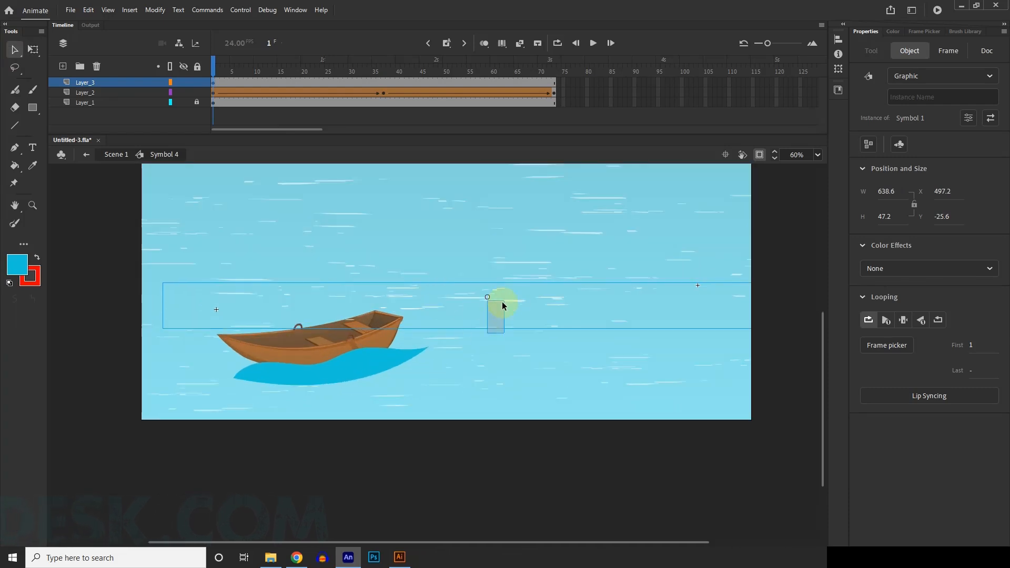
pyautogui.moveTo(416, 311)
pyautogui.mouseDown()
pyautogui.moveTo(354, 388)
pyautogui.moveTo(341, 388)
pyautogui.mouseUp()
pyautogui.press('q')
pyautogui.moveTo(706, 360)
pyautogui.mouseDown()
pyautogui.moveTo(600, 392)
pyautogui.moveTo(631, 384)
pyautogui.moveTo(634, 392)
pyautogui.mouseUp()
pyautogui.press('v')
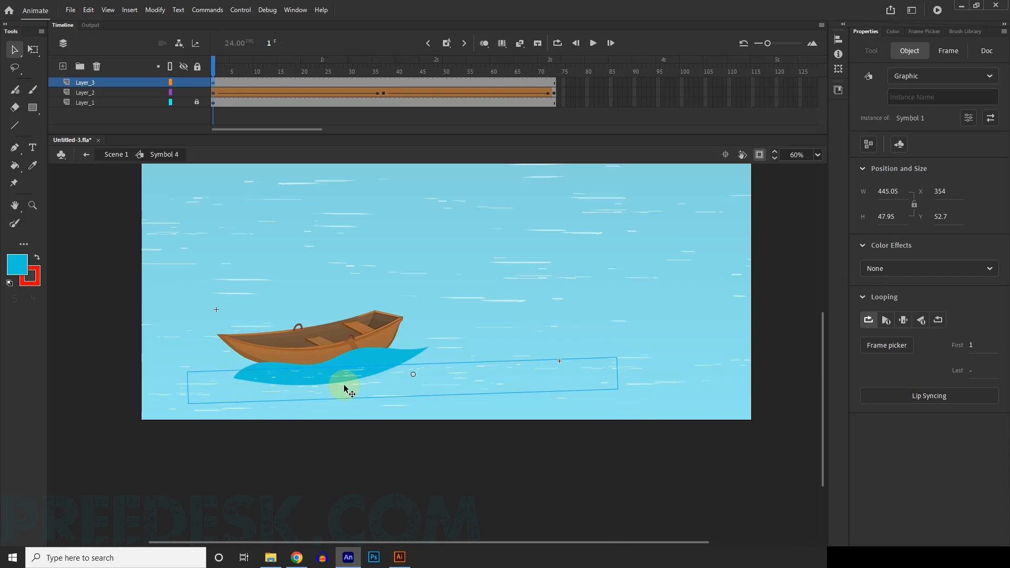
# Step: Reposition the ripples over the upper-right part of the wave and scale them down to about 289 by 31 px
pyautogui.scroll(4, 345, 388)
pyautogui.moveTo(339, 387); pyautogui.dragTo(264, 376)
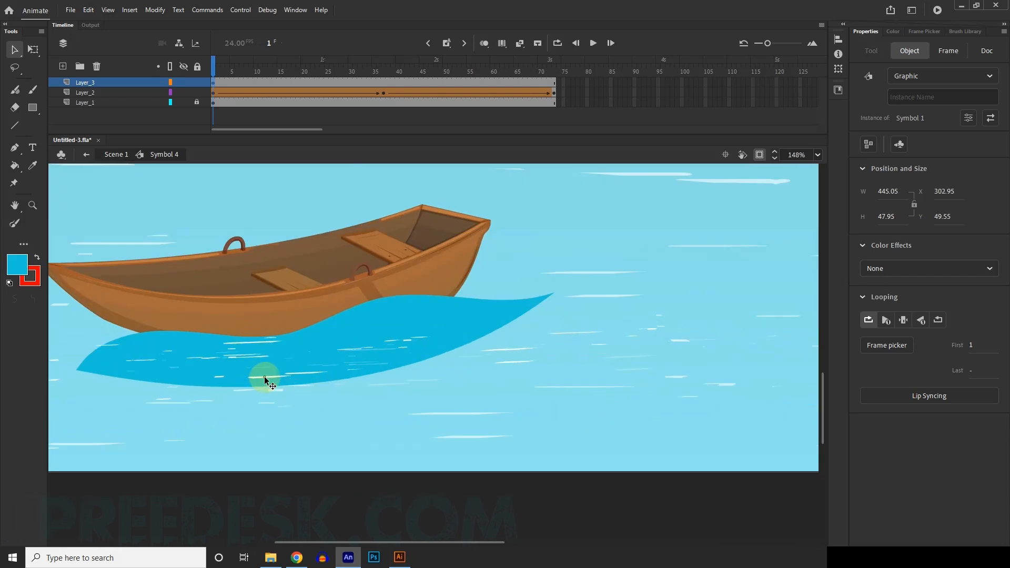
pyautogui.scroll(-5, 291, 365)
pyautogui.scroll(3, 291, 363)
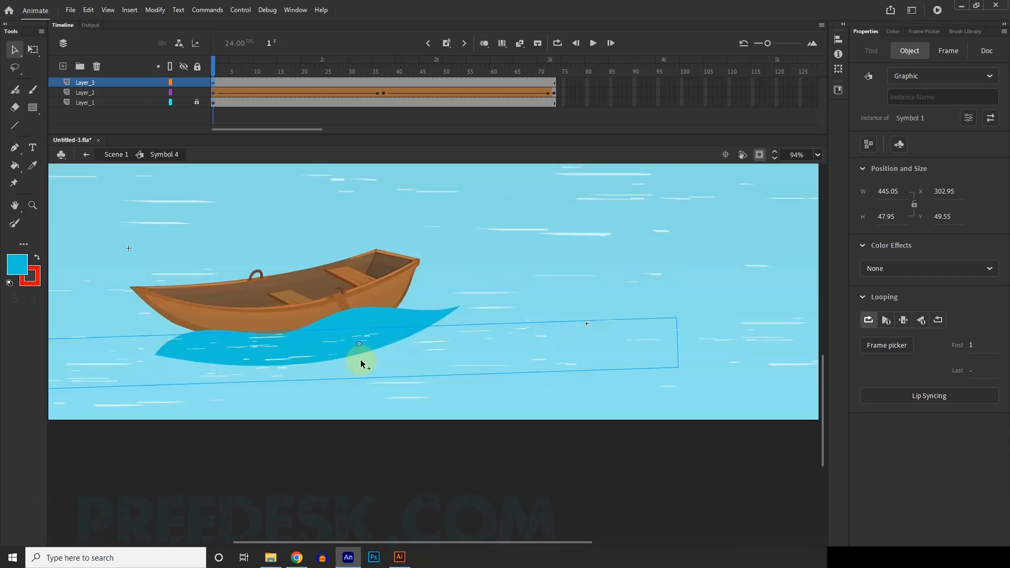
pyautogui.moveTo(361, 363)
pyautogui.mouseDown()
pyautogui.moveTo(428, 333)
pyautogui.moveTo(435, 344)
pyautogui.moveTo(463, 341)
pyautogui.moveTo(448, 330)
pyautogui.moveTo(372, 331)
pyautogui.mouseUp()
pyautogui.press('q')
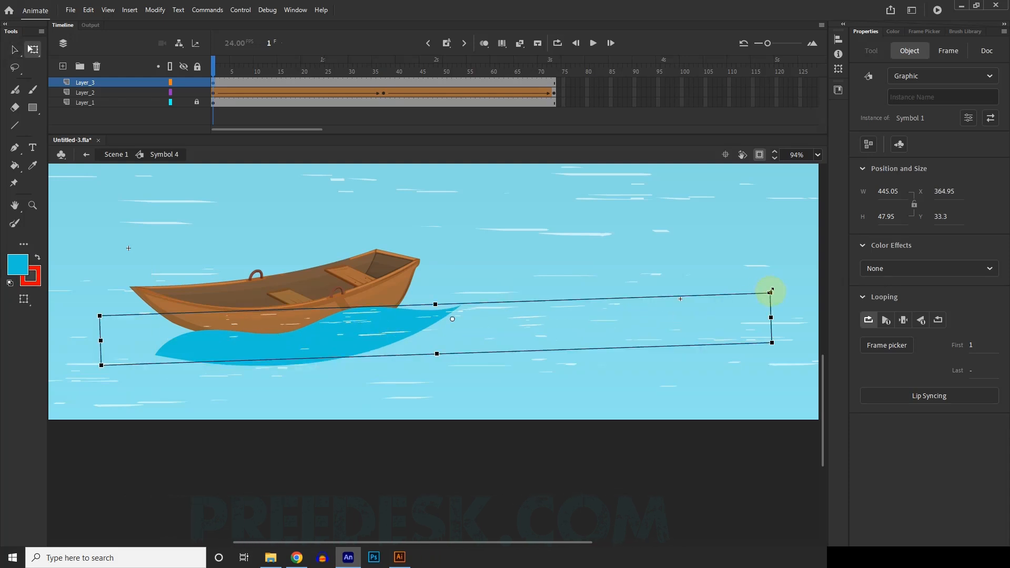
pyautogui.moveTo(771, 290); pyautogui.dragTo(659, 301)
pyautogui.scroll(2, 372, 326)
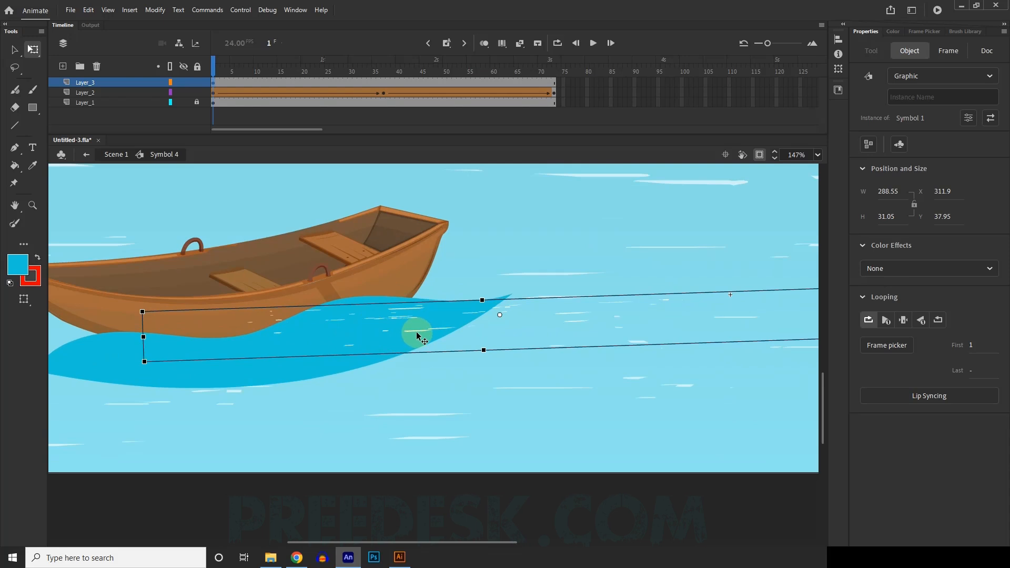
# Step: Place a copy of the small ripples lower and further left along the wave's bottom edge, then deselect it
pyautogui.moveTo(407, 334)
pyautogui.mouseDown()
pyautogui.moveTo(458, 331)
pyautogui.moveTo(177, 370)
pyautogui.moveTo(331, 383)
pyautogui.mouseUp()
pyautogui.scroll(-2, 457, 332)
pyautogui.scroll(2, 457, 331)
pyautogui.scroll(-3, 415, 341)
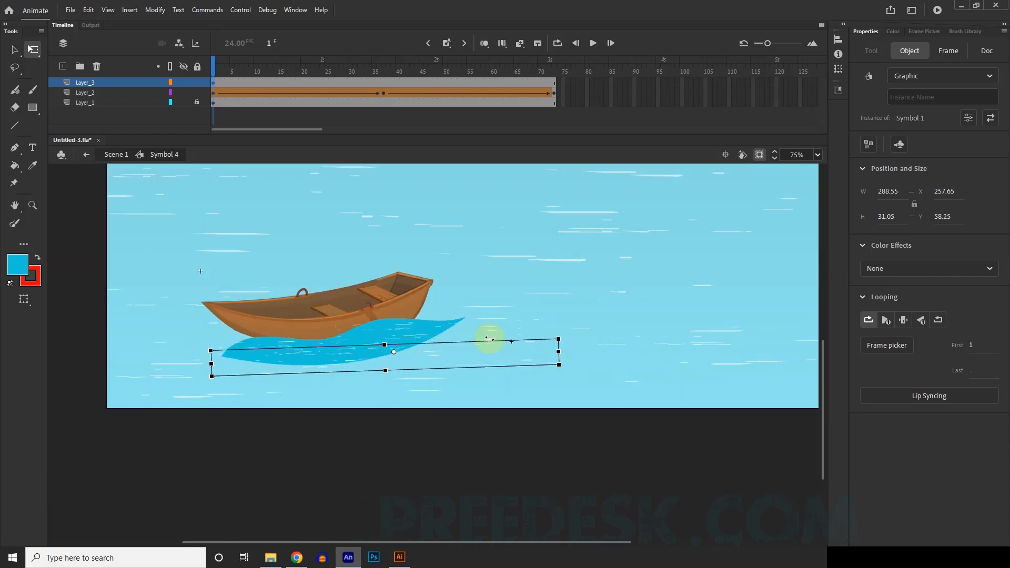
pyautogui.press('v')
pyautogui.click(481, 339)
pyautogui.scroll(-3, 405, 339)
pyautogui.scroll(3, 401, 337)
pyautogui.scroll(1, 410, 337)
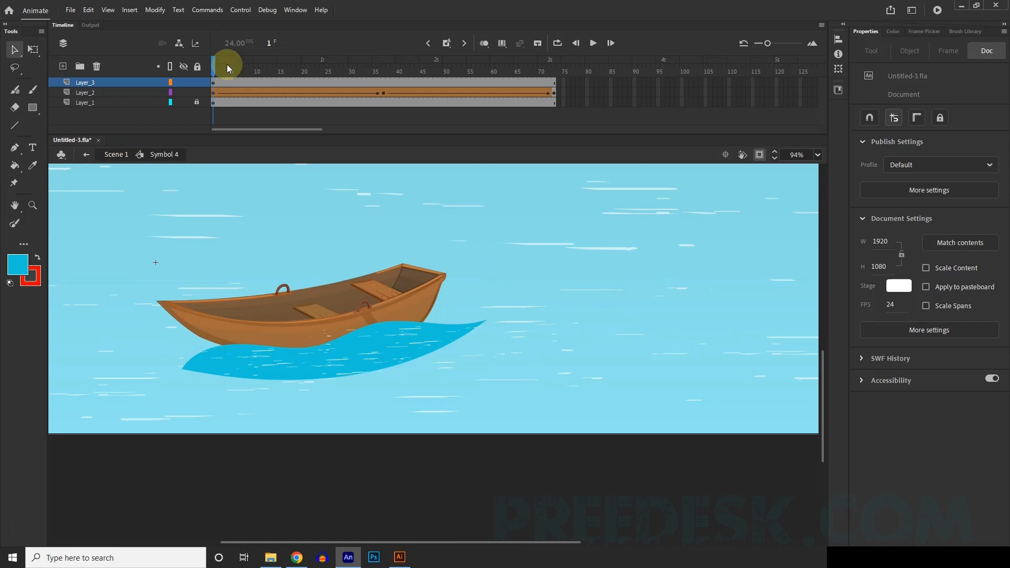
# Step: Return to Scene 1 and play the animation to check the ripples around the moving boat, stopping at frame 172
pyautogui.click(126, 159)
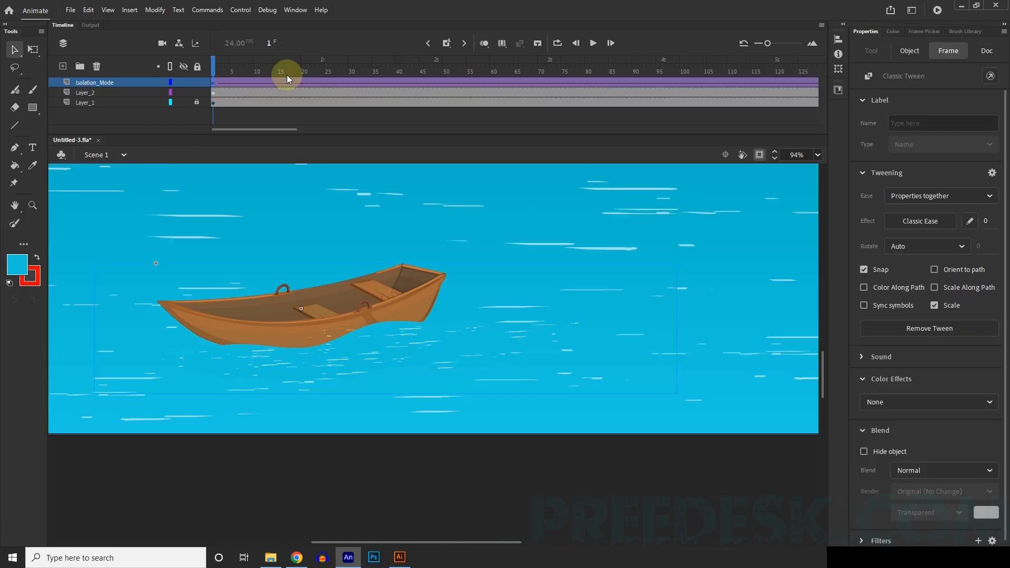
pyautogui.moveTo(770, 43); pyautogui.dragTo(736, 43)
pyautogui.scroll(-4, 531, 373)
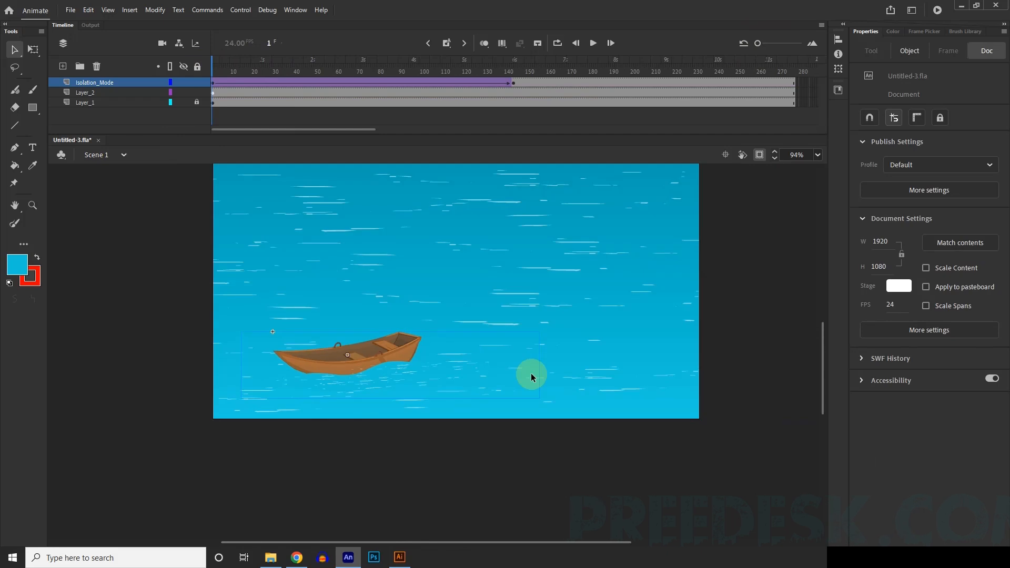
pyautogui.click(593, 42)
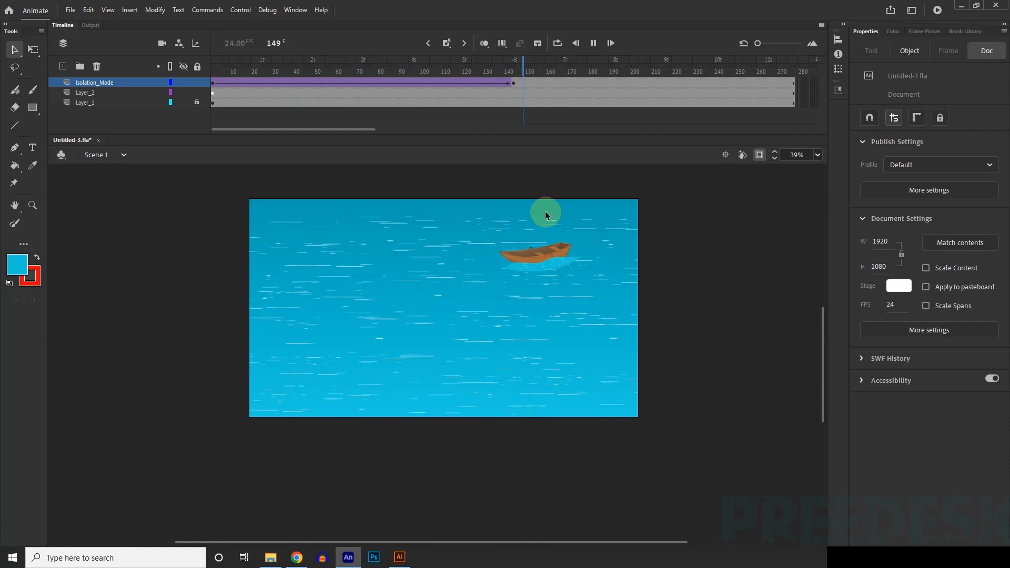
pyautogui.click(571, 83)
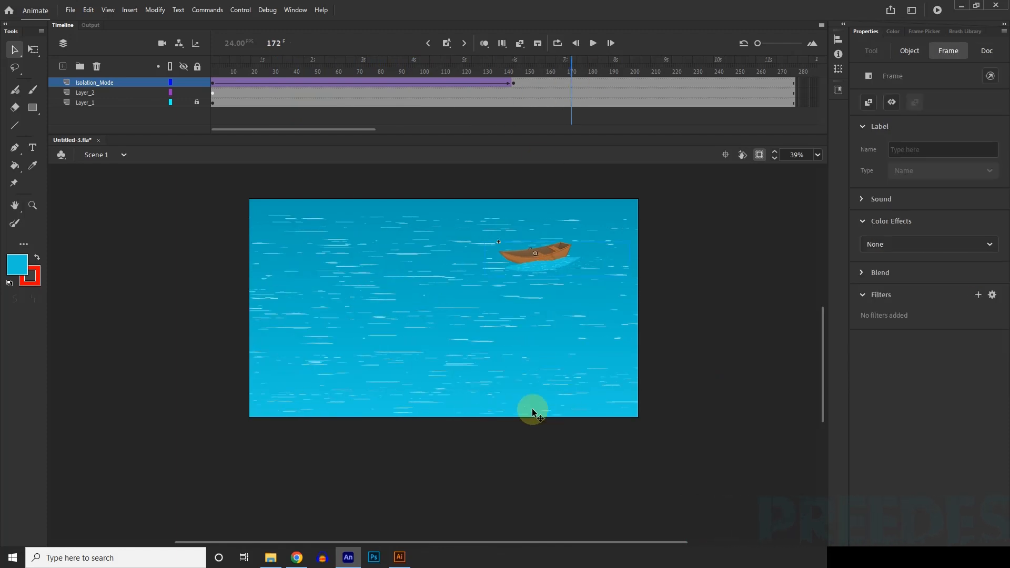
pyautogui.scroll(1, 531, 408)
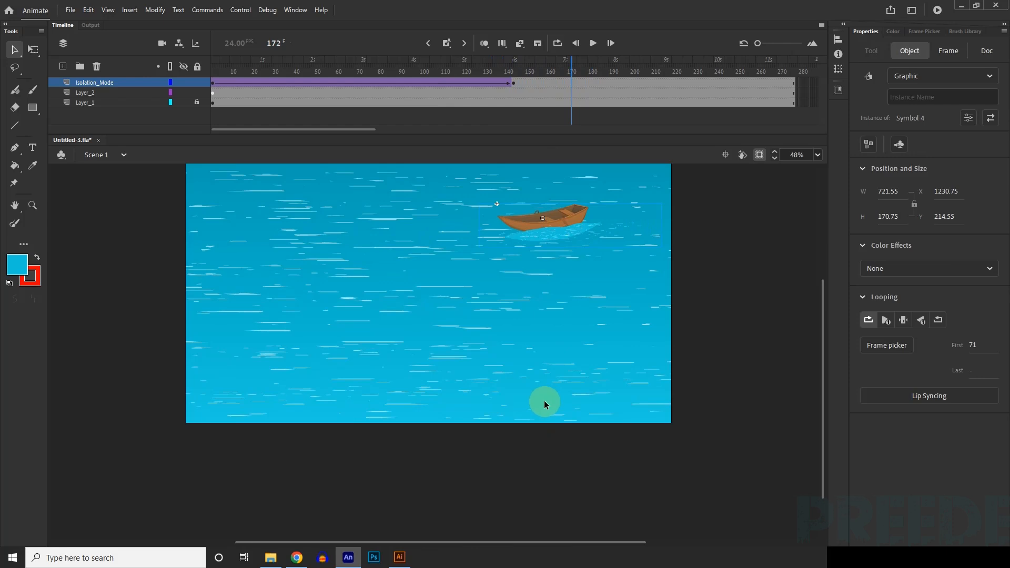
pyautogui.scroll(-1, 516, 416)
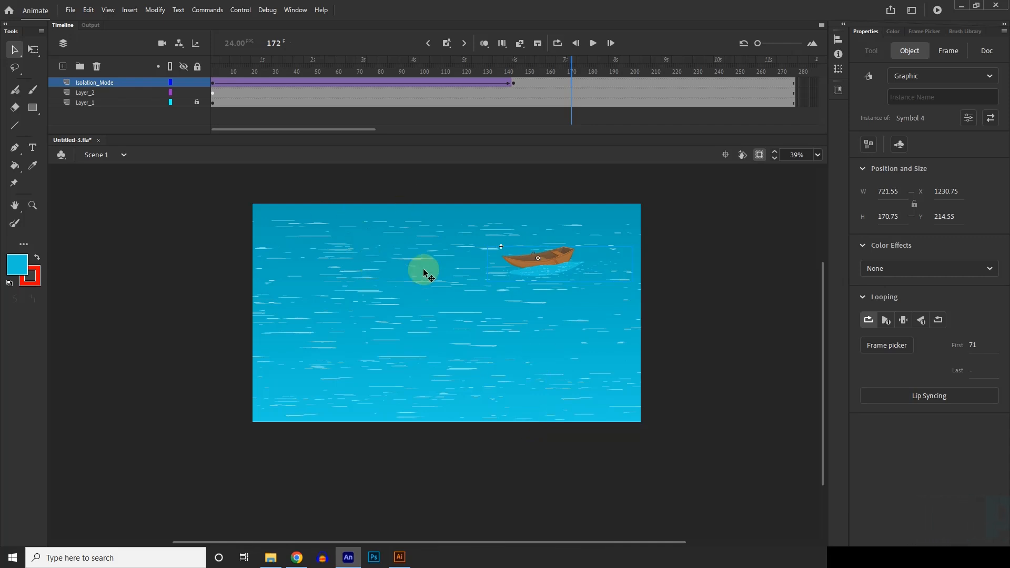
# Step: Go back to frame 1 and turn off the clipping of content outside the stage
pyautogui.moveTo(608, 59); pyautogui.dragTo(178, 84)
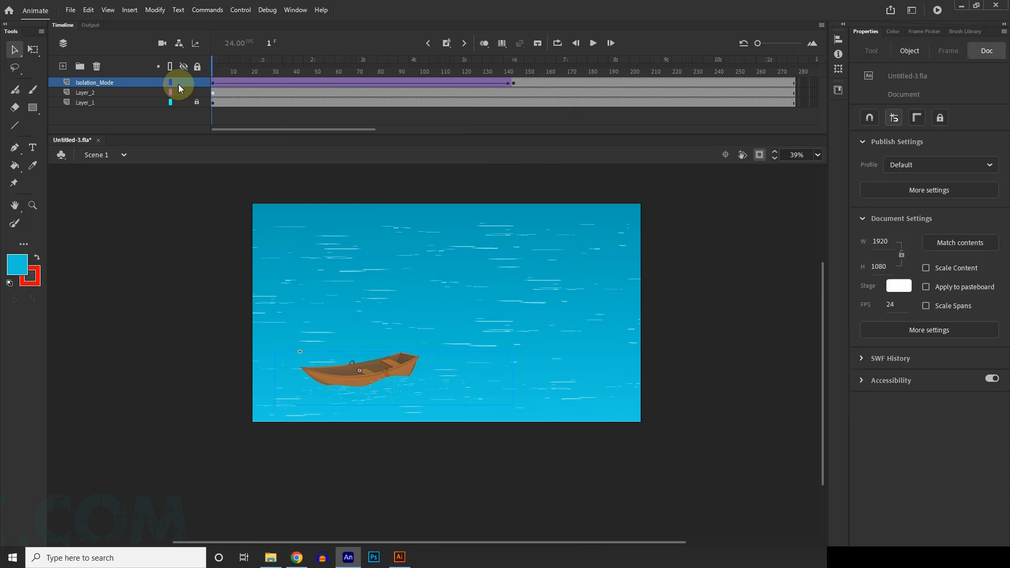
pyautogui.click(761, 156)
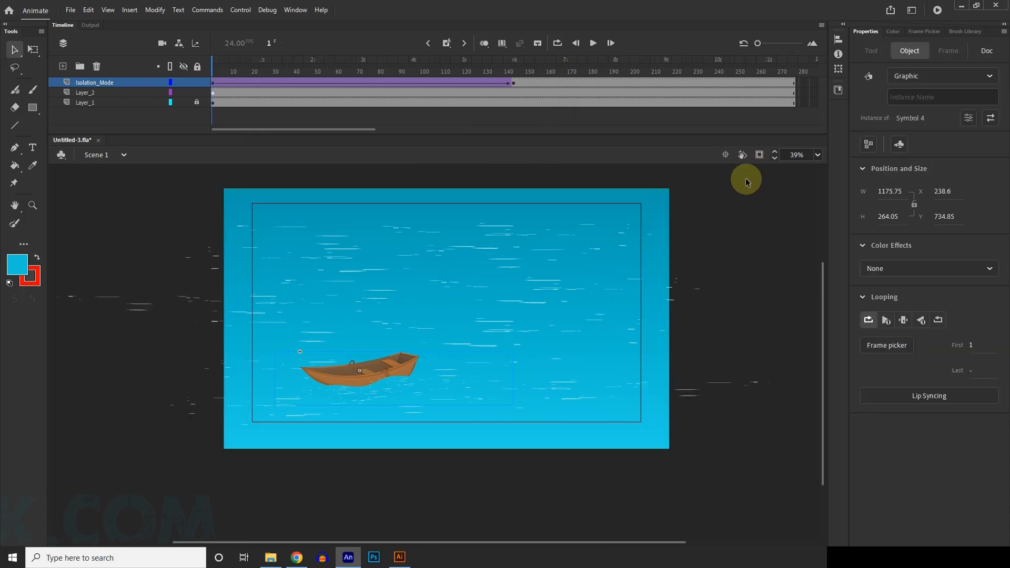
pyautogui.click(757, 315)
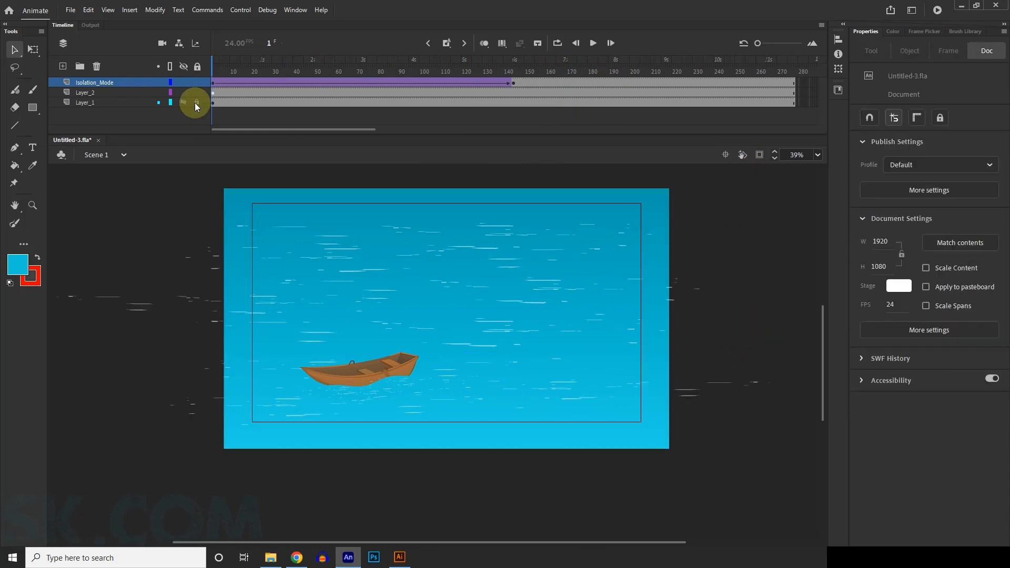
# Step: Unlock Layer_1 and replace the water background's gradient fill with a solid cyan-blue, about #0EC5D0
pyautogui.click(94, 105)
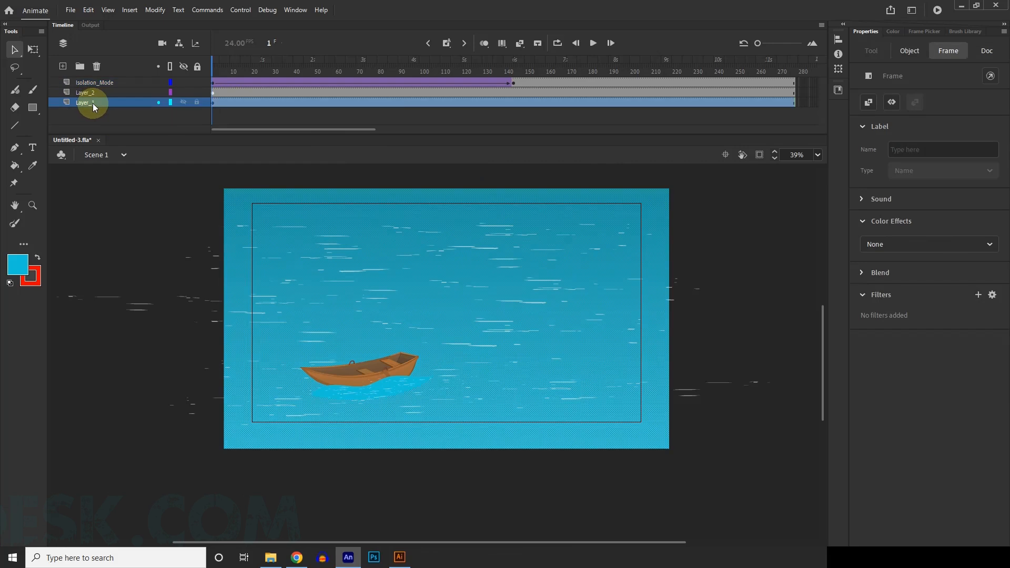
pyautogui.click(588, 330)
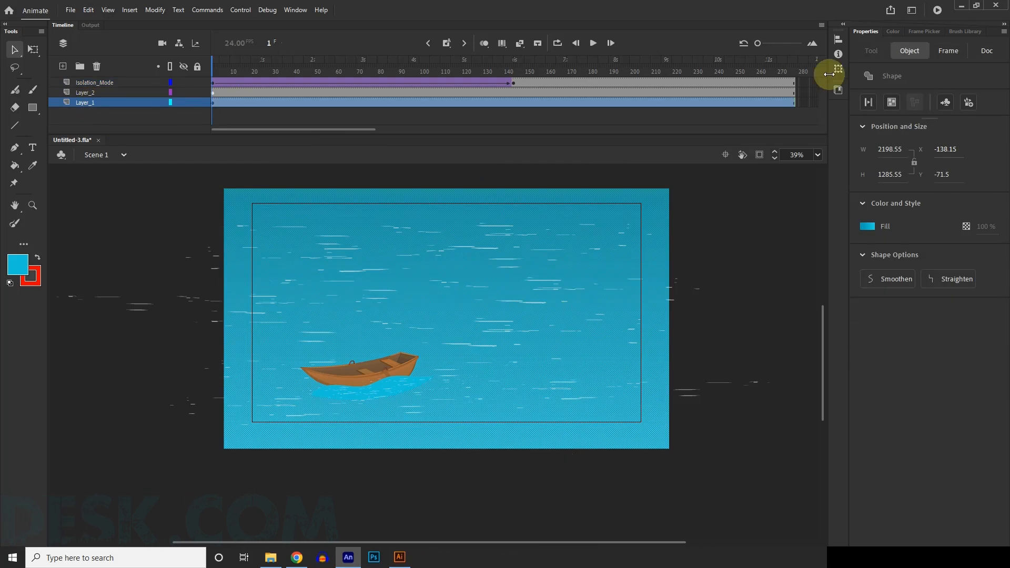
pyautogui.click(868, 232)
pyautogui.click(853, 238)
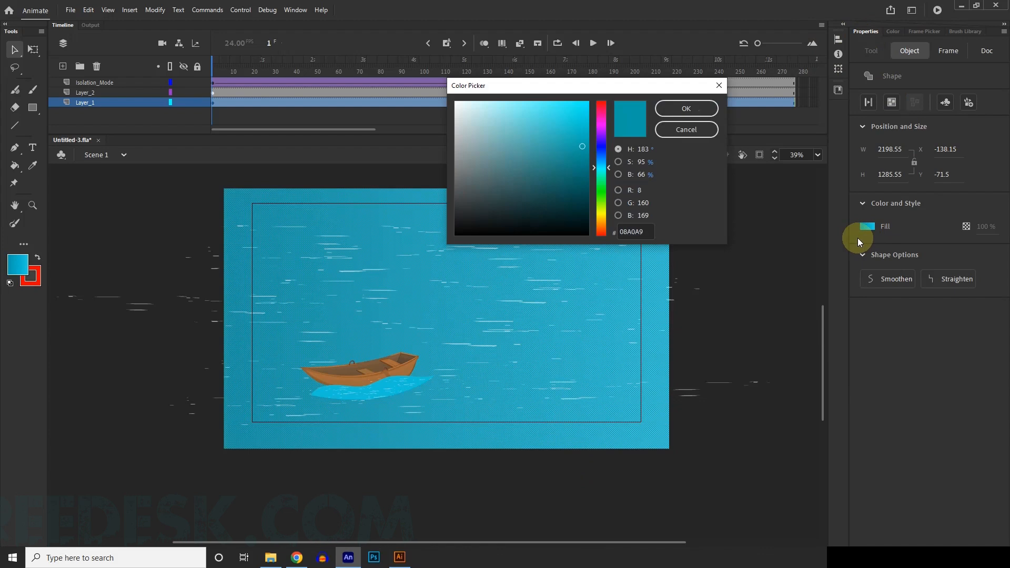
pyautogui.moveTo(588, 148); pyautogui.dragTo(579, 122)
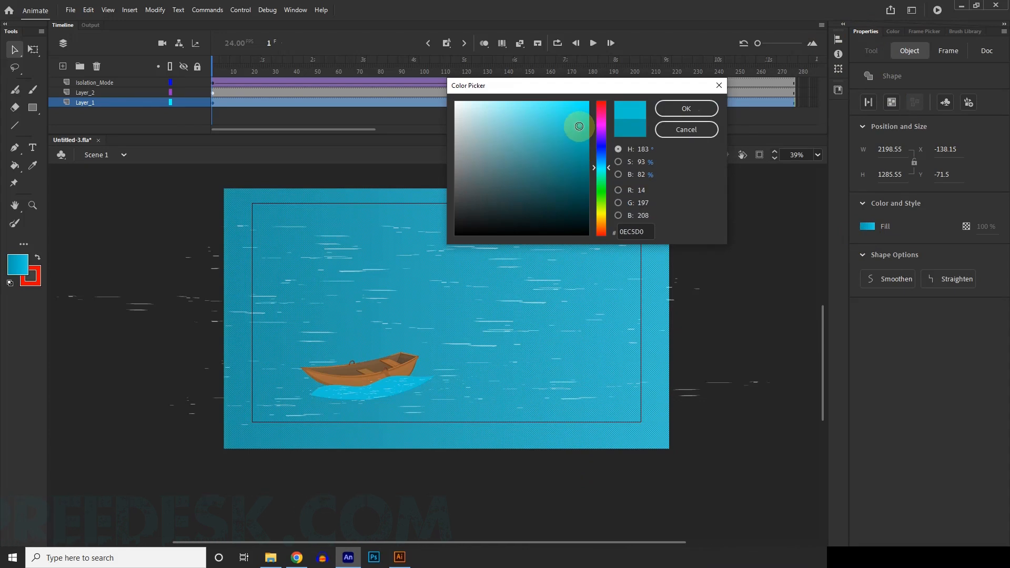
pyautogui.click(682, 107)
pyautogui.click(790, 411)
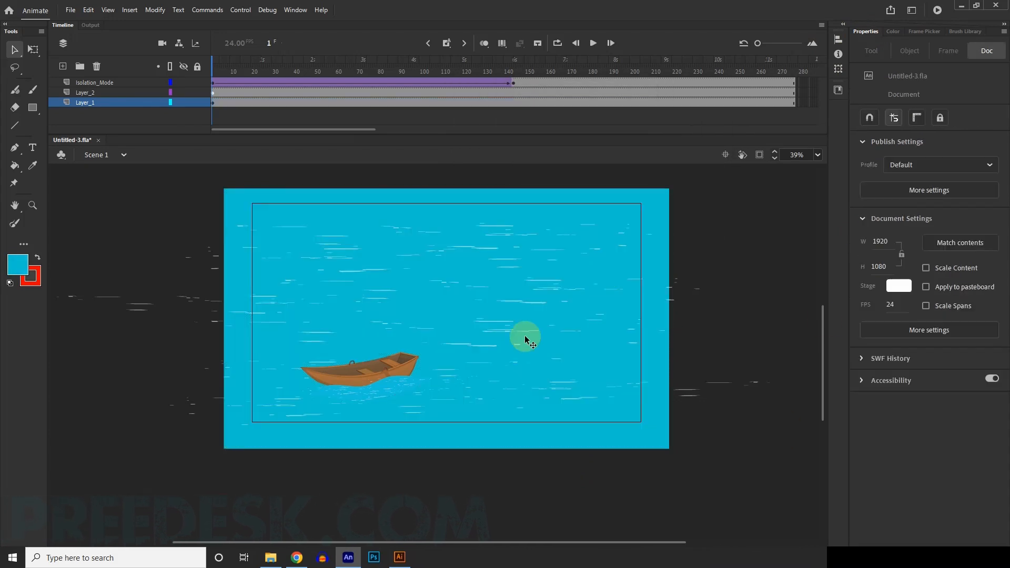
# Step: Sample the water background's solid color with the Eyedropper as the current fill
pyautogui.scroll(4, 402, 376)
pyautogui.scroll(-3, 474, 317)
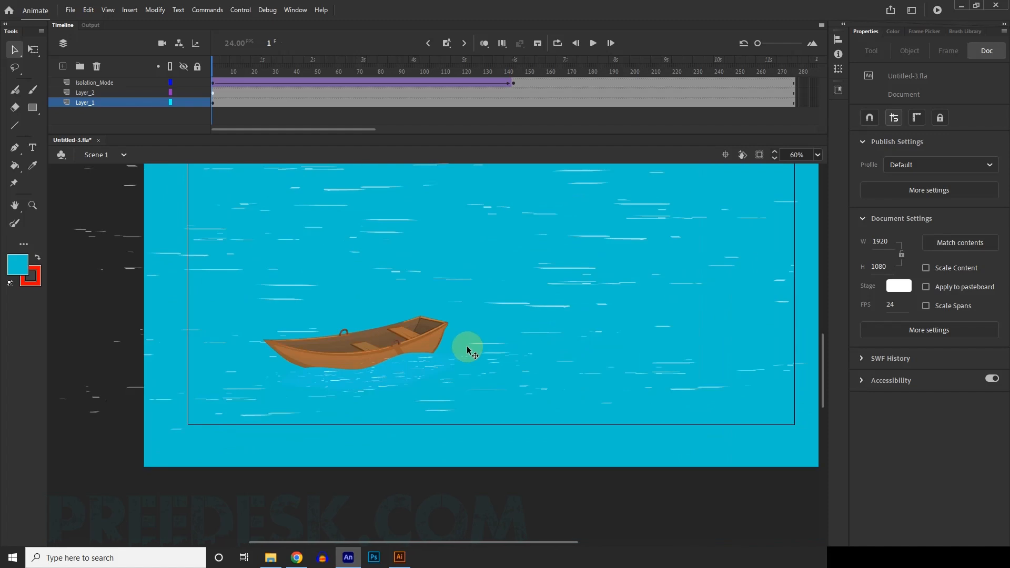
pyautogui.scroll(3, 422, 424)
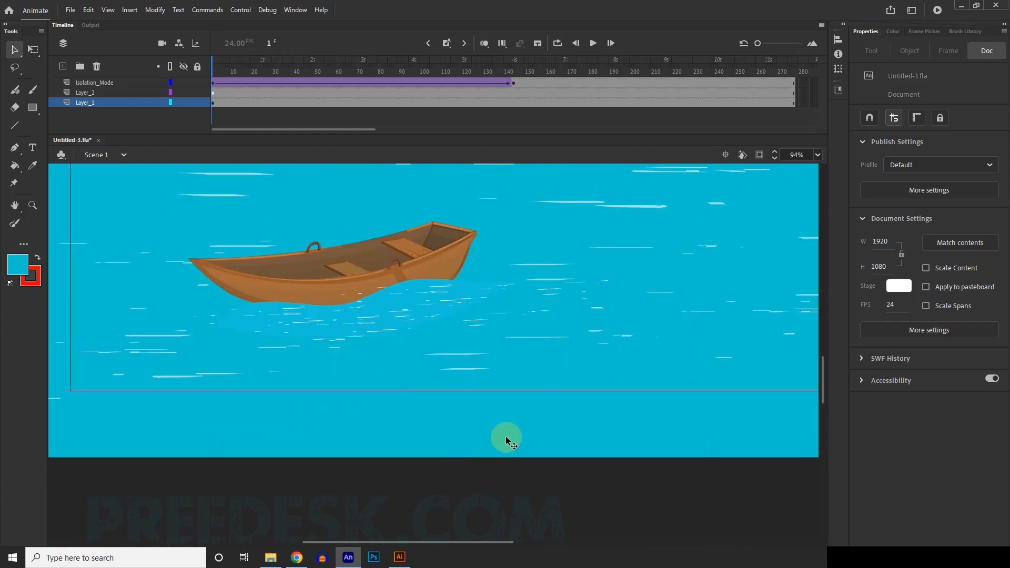
pyautogui.press('i')
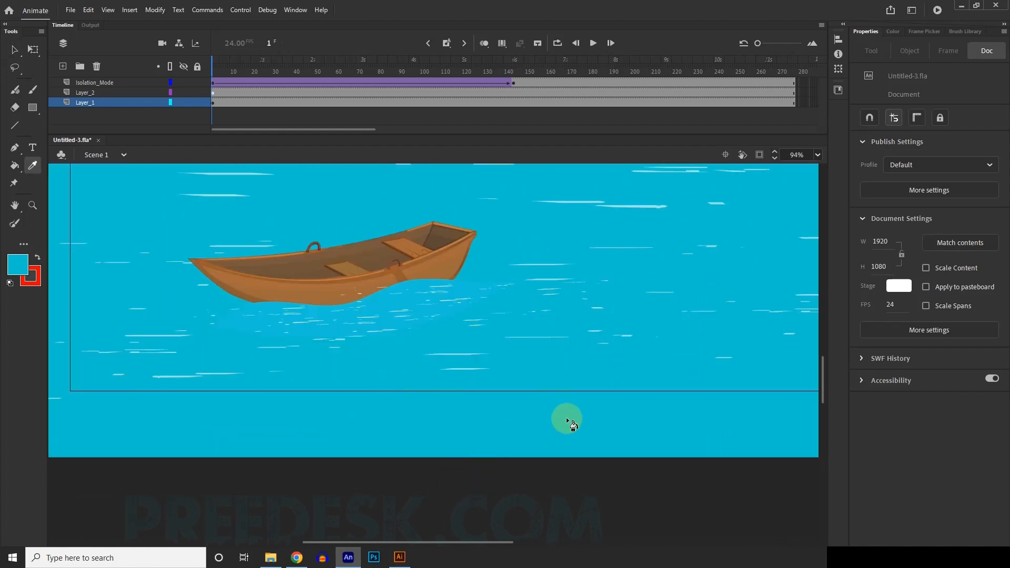
pyautogui.click(567, 420)
pyautogui.scroll(3, 407, 292)
# Step: Open the boat symbol and fill the hull wave at Layer_2's frame 1 keyframe with the sampled cyan-blue
pyautogui.doubleClick(424, 270)
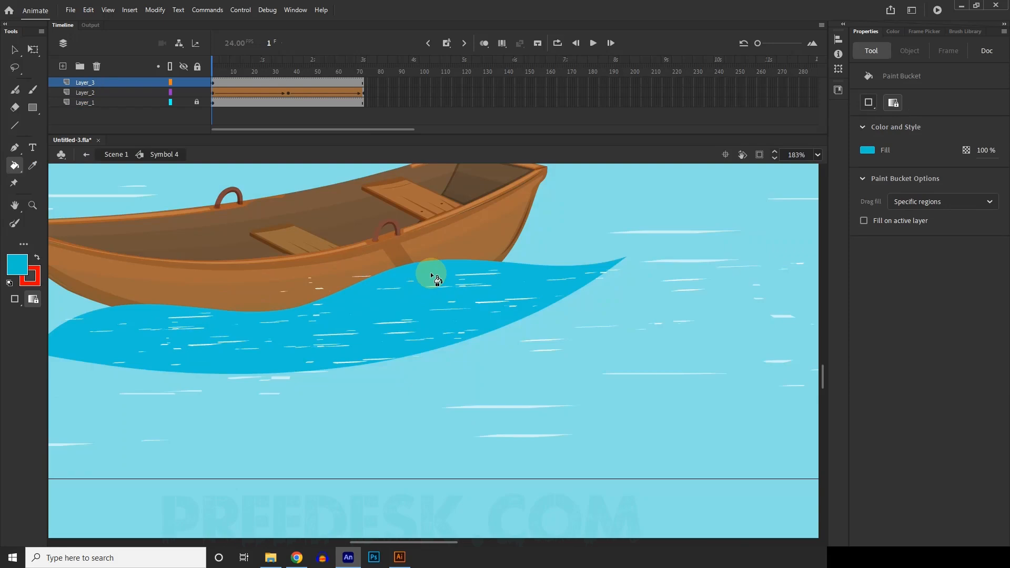
pyautogui.moveTo(757, 43); pyautogui.dragTo(772, 43)
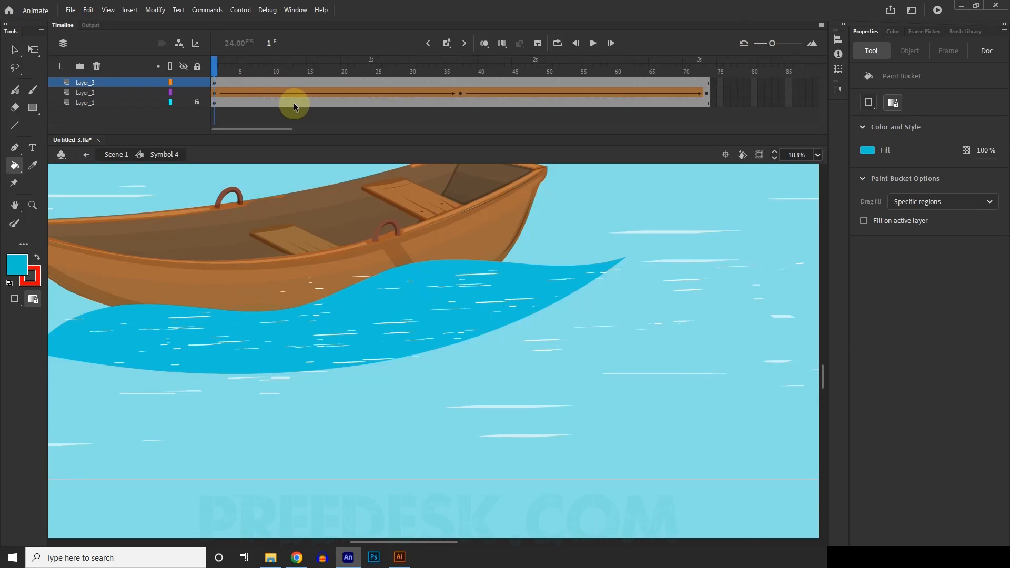
pyautogui.click(219, 93)
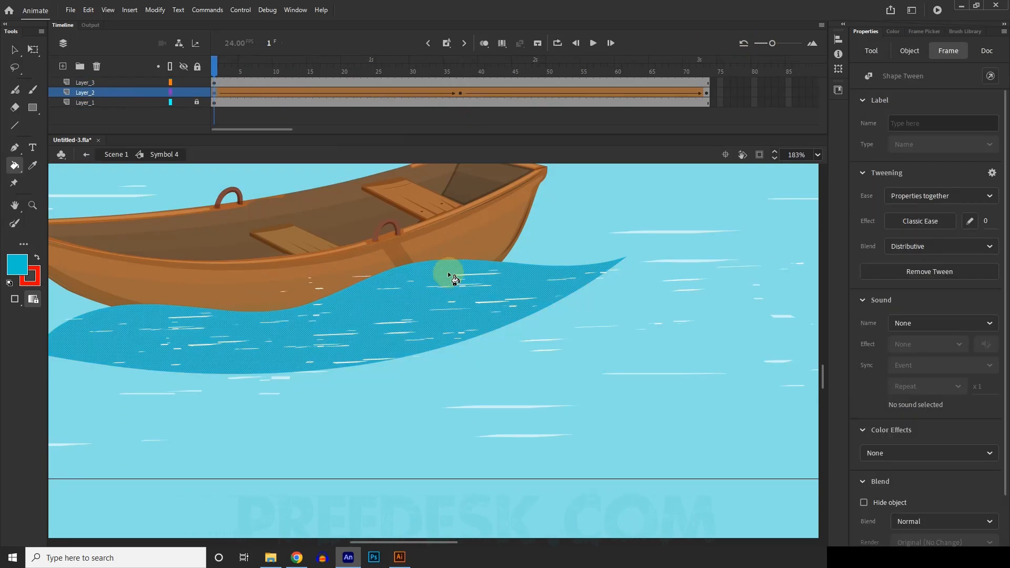
pyautogui.click(220, 103)
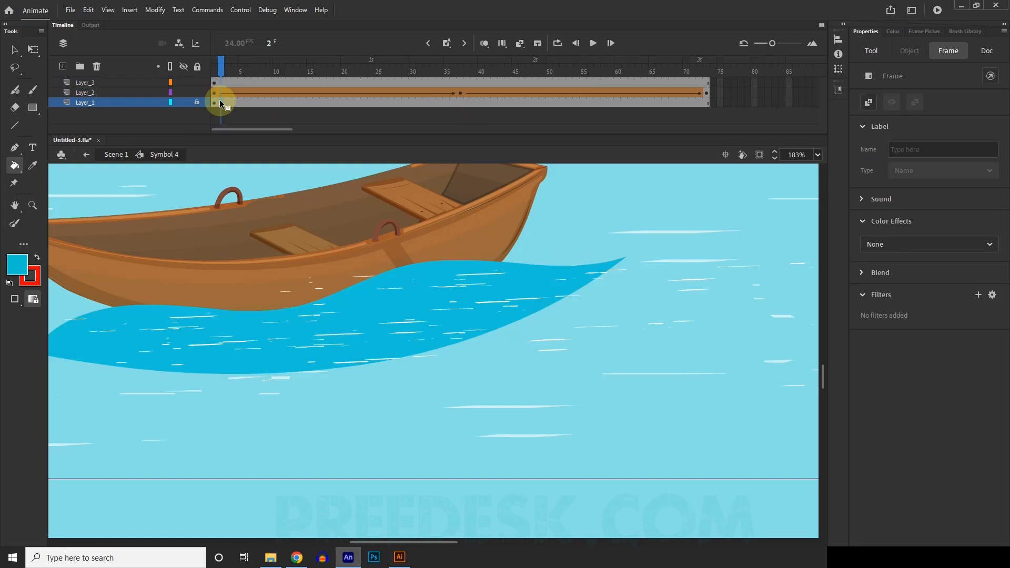
pyautogui.click(215, 93)
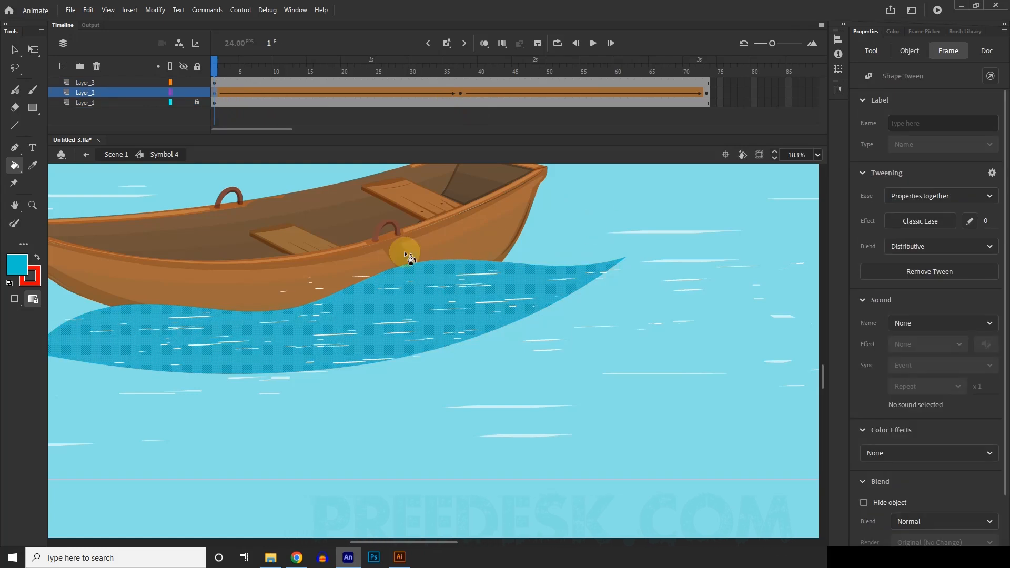
pyautogui.click(445, 279)
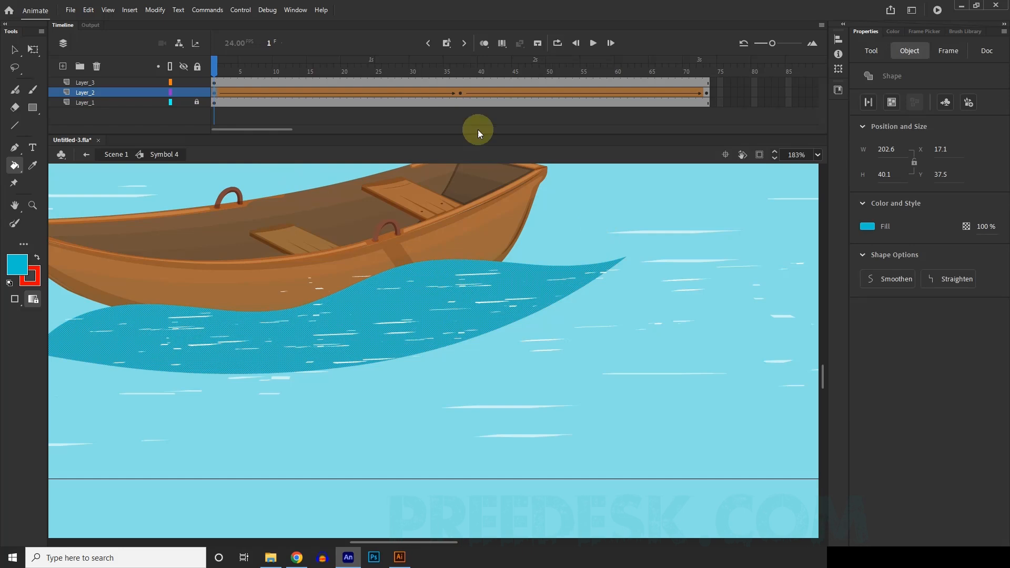
# Step: Apply the sampled cyan-blue fill to the hull wave at Layer_2's keyframes on frames 37 and 73
pyautogui.click(460, 93)
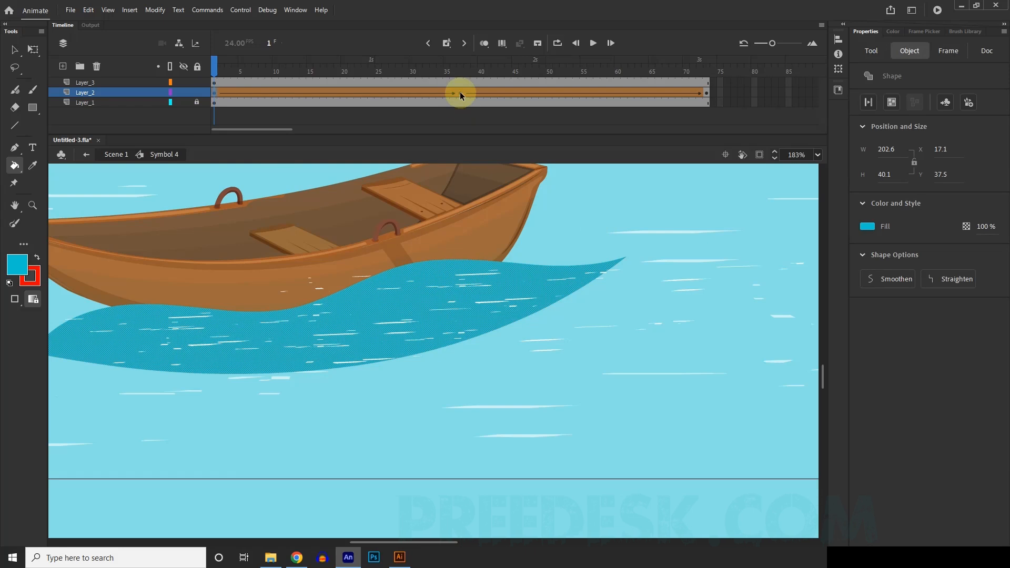
pyautogui.click(530, 274)
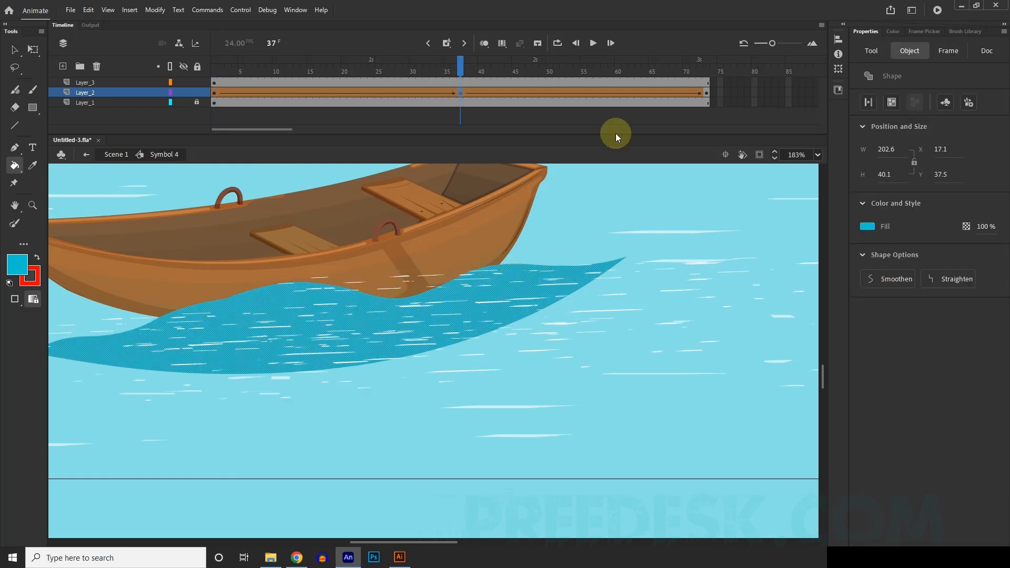
pyautogui.click(707, 93)
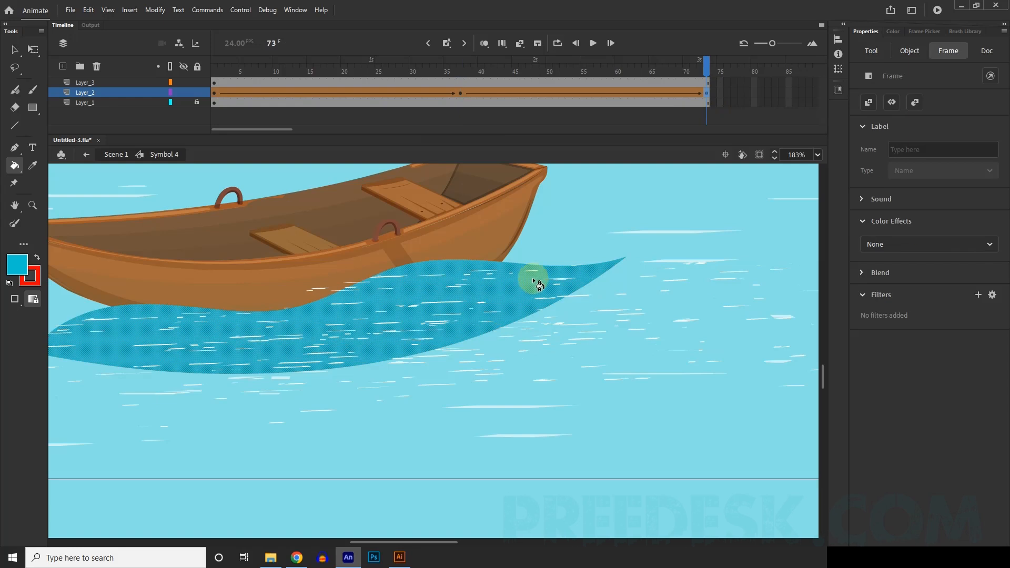
pyautogui.click(439, 266)
# Step: Return to Scene 1 at frame 1 and turn on clipping of content outside the stage
pyautogui.scroll(-3, 526, 273)
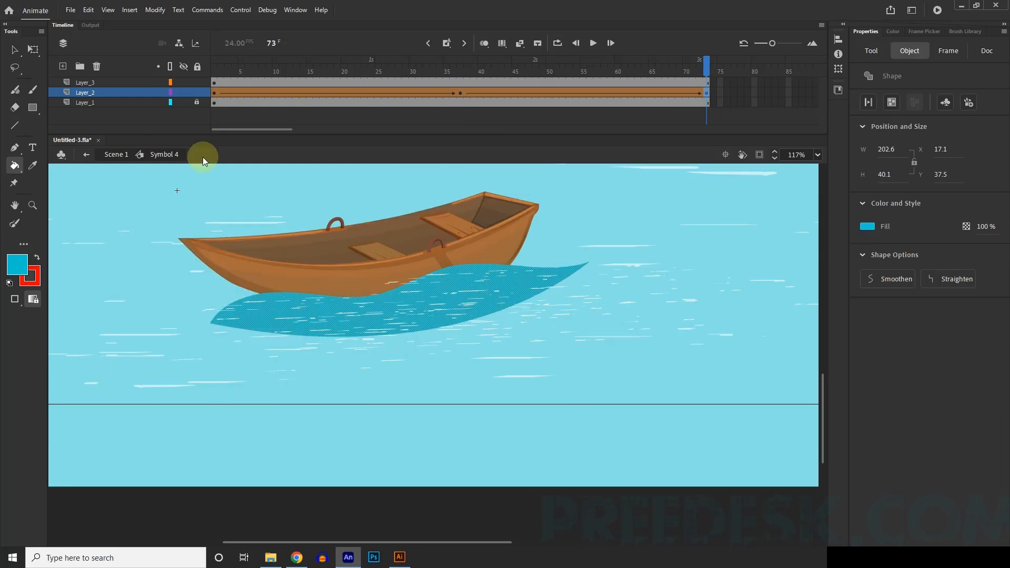
pyautogui.press('v')
pyautogui.click(115, 155)
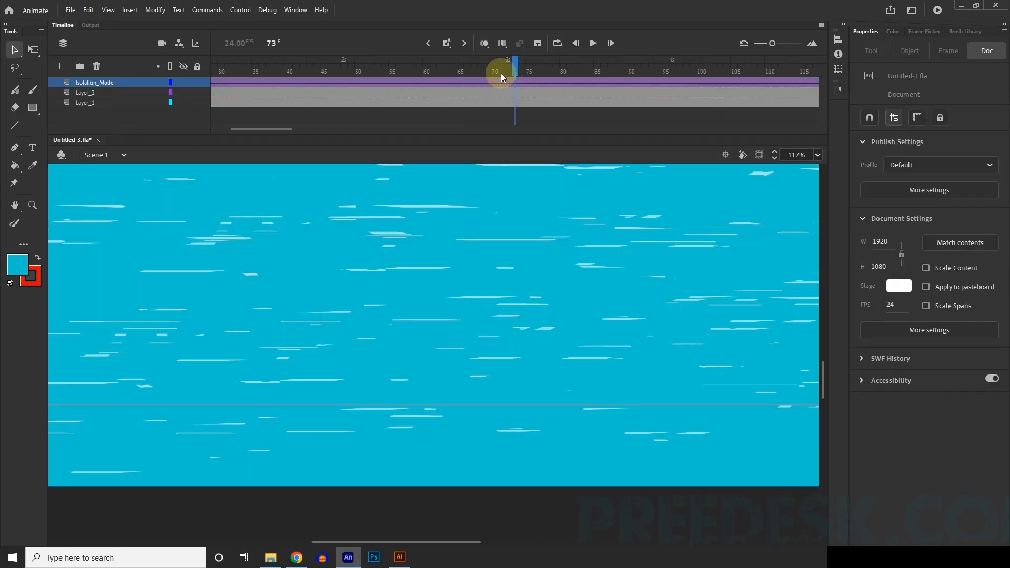
pyautogui.moveTo(500, 74); pyautogui.dragTo(13, 26)
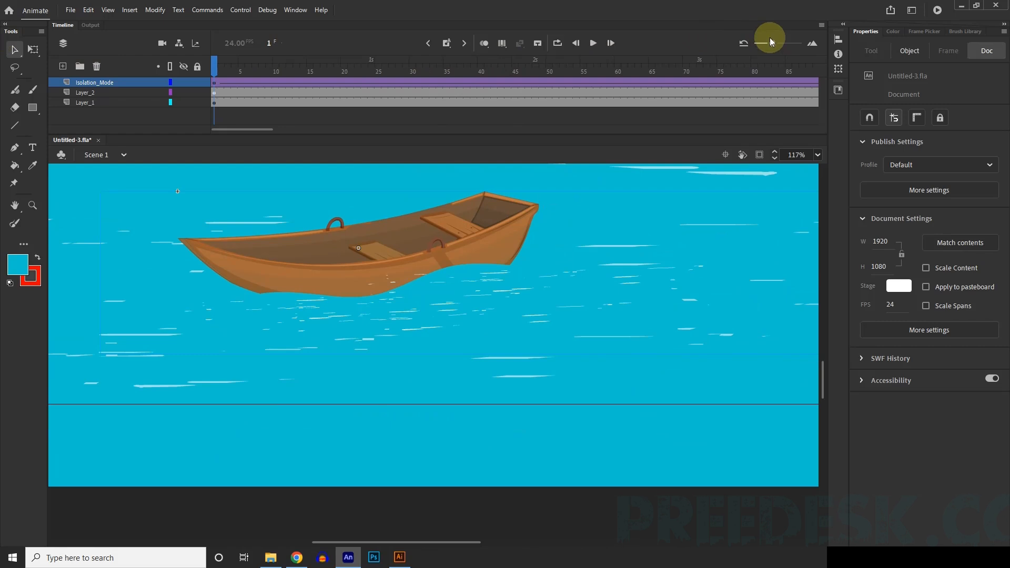
pyautogui.moveTo(771, 42); pyautogui.dragTo(757, 44)
pyautogui.scroll(-2, 381, 319)
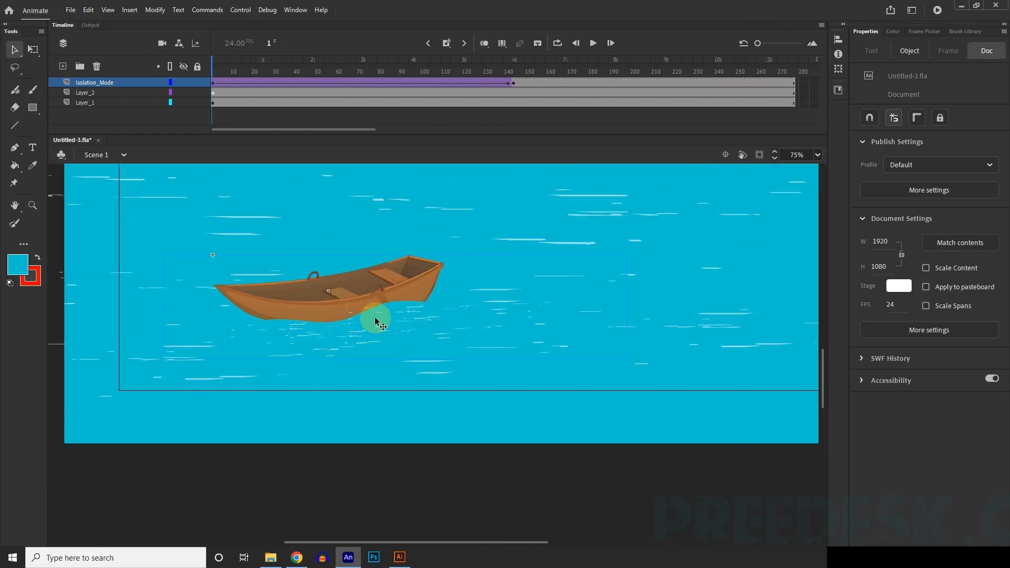
pyautogui.click(377, 321)
pyautogui.scroll(-4, 441, 309)
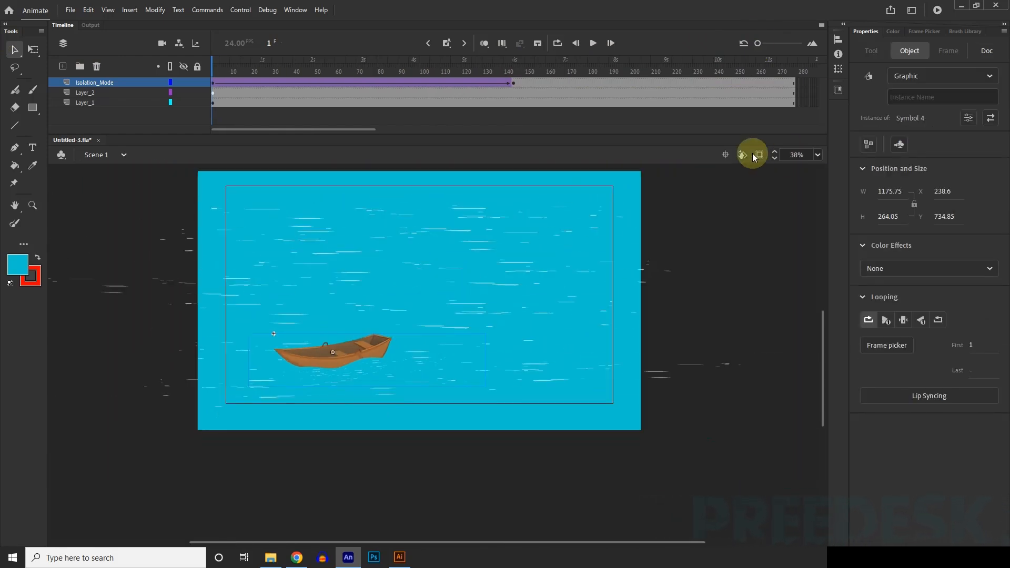
pyautogui.click(758, 155)
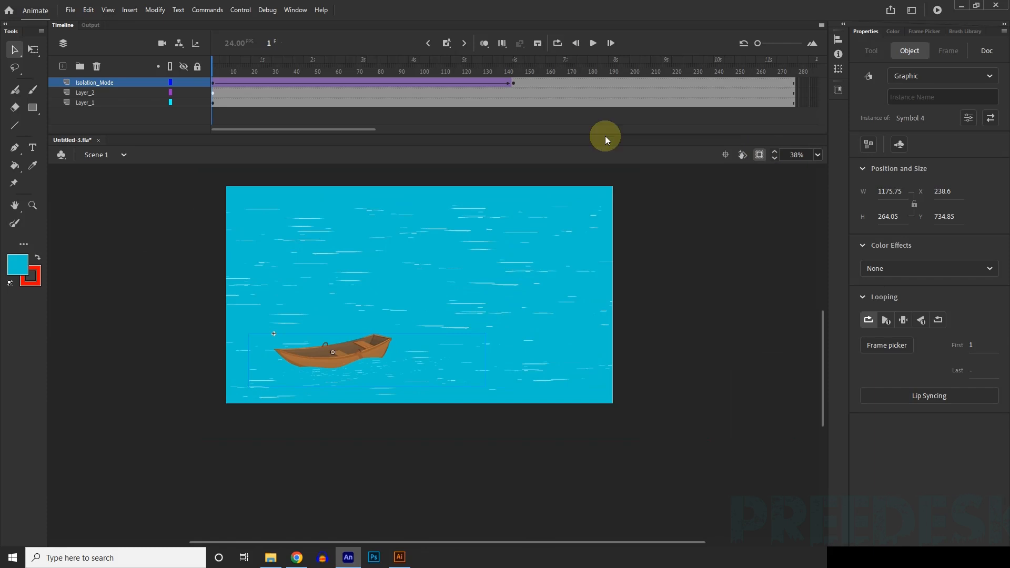
# Step: Play the animation to check the recolored wave around the boat, stopping at frame 165
pyautogui.click(592, 43)
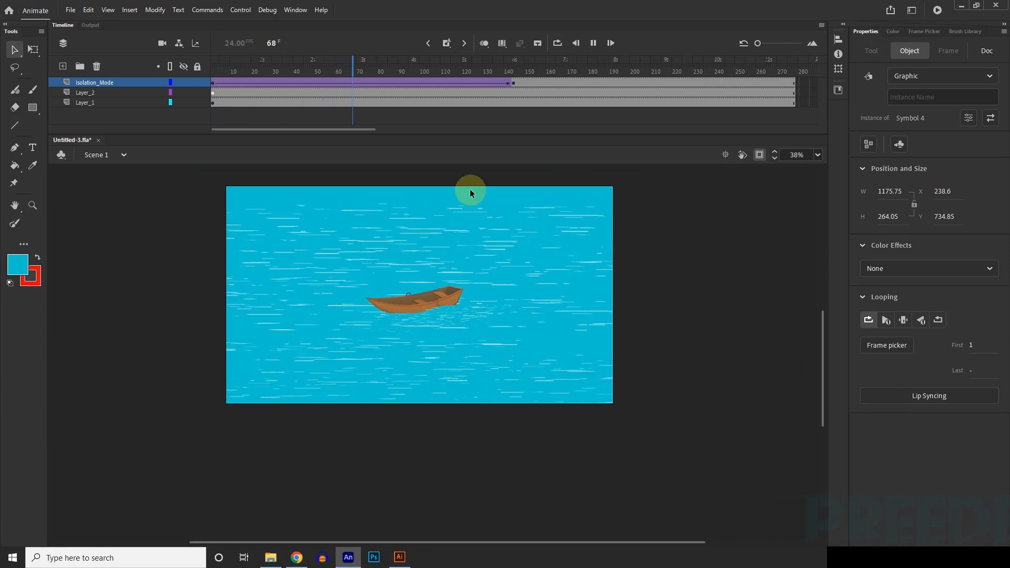
pyautogui.click(477, 320)
pyautogui.click(557, 85)
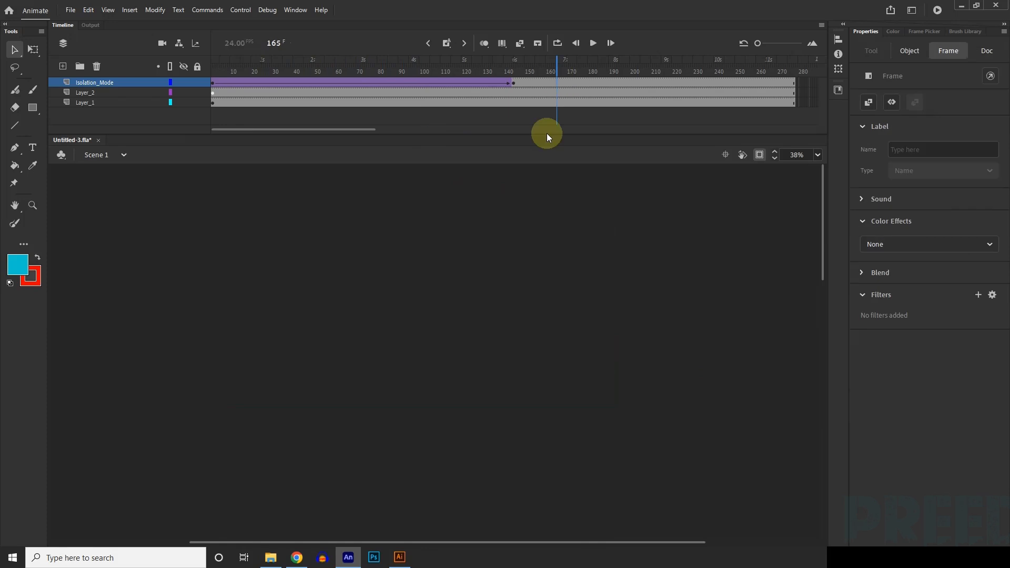
# Step: Open the boat symbol, delete its ripple layer, Layer_3, and return to Scene 1
pyautogui.scroll(8, 488, 319)
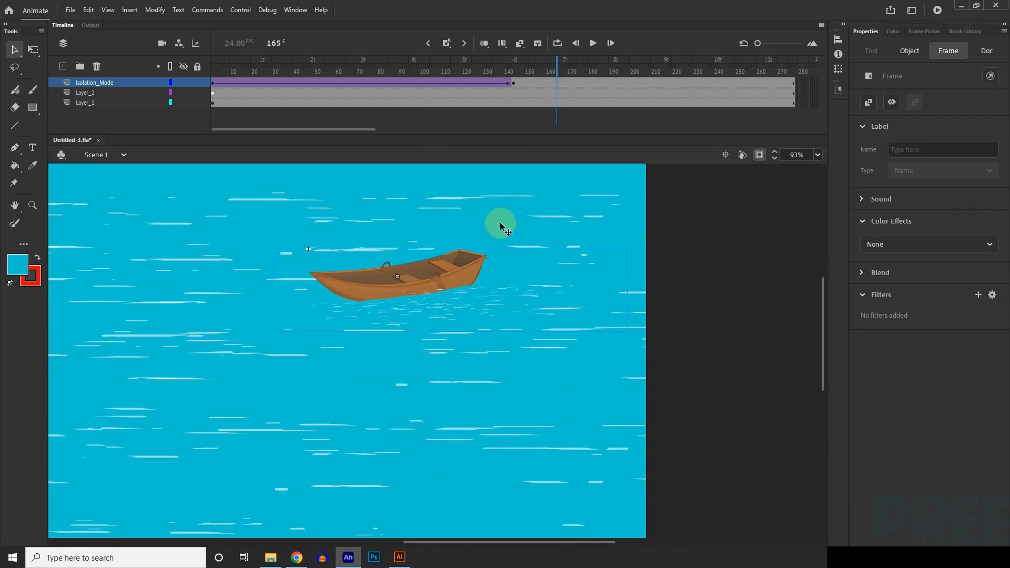
pyautogui.click(452, 304)
pyautogui.doubleClick(451, 301)
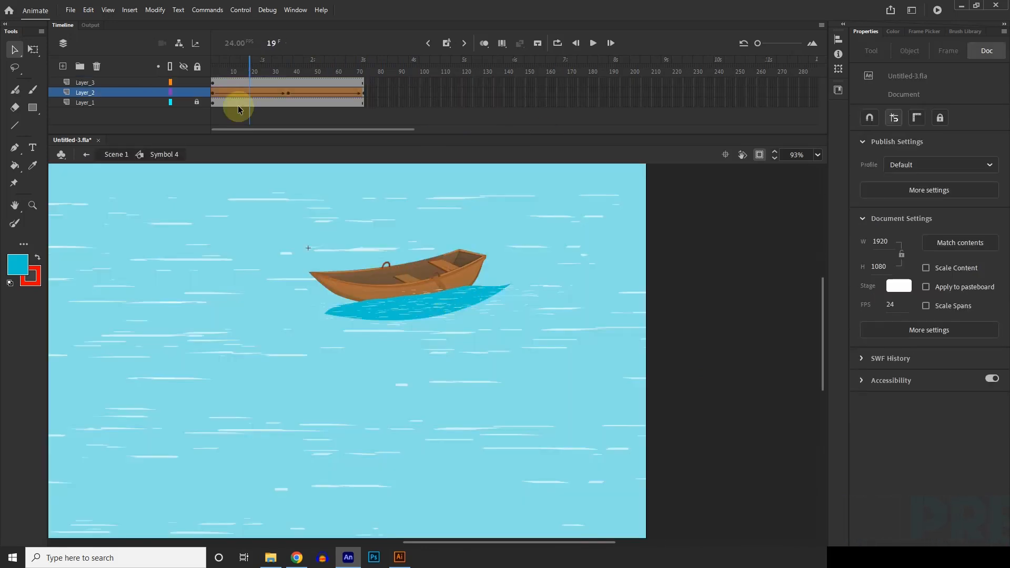
pyautogui.click(106, 83)
pyautogui.click(97, 67)
pyautogui.click(115, 155)
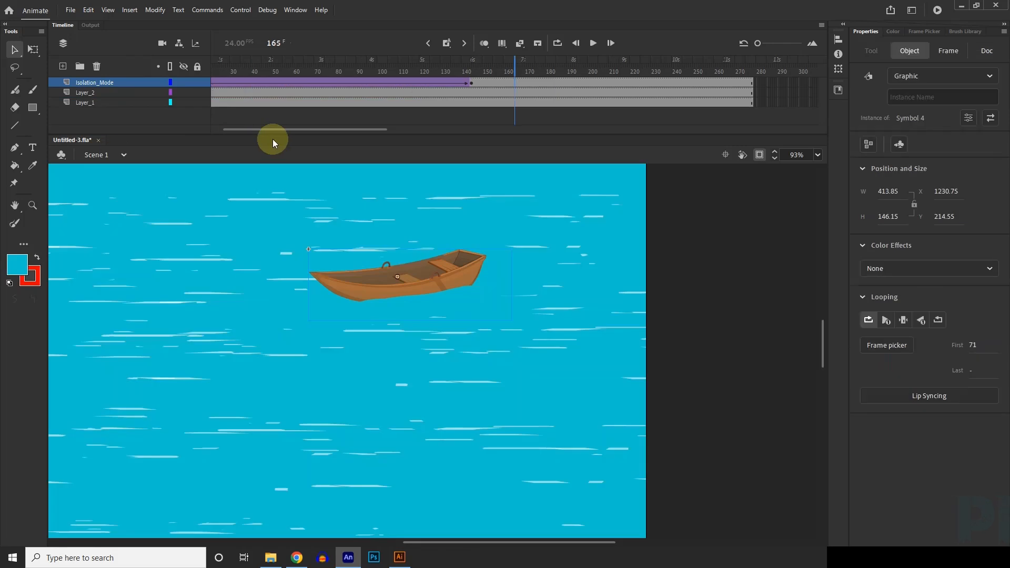
# Step: Review the boat and the Layer_2 ripples over the whole stage, and move the playhead to frame 1
pyautogui.moveTo(302, 130); pyautogui.dragTo(268, 127)
pyautogui.click(213, 93)
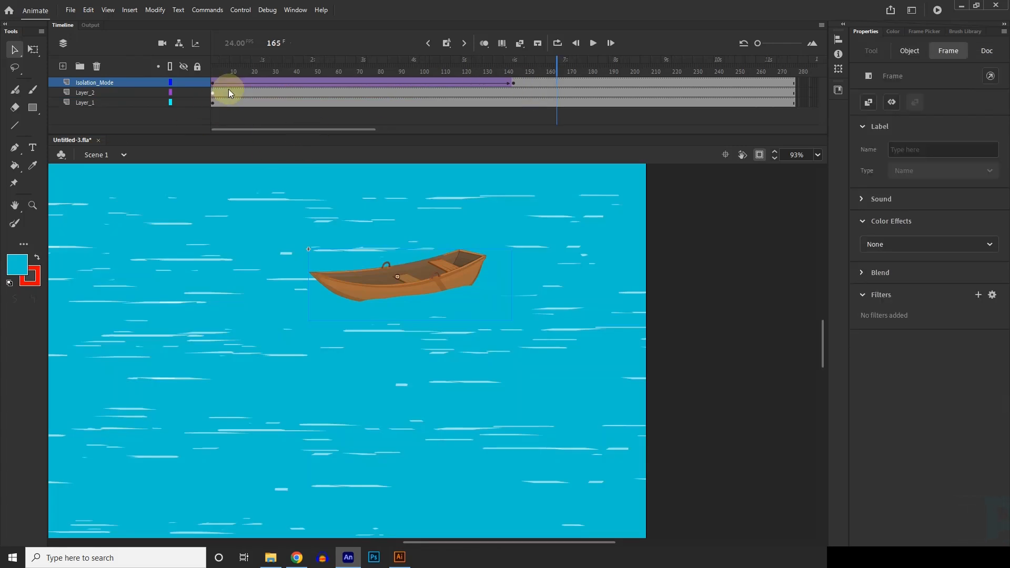
pyautogui.click(131, 69)
pyautogui.scroll(-5, 427, 300)
pyautogui.click(288, 371)
pyautogui.scroll(2, 269, 313)
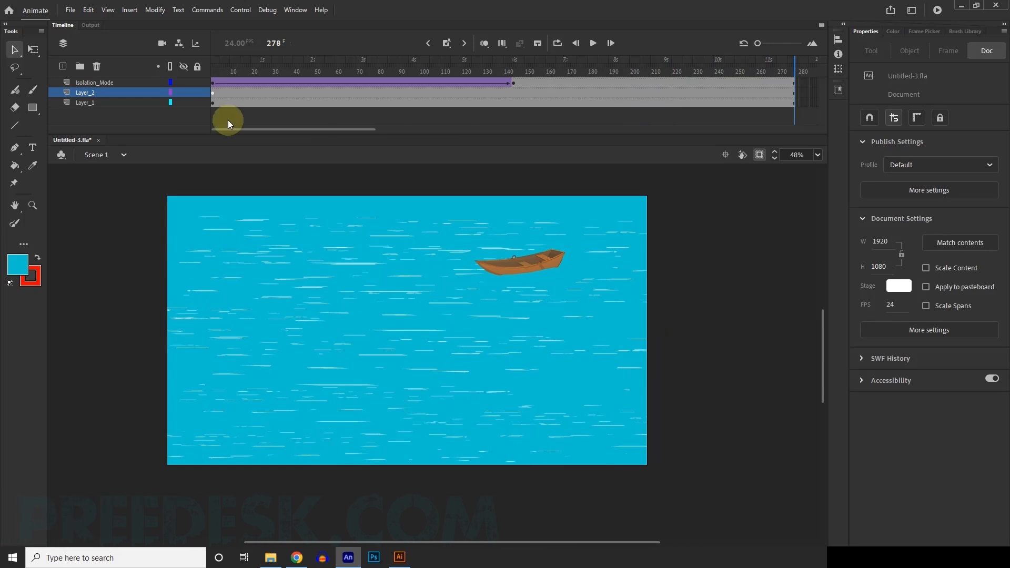
pyautogui.moveTo(303, 75); pyautogui.dragTo(212, 71)
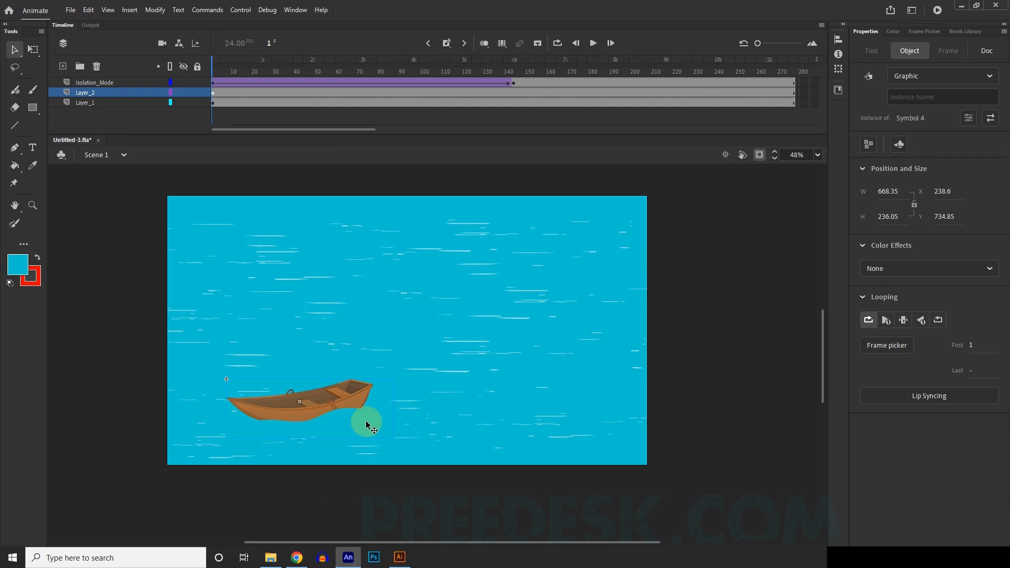
# Step: Open the boat symbol, examine the hull wave's shape tween on Layer_2 from frame 1 to 36, and return to Scene 1
pyautogui.scroll(2, 323, 410)
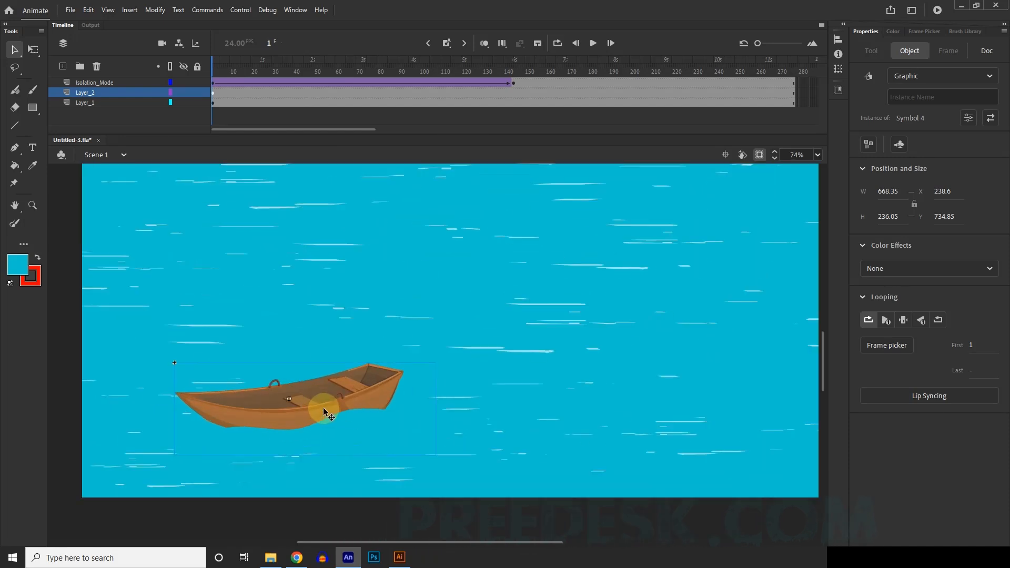
pyautogui.scroll(-1, 356, 394)
pyautogui.doubleClick(361, 392)
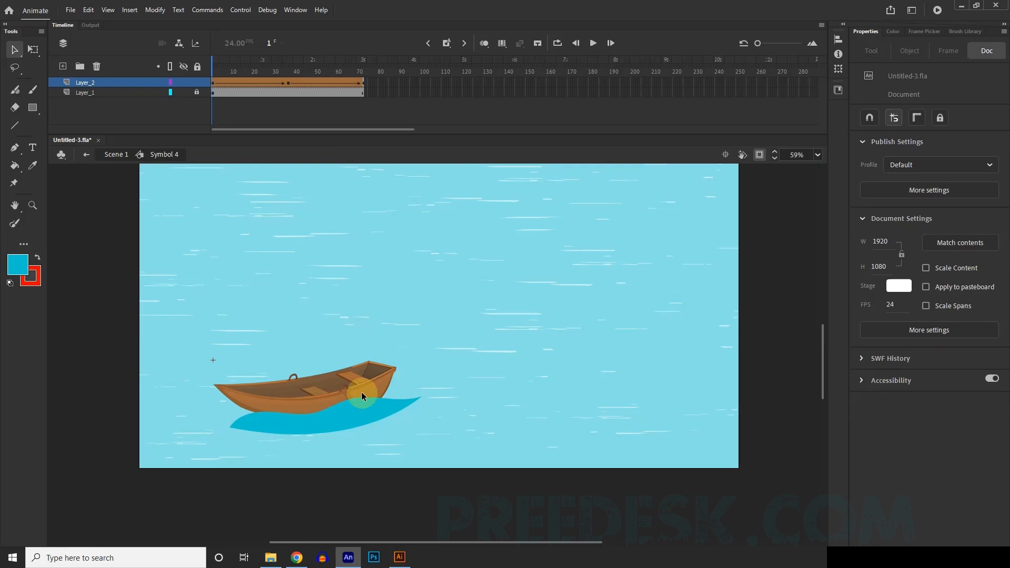
pyautogui.moveTo(757, 44); pyautogui.dragTo(767, 44)
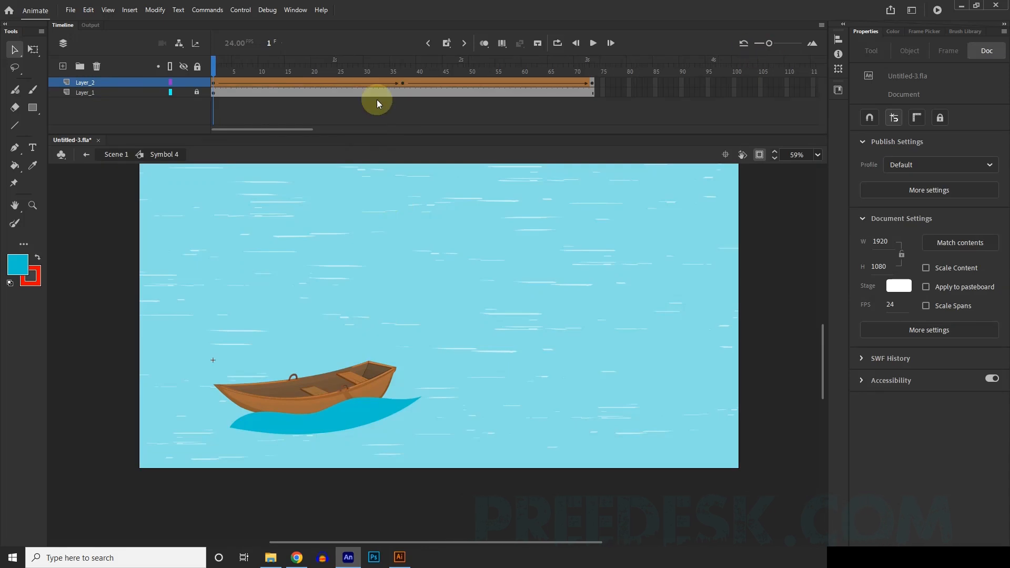
pyautogui.moveTo(284, 82); pyautogui.dragTo(397, 83)
pyautogui.click(101, 82)
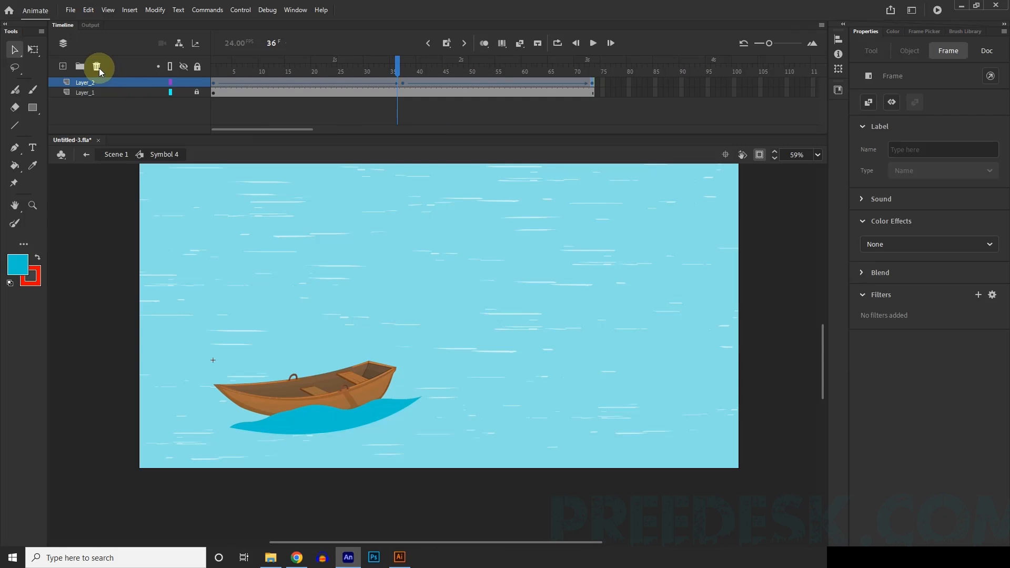
pyautogui.click(359, 115)
pyautogui.moveTo(398, 68); pyautogui.dragTo(213, 71)
pyautogui.scroll(1, 318, 440)
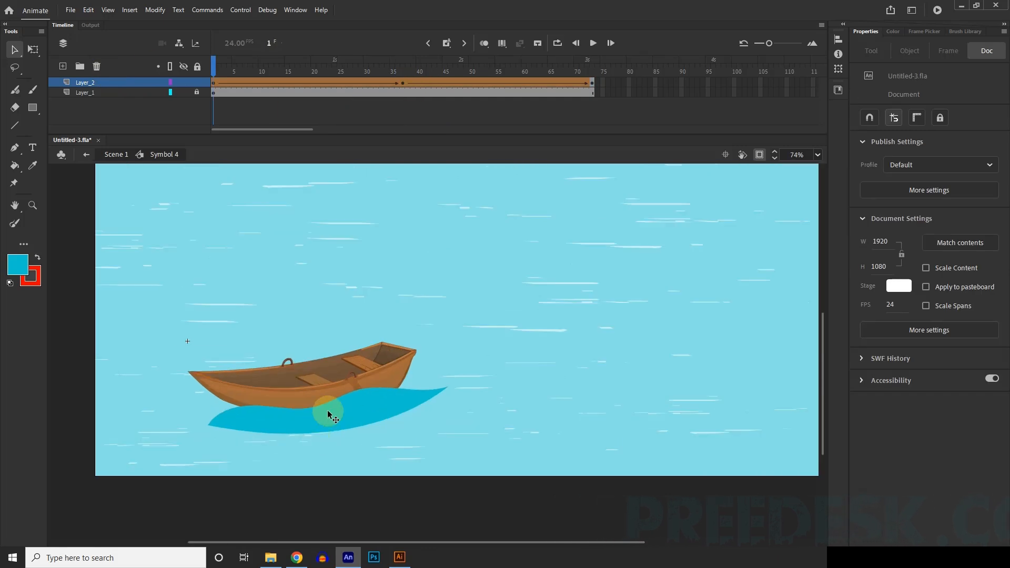
pyautogui.click(127, 154)
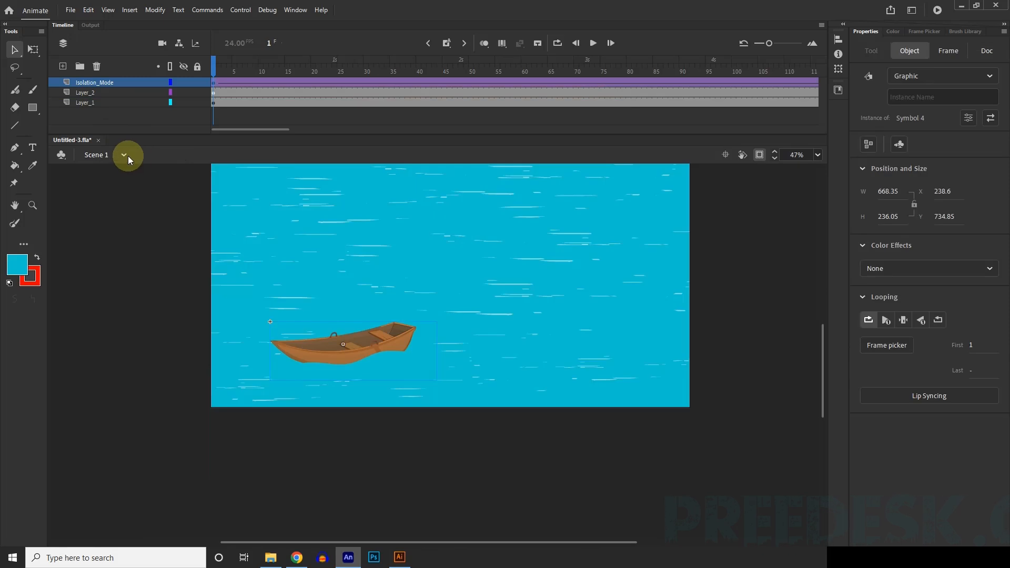
pyautogui.moveTo(769, 43); pyautogui.dragTo(757, 44)
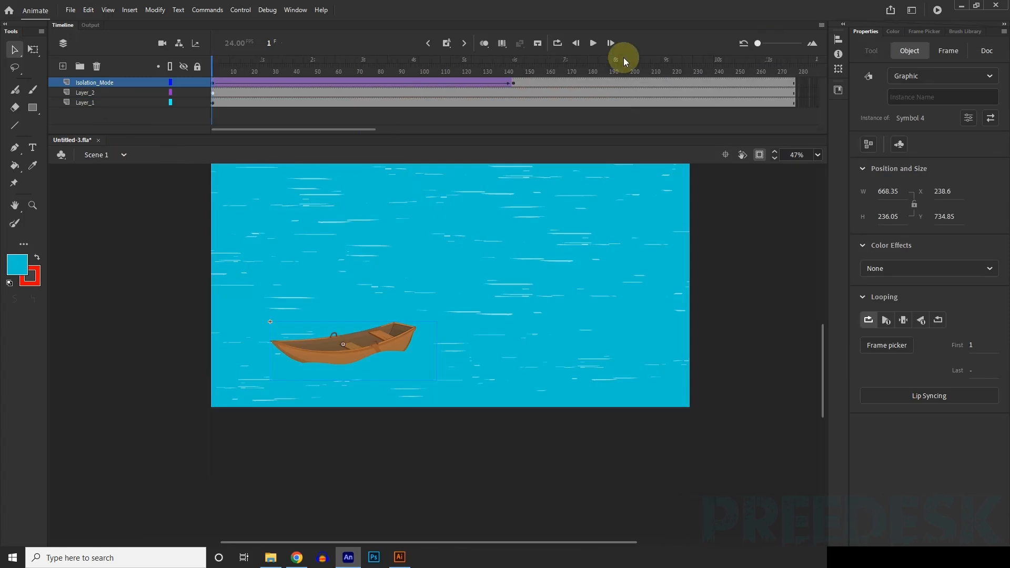
# Step: Remove the boat's classic tween from the Isolation_Mode layer
pyautogui.scroll(1, 335, 299)
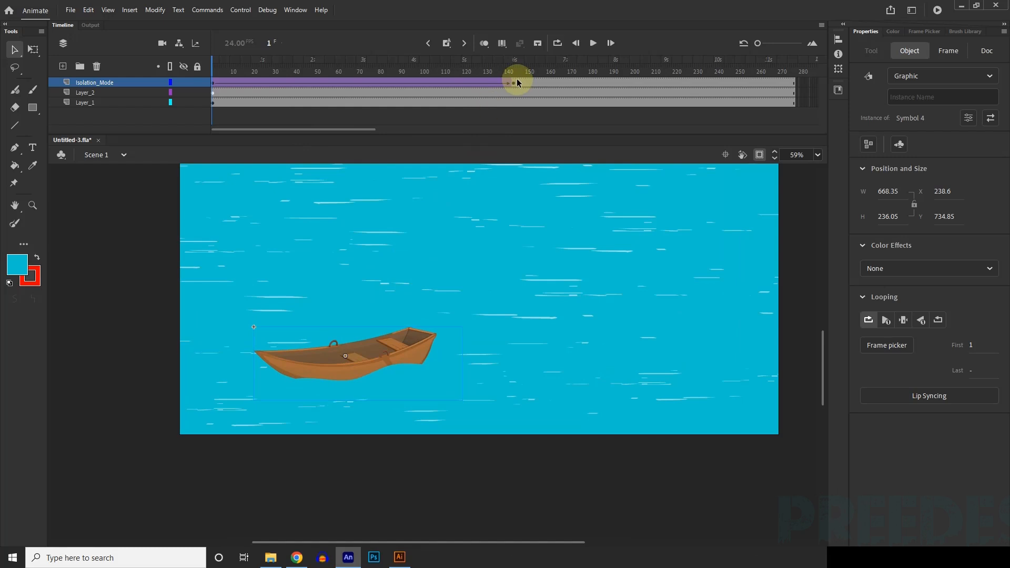
pyautogui.click(493, 82)
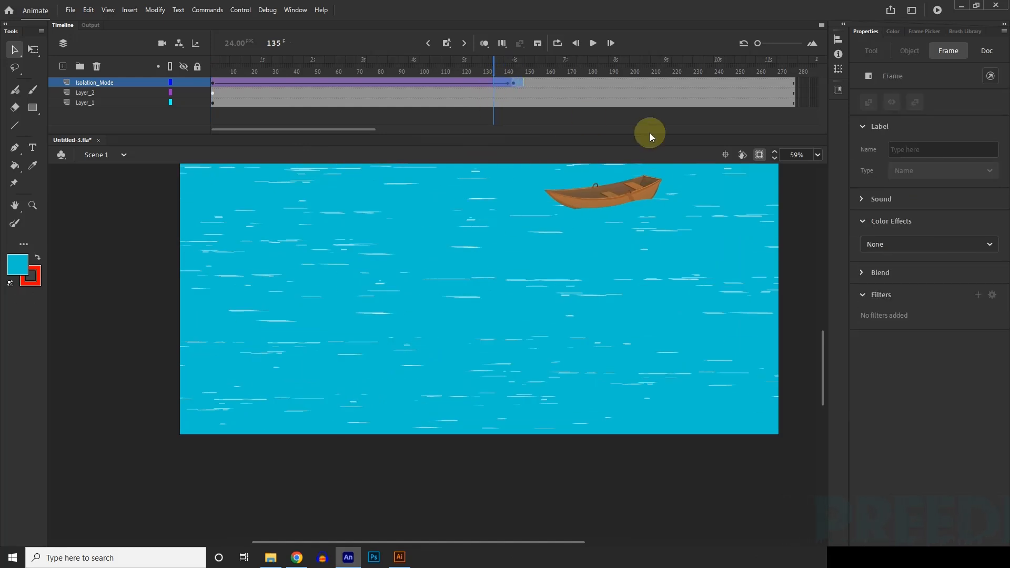
pyautogui.click(531, 92)
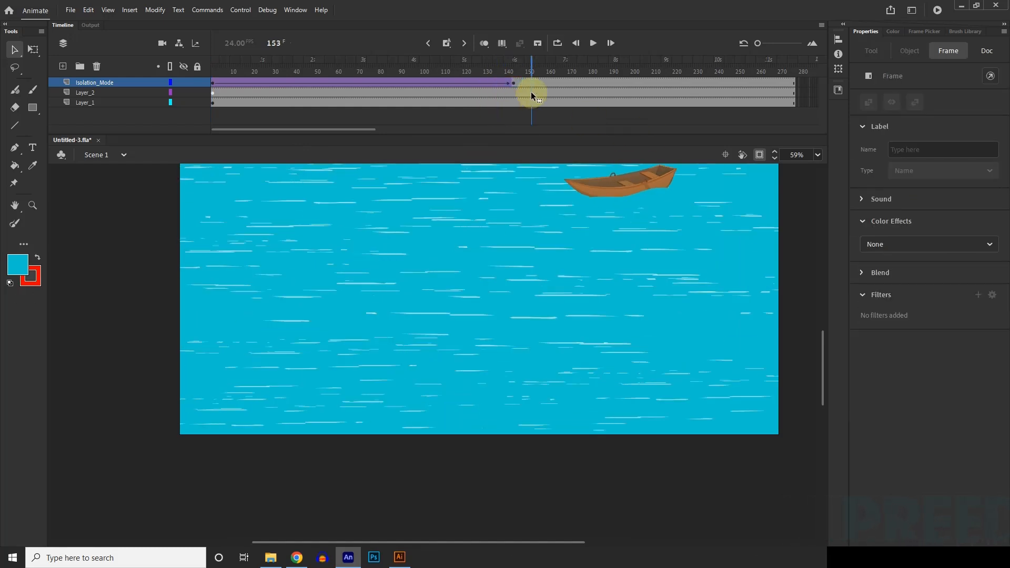
pyautogui.click(449, 82)
pyautogui.rightClick(449, 83)
pyautogui.click(467, 89)
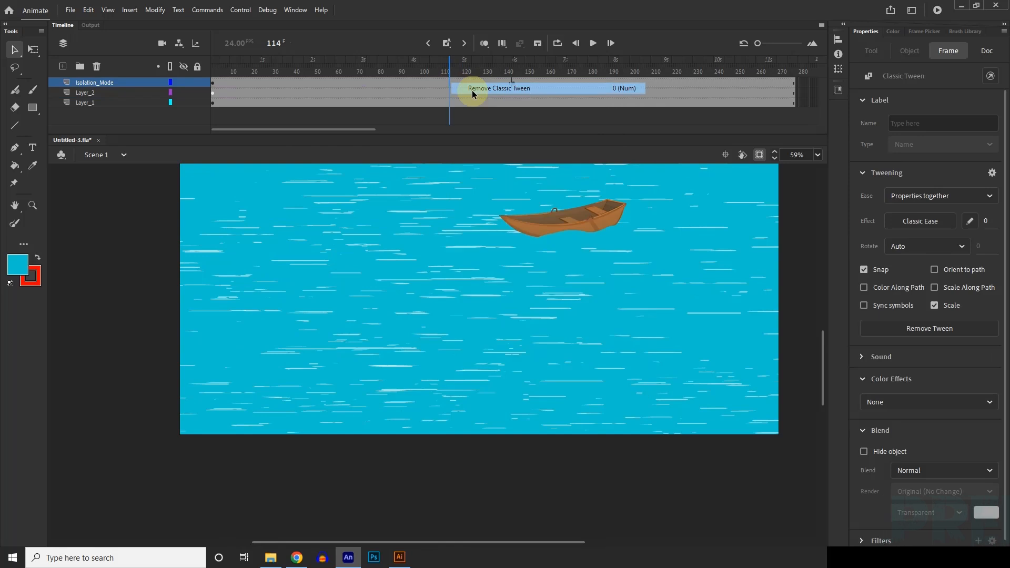
# Step: Finish removing the classic tween and clear the boat's remaining keyframe around frame 141 on the Isolation_Mode layer
pyautogui.click(542, 89)
pyautogui.moveTo(506, 82); pyautogui.dragTo(561, 83)
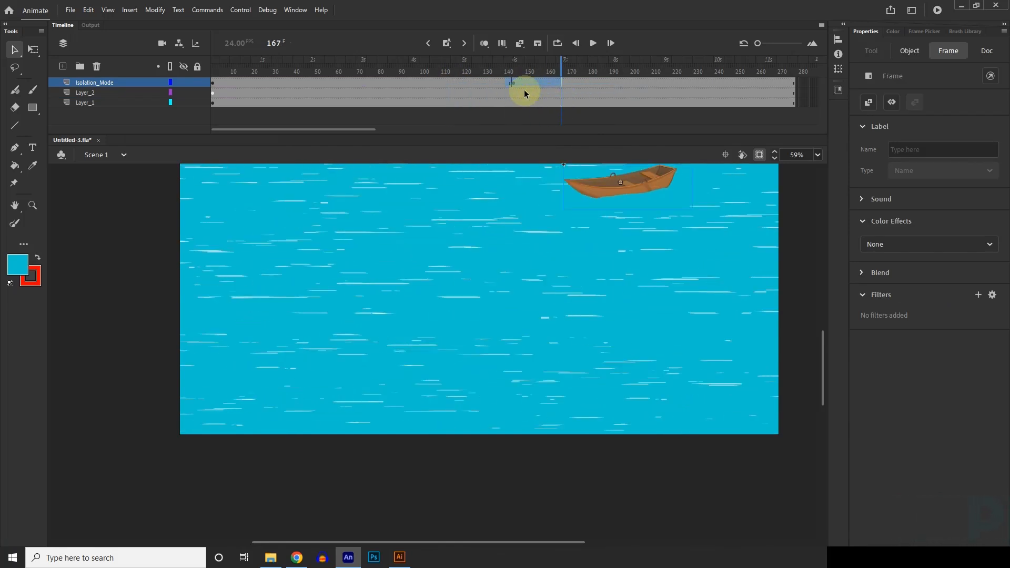
pyautogui.hotkey('shift', 'F6')
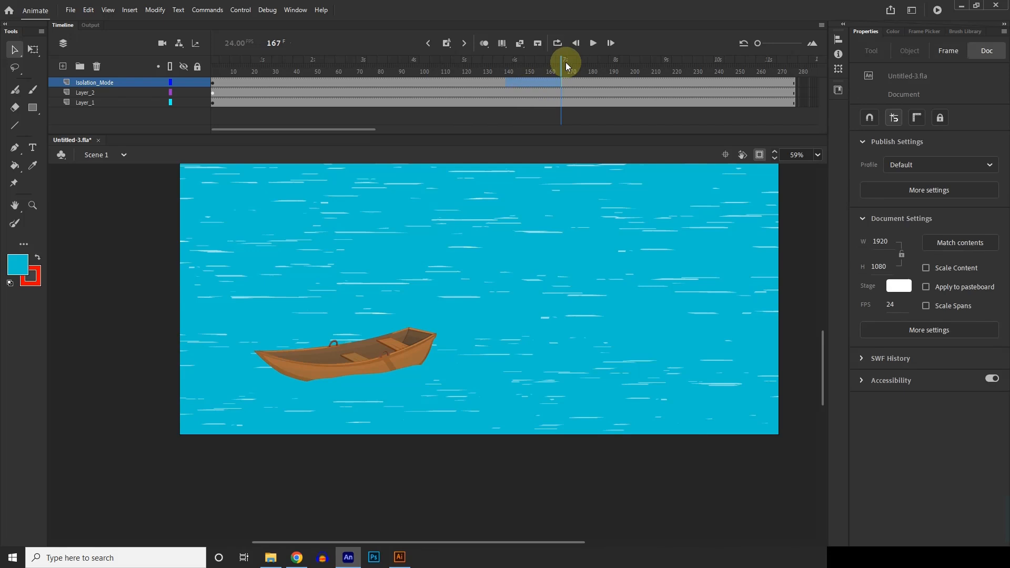
# Step: Lock Layer_2 and Layer_1, and on frame 1 move the boat partly past the stage's lower-left edge, to about X -204, Y 781
pyautogui.click(212, 83)
pyautogui.click(517, 110)
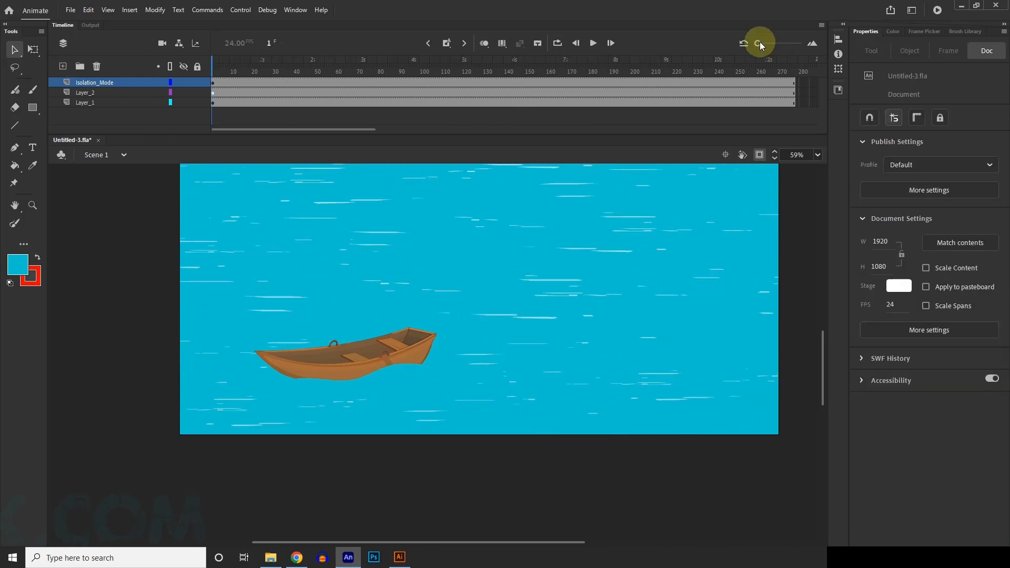
pyautogui.moveTo(760, 46); pyautogui.dragTo(762, 47)
pyautogui.click(205, 452)
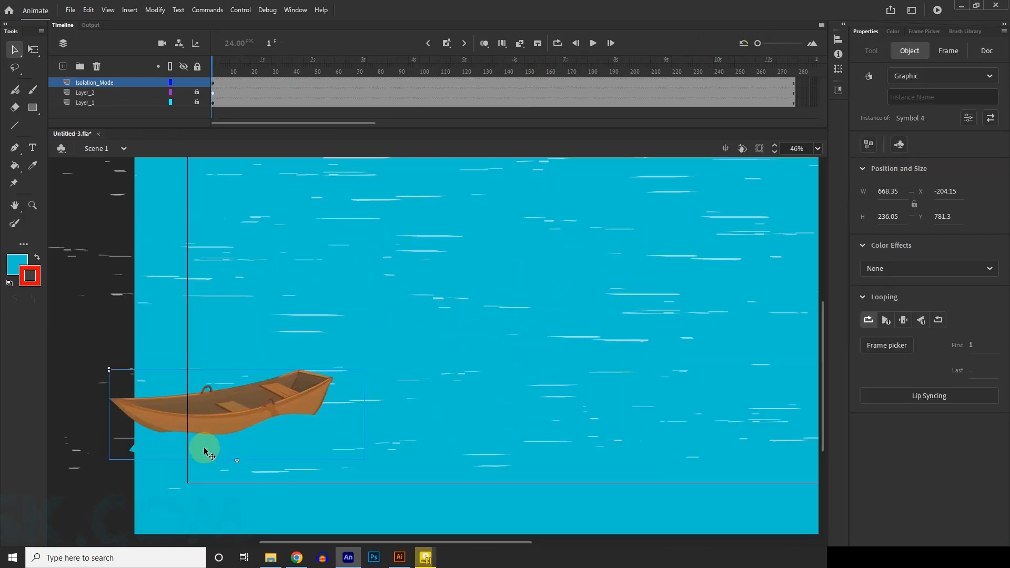
# Step: Examine the boat's transformation point relative to its bounding box with the Free Transform tool
pyautogui.rightClick(243, 413)
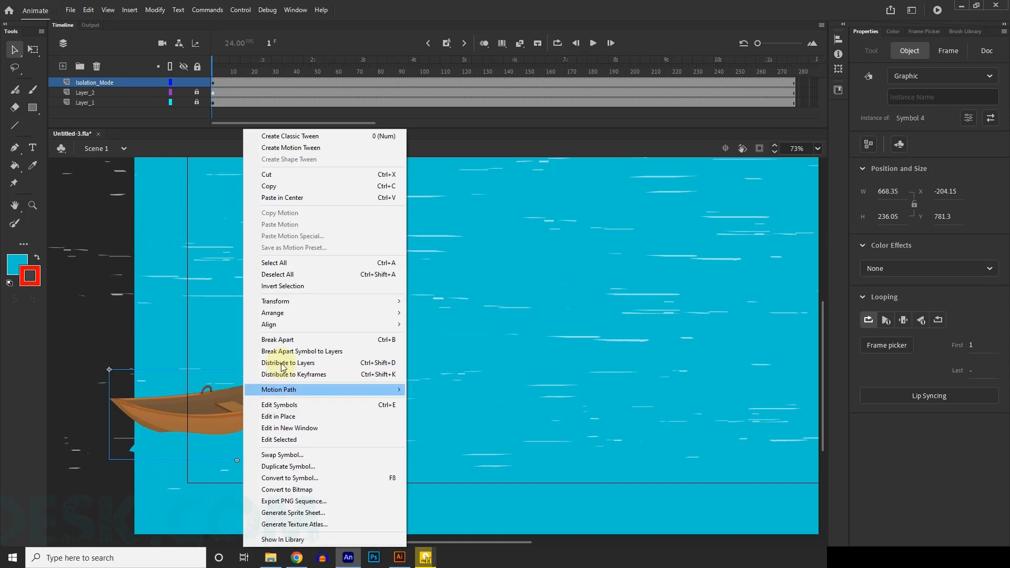
pyautogui.click(145, 333)
pyautogui.scroll(2, 244, 419)
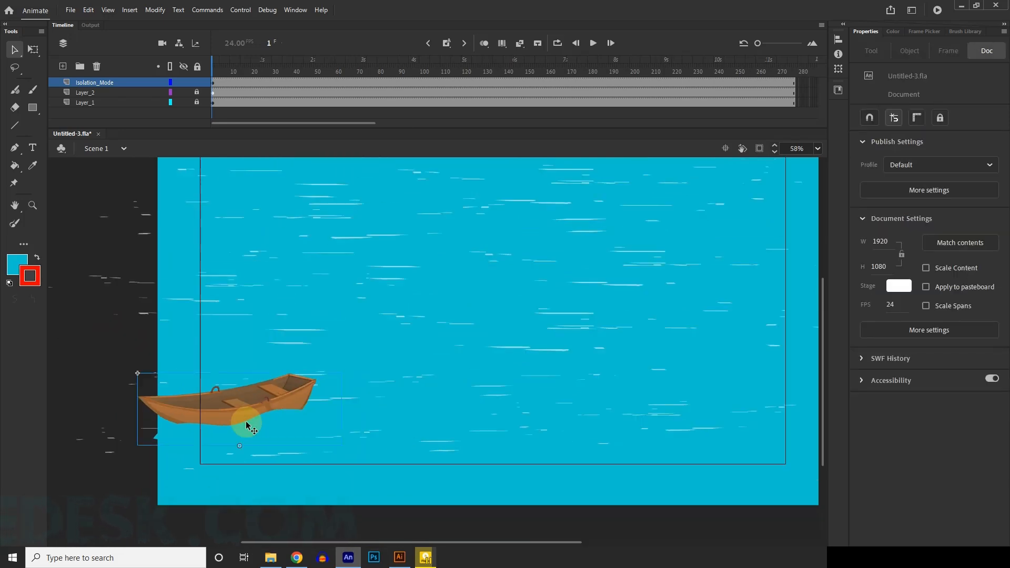
pyautogui.click(239, 423)
pyautogui.press('q')
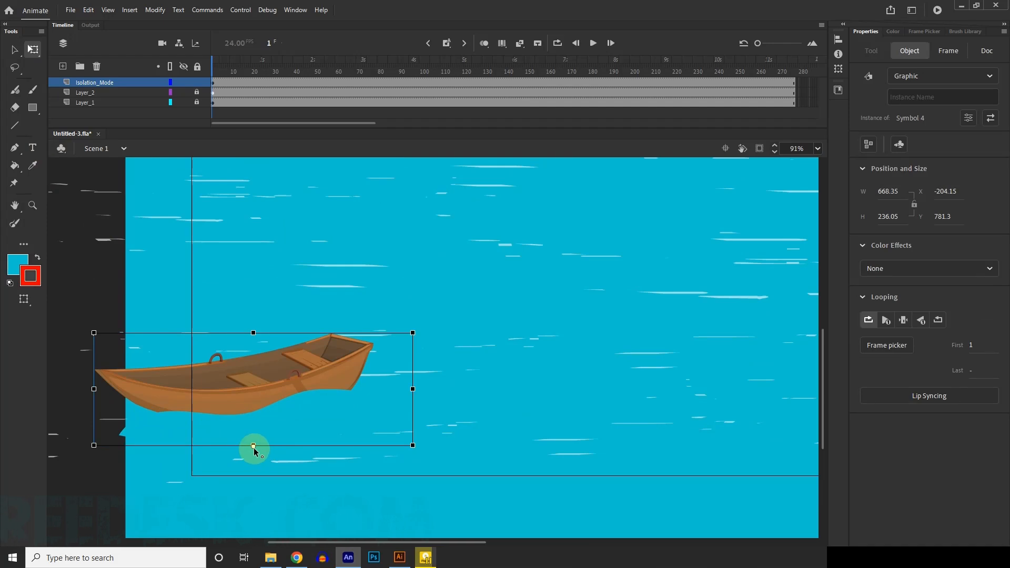
pyautogui.scroll(-4, 254, 431)
pyautogui.click(371, 484)
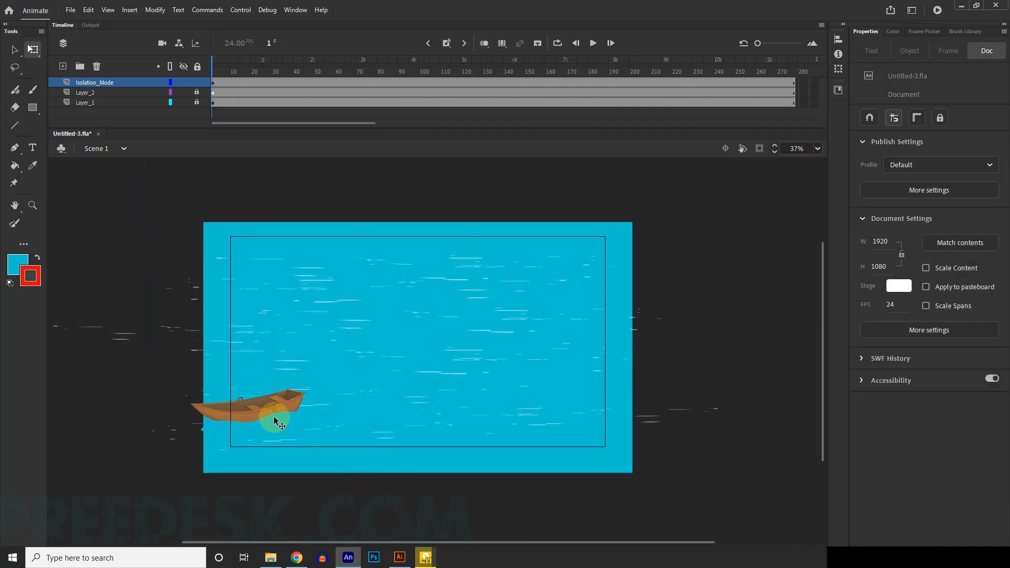
pyautogui.scroll(1, 274, 421)
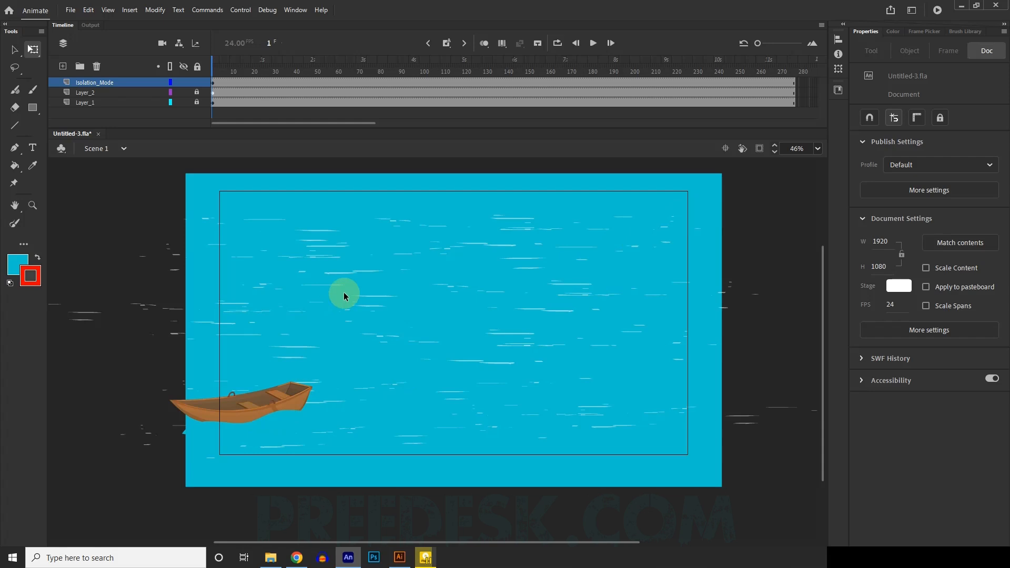
pyautogui.click(287, 388)
pyautogui.click(310, 320)
# Step: Add a classic motion guide to the Isolation_Mode layer and enlarge the timeline area
pyautogui.moveTo(759, 43); pyautogui.dragTo(765, 43)
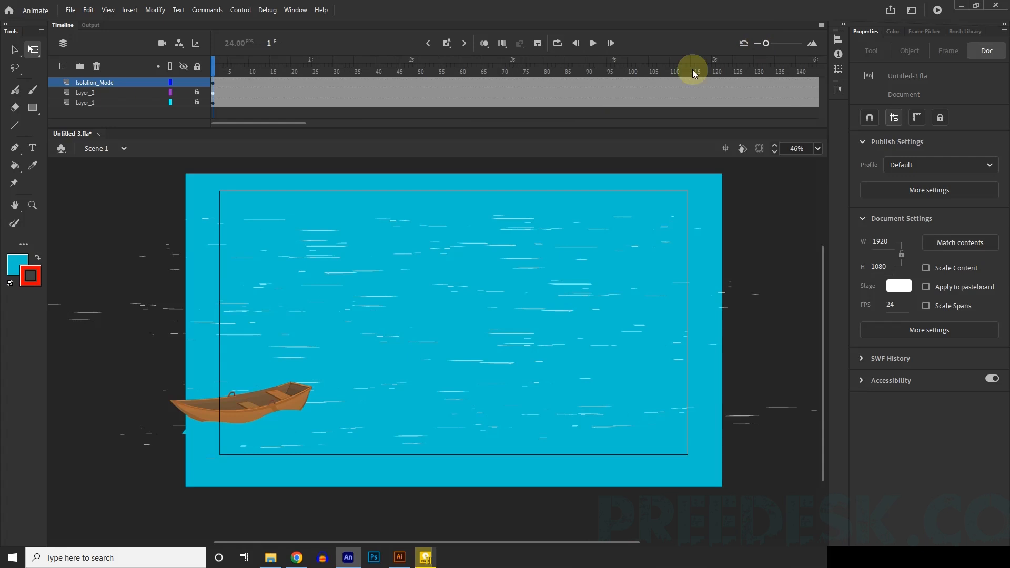
pyautogui.rightClick(99, 81)
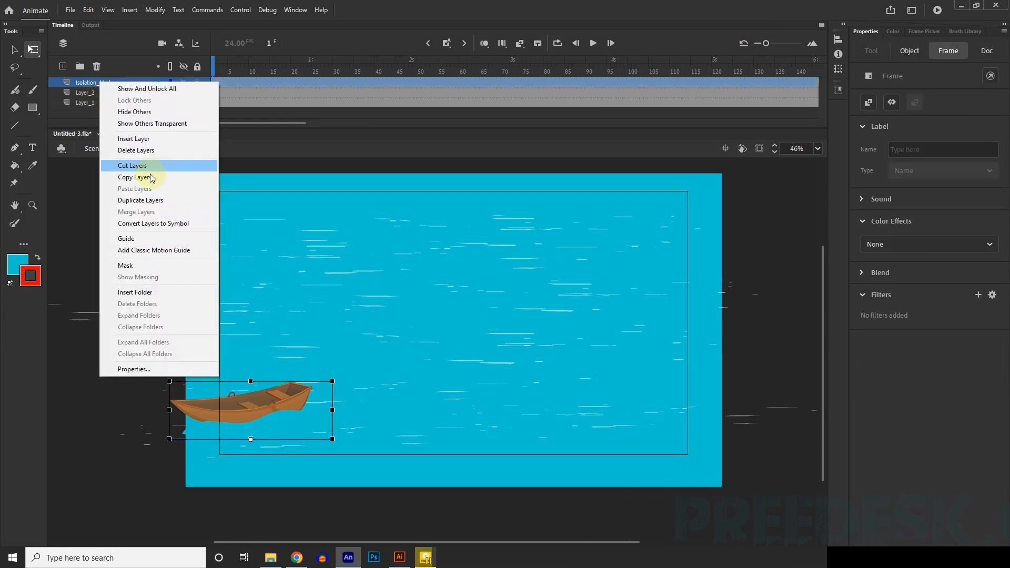
pyautogui.click(167, 252)
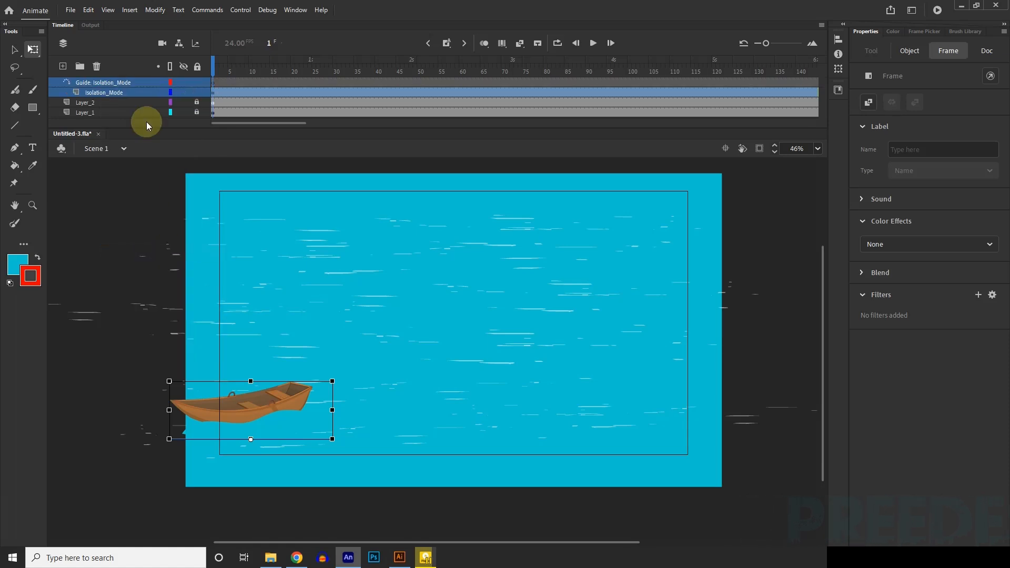
pyautogui.moveTo(315, 129); pyautogui.dragTo(315, 172)
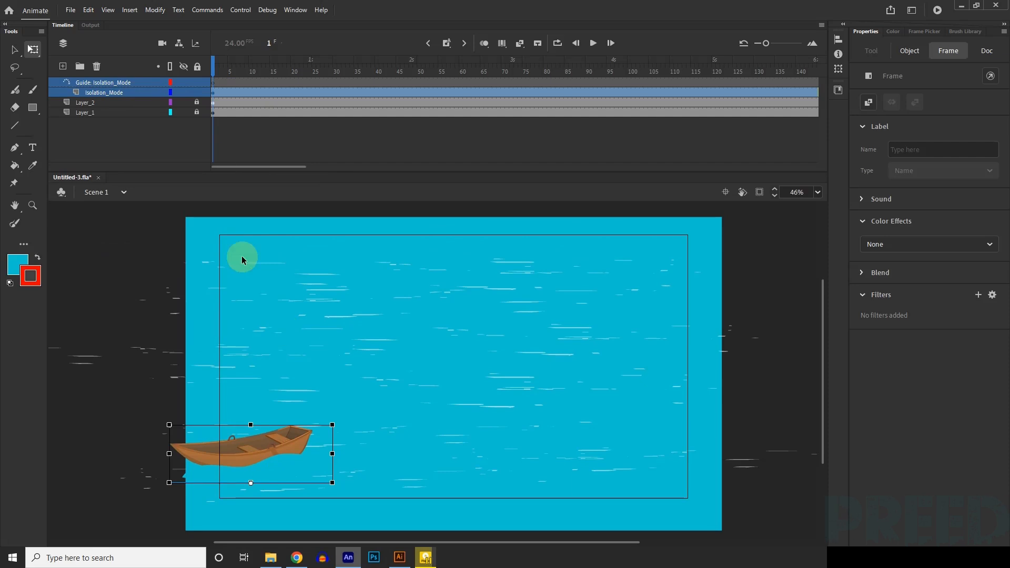
# Step: On the guide layer, paint a wavy red path from below the boat to beyond the stage's upper-right edge with the Paint Brush
pyautogui.moveTo(120, 87); pyautogui.dragTo(317, 87)
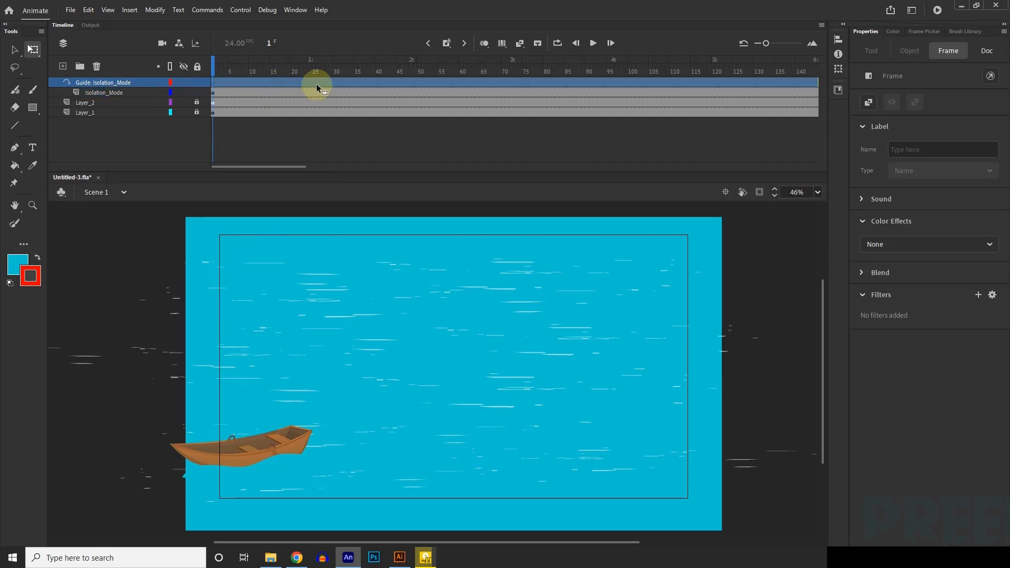
pyautogui.scroll(-1, 398, 288)
pyautogui.scroll(2, 349, 410)
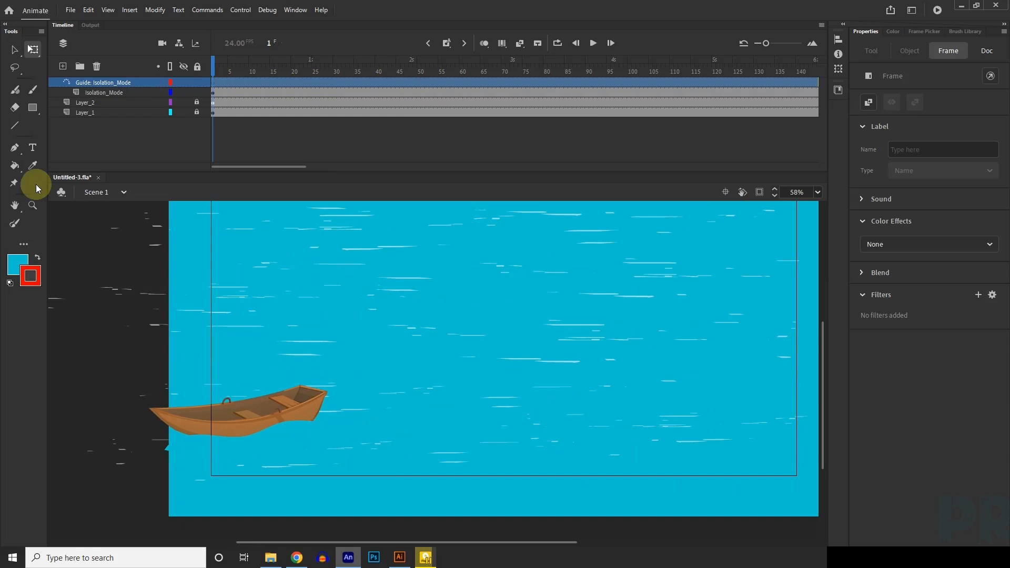
pyautogui.click(17, 224)
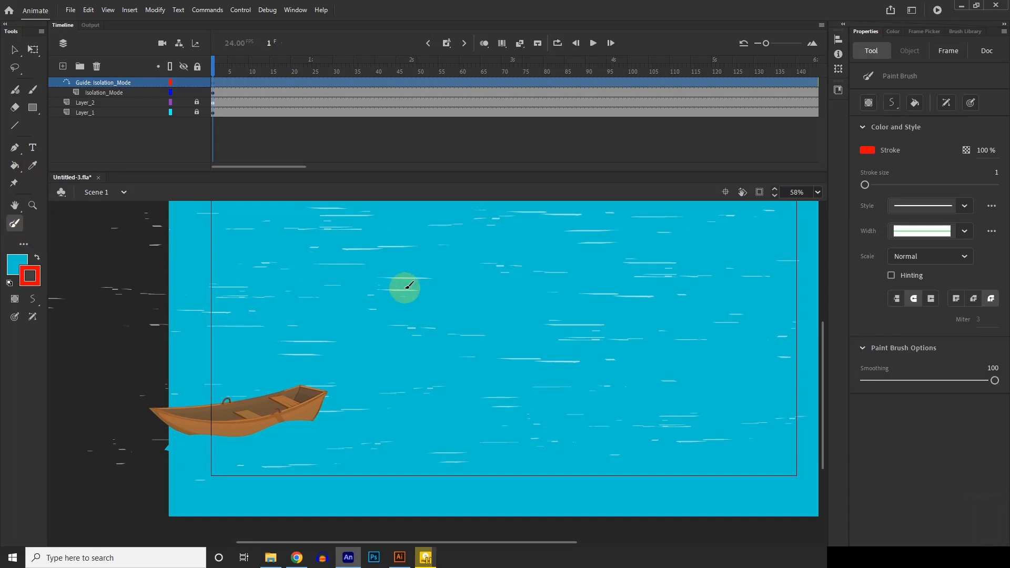
pyautogui.scroll(-1, 214, 335)
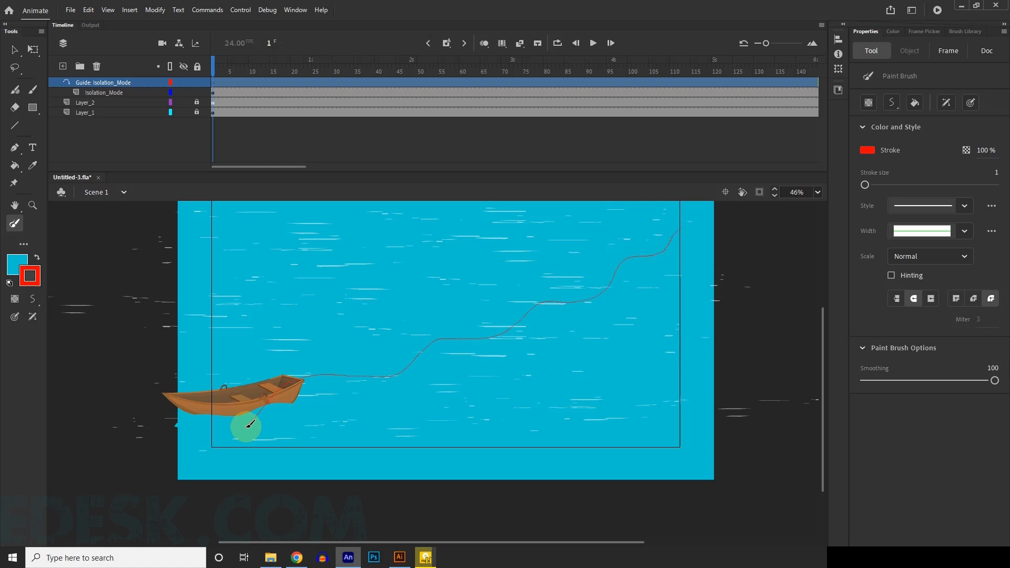
pyautogui.moveTo(248, 425); pyautogui.dragTo(247, 425)
pyautogui.scroll(-3, 370, 376)
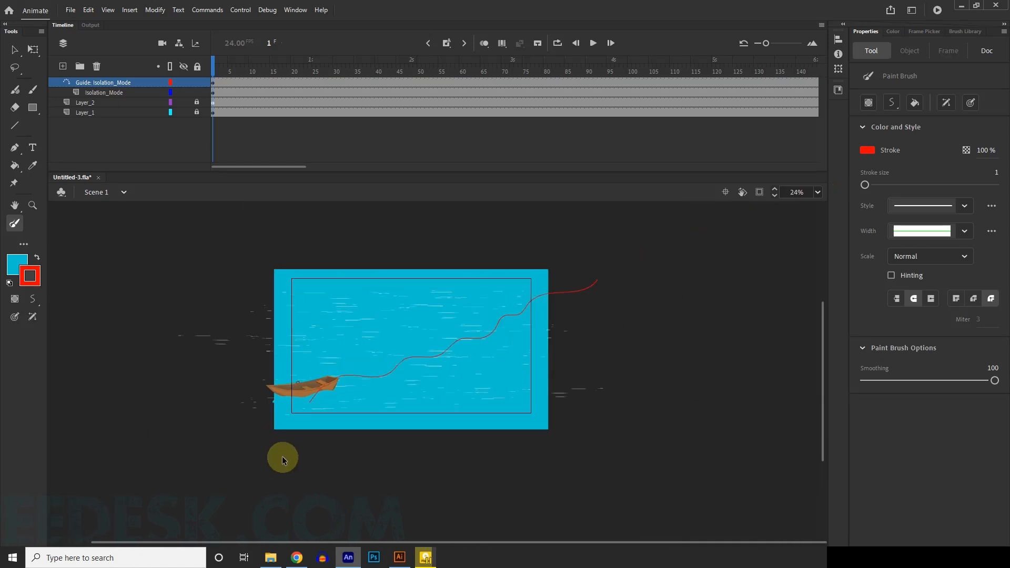
pyautogui.scroll(1, 623, 310)
pyautogui.press('v')
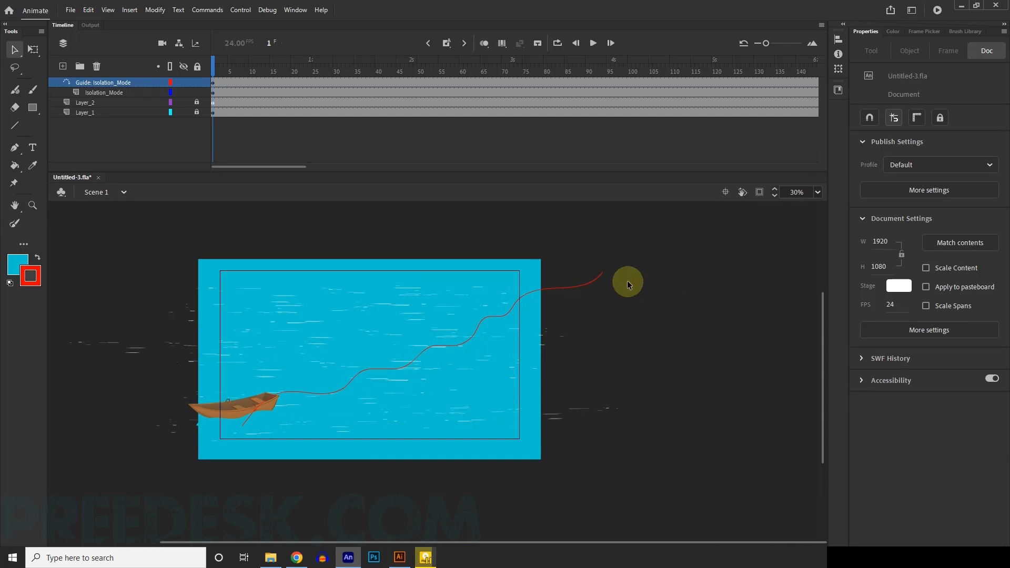
# Step: On frame 1, snap the boat's transformation point to the lower-left start of the red guide path
pyautogui.scroll(2, 376, 367)
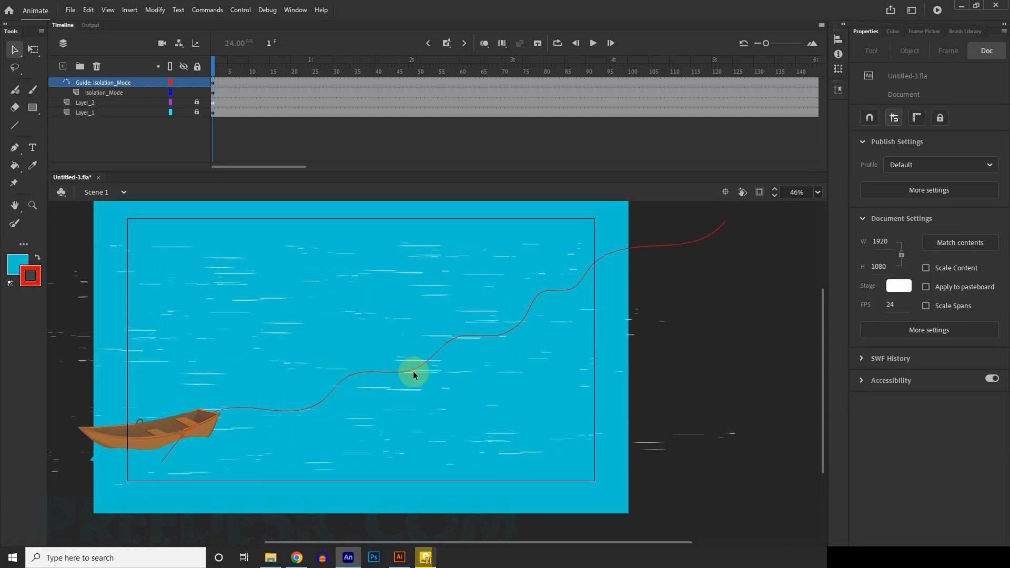
pyautogui.scroll(-1, 723, 257)
pyautogui.scroll(3, 363, 379)
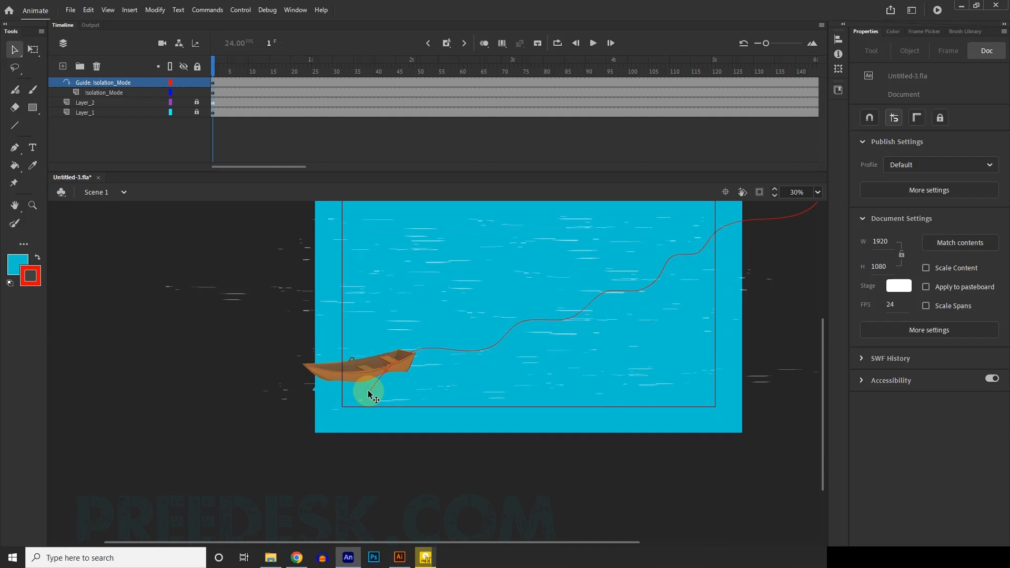
pyautogui.click(348, 361)
pyautogui.scroll(4, 395, 388)
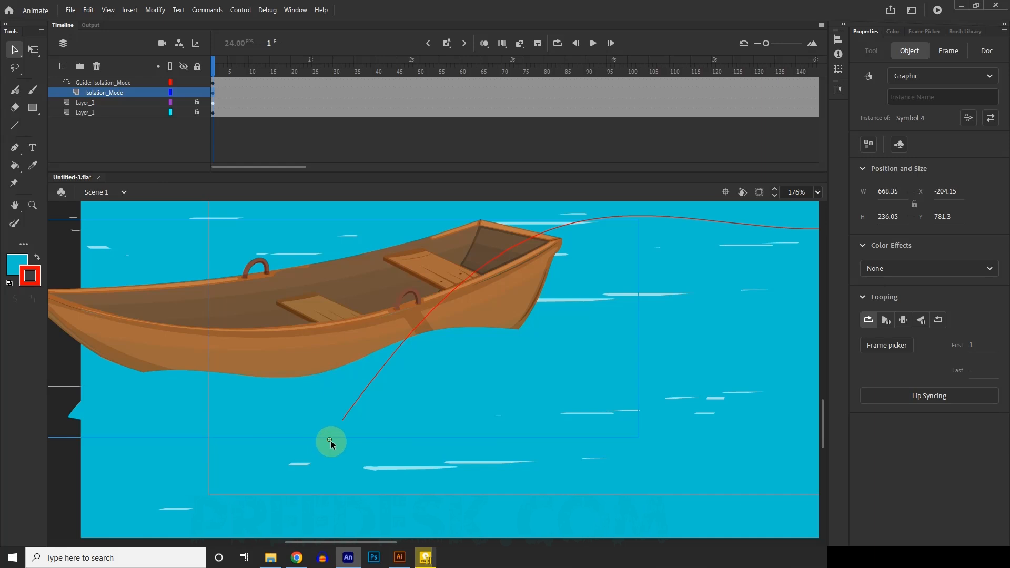
pyautogui.moveTo(342, 420); pyautogui.dragTo(331, 434)
pyautogui.moveTo(339, 342); pyautogui.dragTo(320, 365)
pyautogui.moveTo(312, 456); pyautogui.dragTo(342, 421)
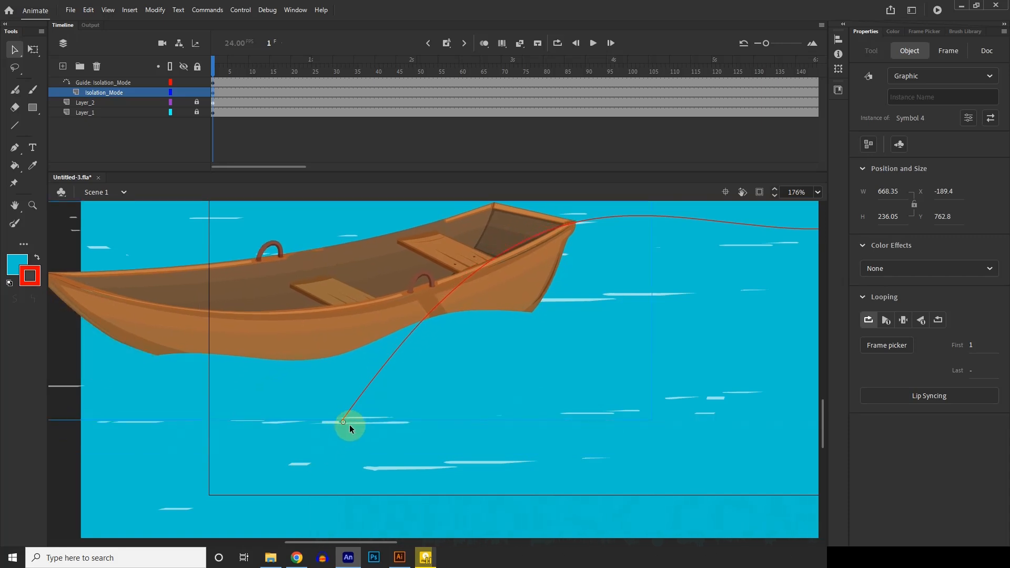
pyautogui.scroll(5, 345, 424)
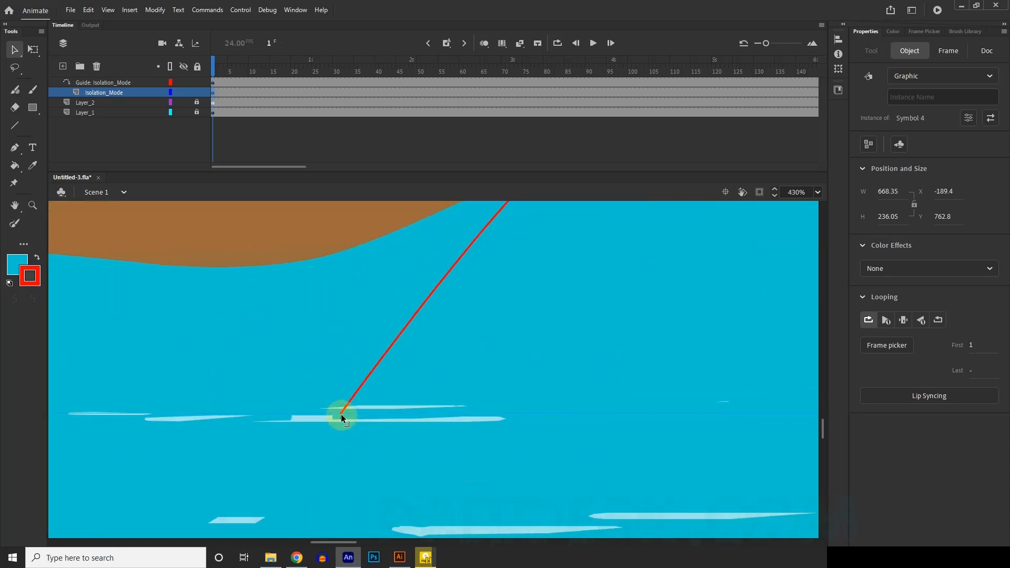
pyautogui.moveTo(340, 414); pyautogui.dragTo(339, 412)
pyautogui.scroll(-5, 381, 434)
pyautogui.scroll(-5, 258, 455)
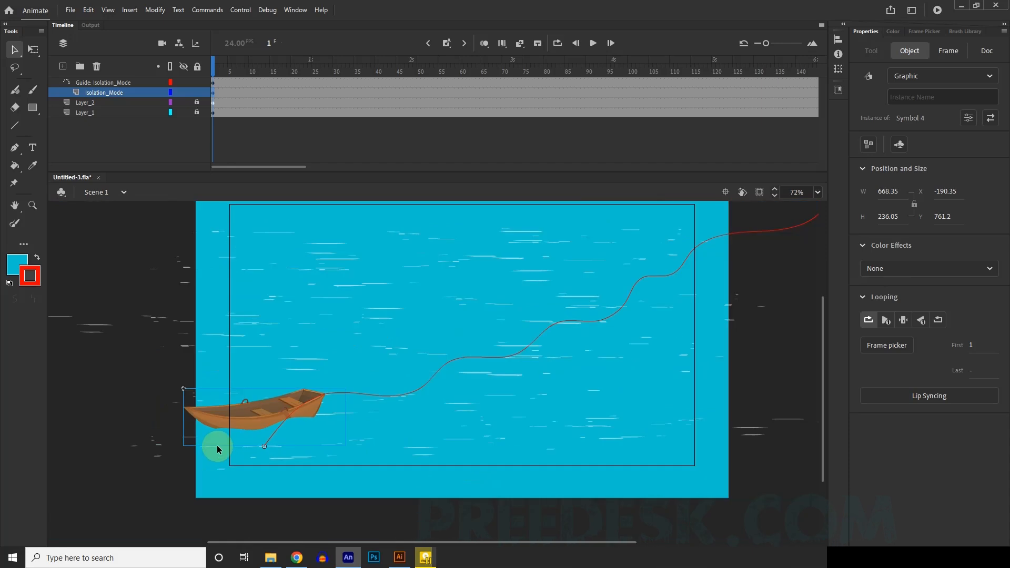
# Step: Insert a keyframe for the boat at frame 194 on the Isolation_Mode layer
pyautogui.click(762, 43)
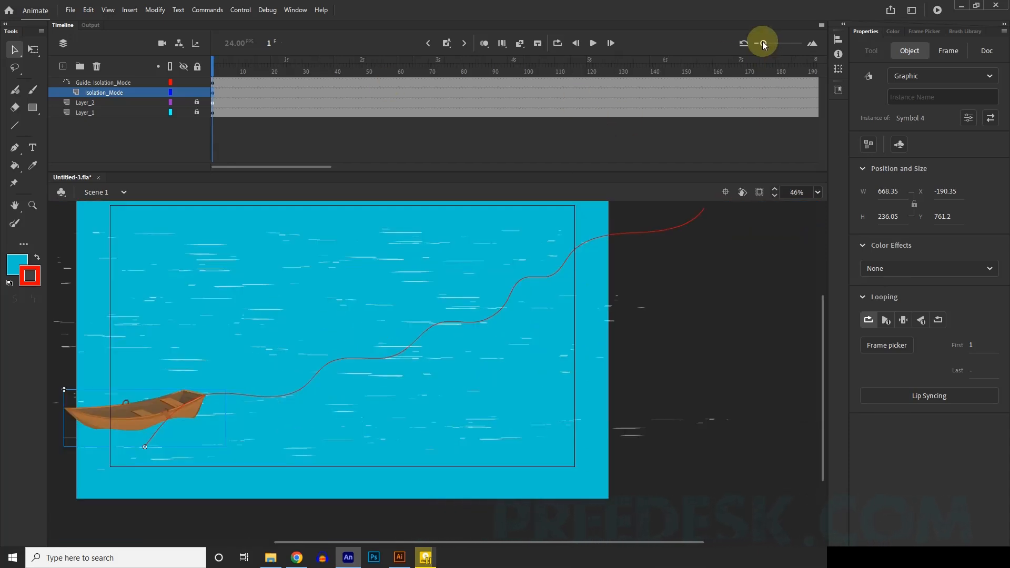
pyautogui.click(759, 44)
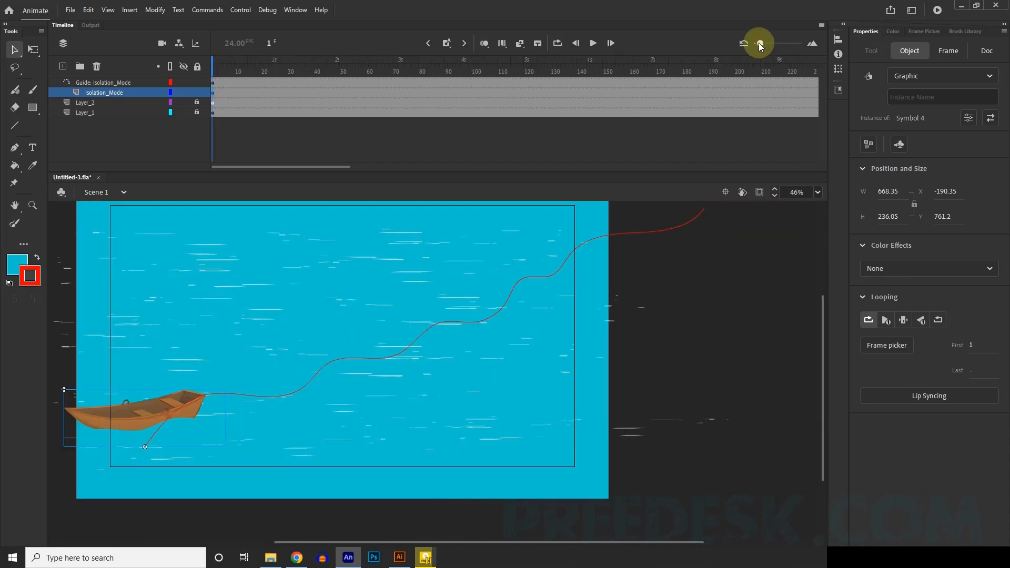
pyautogui.click(718, 94)
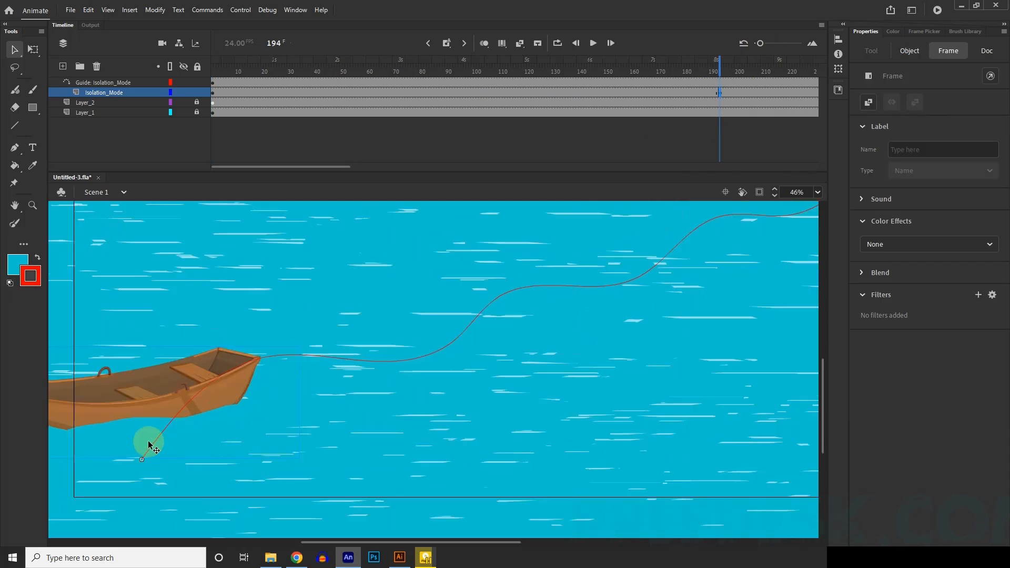
# Step: On frame 194, move the boat past the stage's upper-right corner and snap its transformation point to the guide path's end
pyautogui.scroll(-3, 126, 465)
pyautogui.moveTo(125, 460); pyautogui.dragTo(586, 221)
pyautogui.scroll(2, 128, 454)
pyautogui.scroll(1, 105, 439)
pyautogui.scroll(-2, 90, 458)
pyautogui.scroll(-3, 525, 380)
pyautogui.scroll(4, 518, 336)
pyautogui.scroll(5, 723, 244)
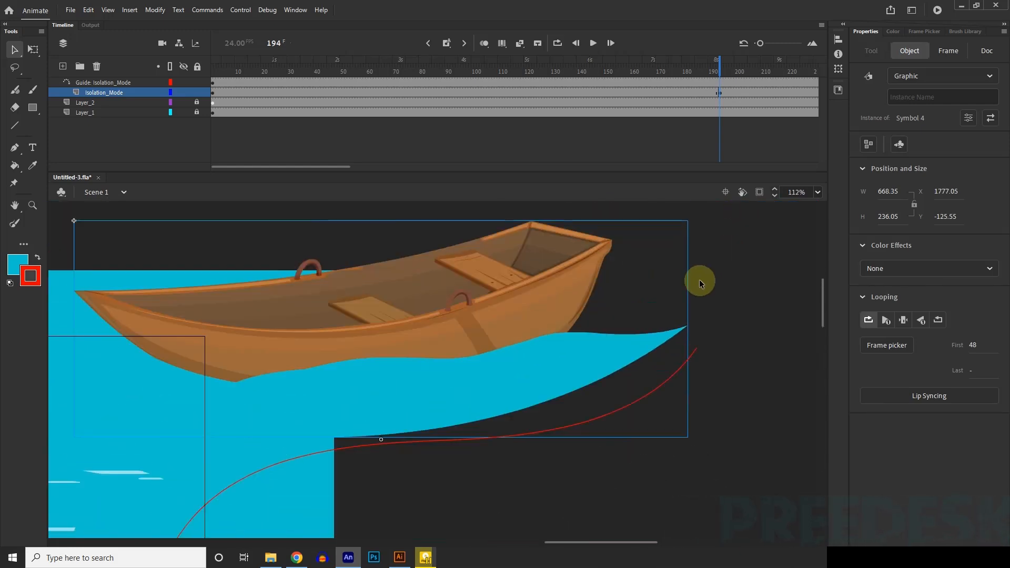
pyautogui.moveTo(371, 434); pyautogui.dragTo(688, 311)
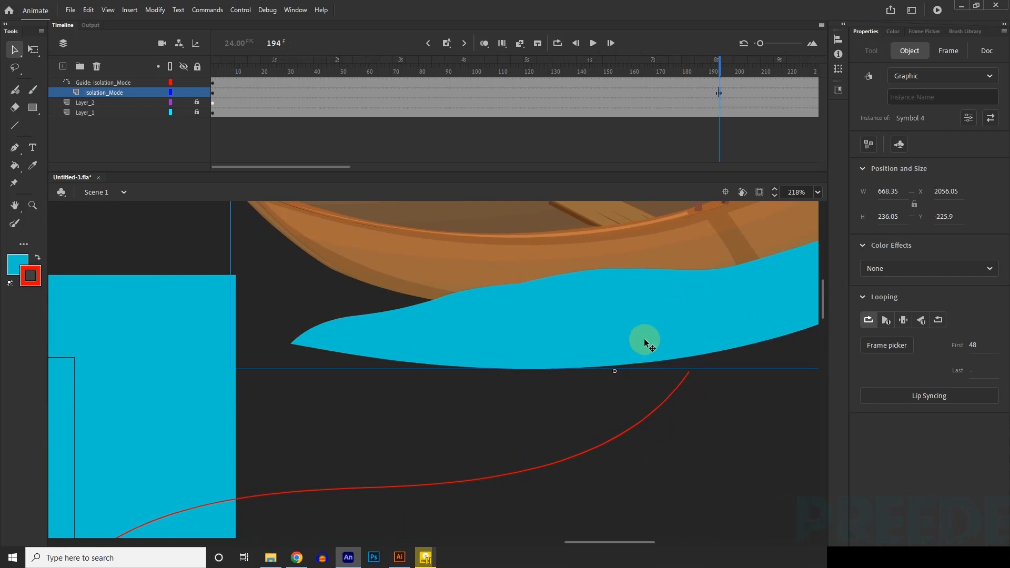
pyautogui.moveTo(645, 340); pyautogui.dragTo(688, 371)
pyautogui.scroll(-10, 645, 384)
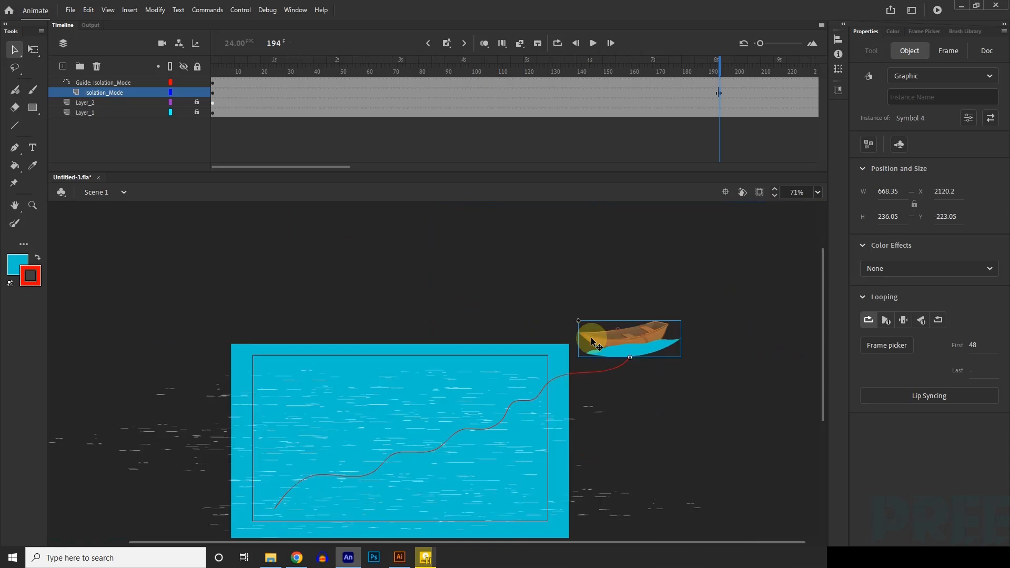
# Step: Create a classic tween between the boat's keyframes at frames 1 and 194, and scrub through the motion back to frame 1
pyautogui.scroll(3, 536, 383)
pyautogui.click(622, 92)
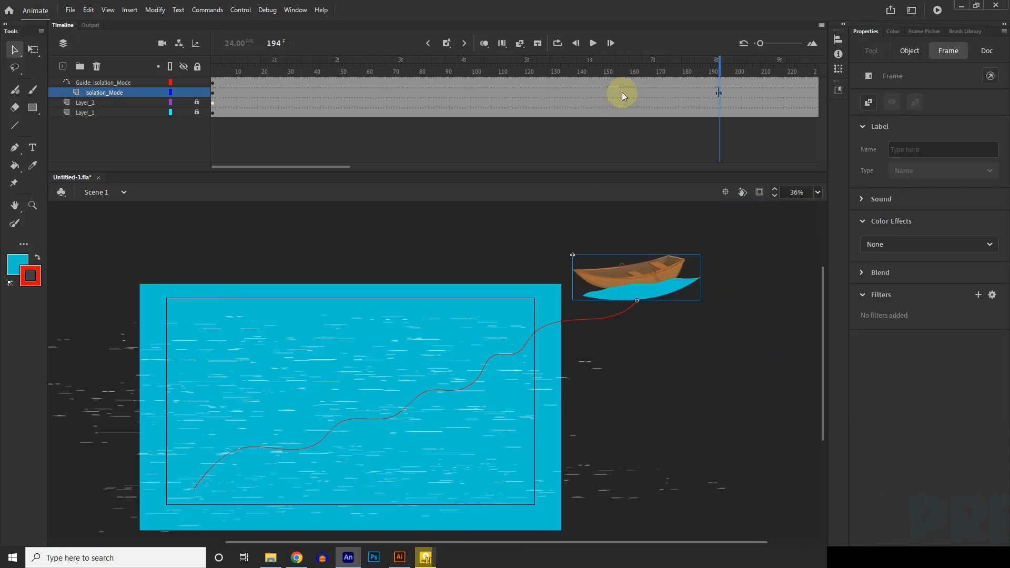
pyautogui.rightClick(622, 93)
pyautogui.click(652, 98)
pyautogui.moveTo(622, 74); pyautogui.dragTo(555, 115)
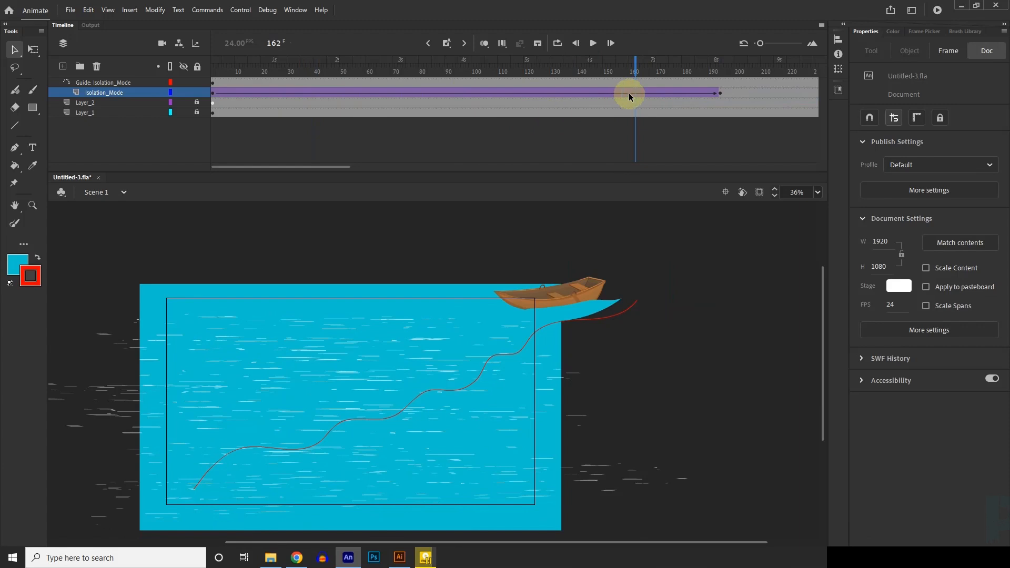
pyautogui.moveTo(639, 71); pyautogui.dragTo(187, 103)
# Step: Clip the content outside the stage so only the stage area shows
pyautogui.scroll(-2, 386, 349)
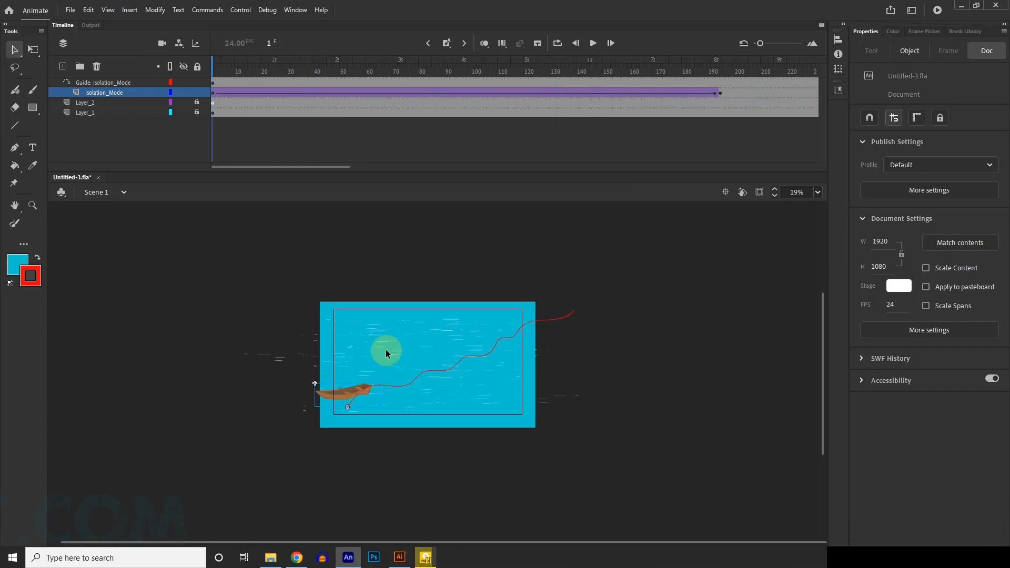
pyautogui.scroll(2, 396, 351)
pyautogui.click(758, 192)
pyautogui.scroll(1, 565, 403)
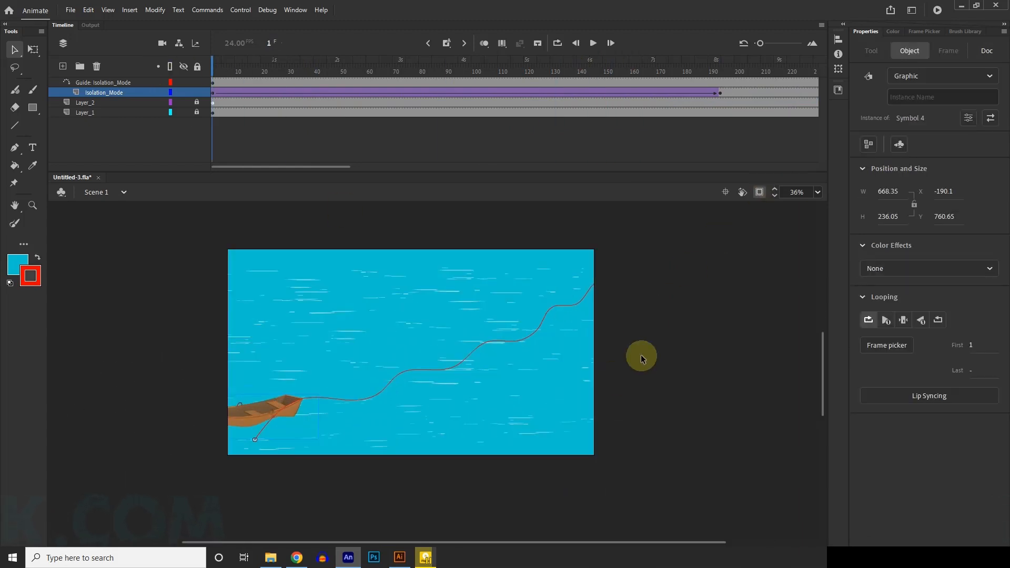
# Step: Play the boat animation, lock the guide layer and the Isolation_Mode layer, and return to frame 1
pyautogui.click(593, 43)
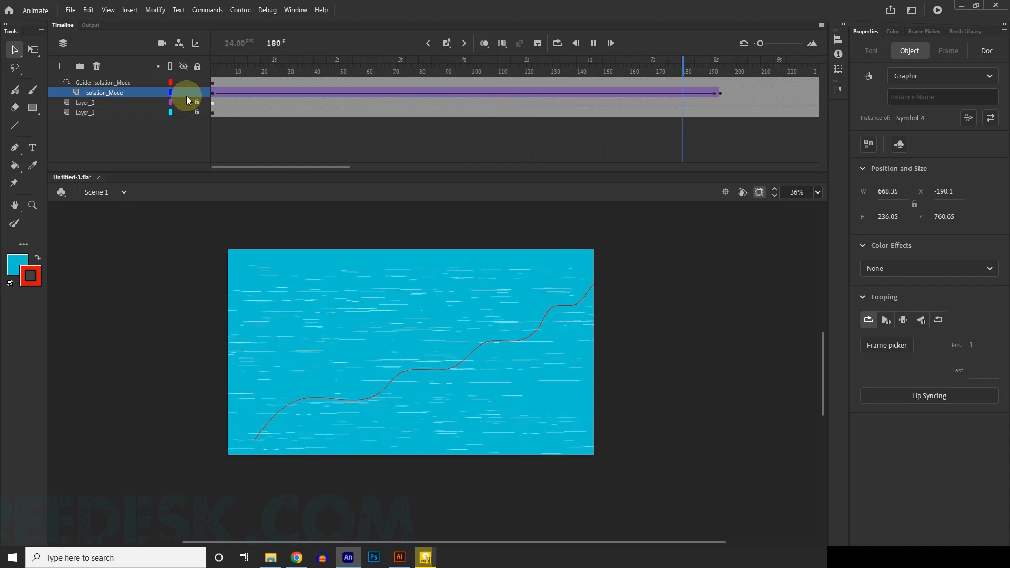
pyautogui.click(197, 82)
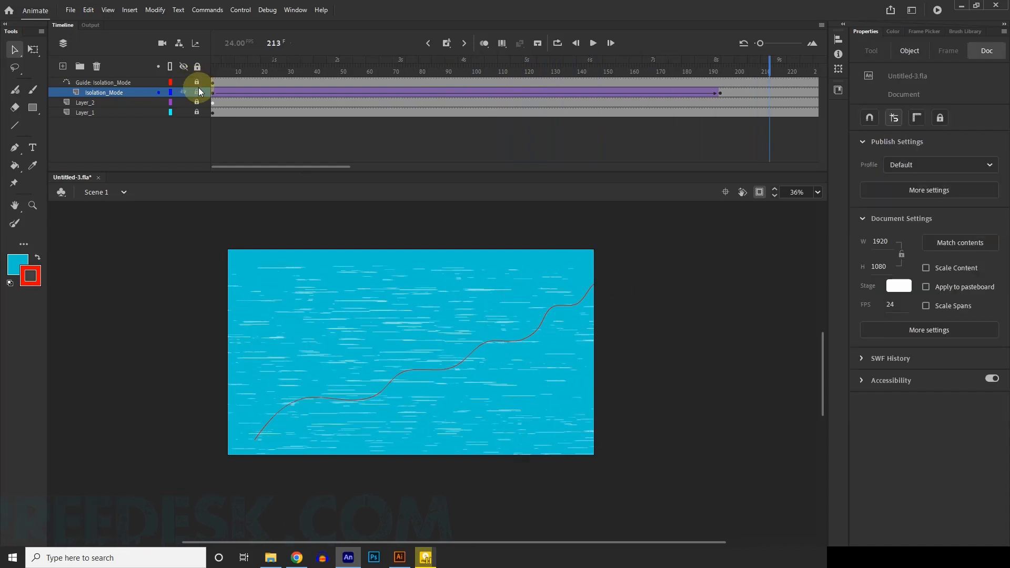
pyautogui.click(197, 92)
pyautogui.click(222, 82)
pyautogui.hotkey('ctrl', 'Return')
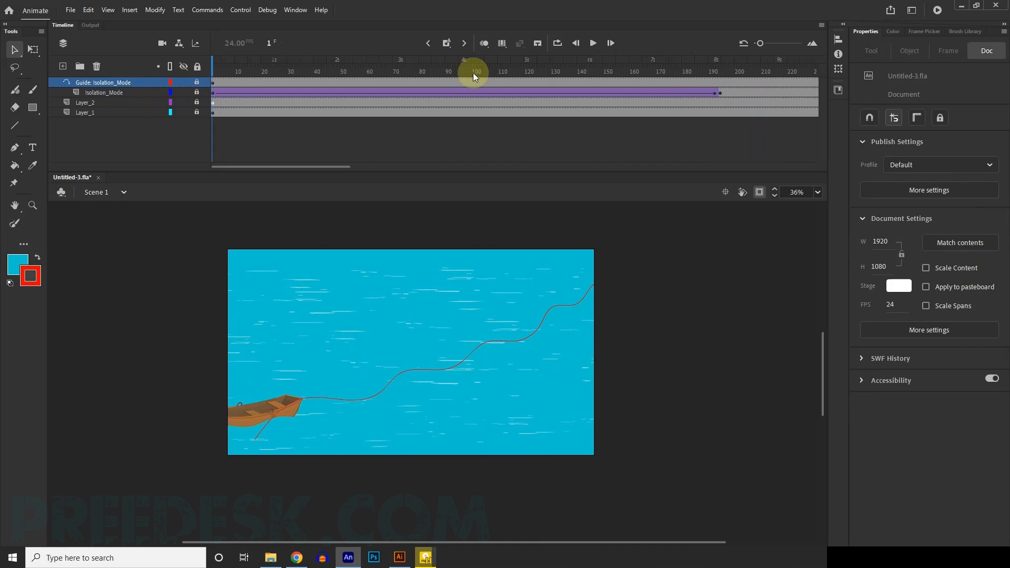
# Step: Hide the guide layer, preview the boat's motion from the beginning, and return to frame 1
pyautogui.click(592, 44)
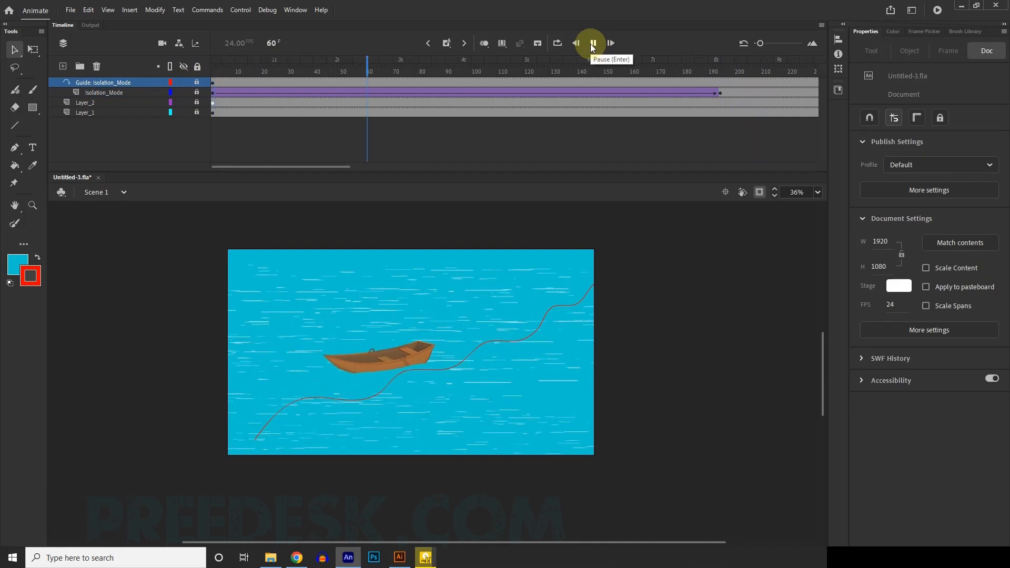
pyautogui.click(593, 44)
pyautogui.click(184, 83)
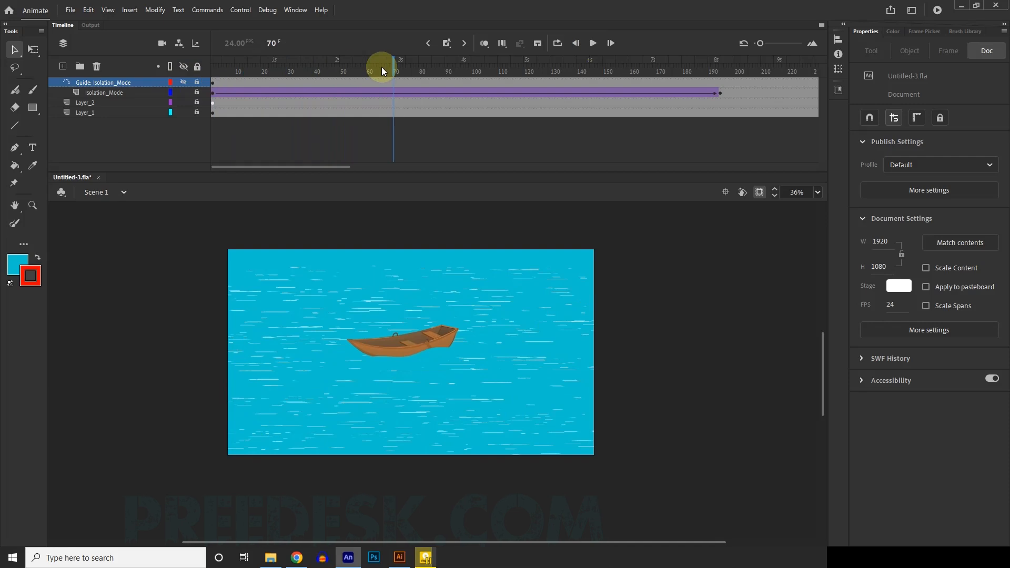
pyautogui.moveTo(389, 68); pyautogui.dragTo(158, 67)
pyautogui.click(592, 43)
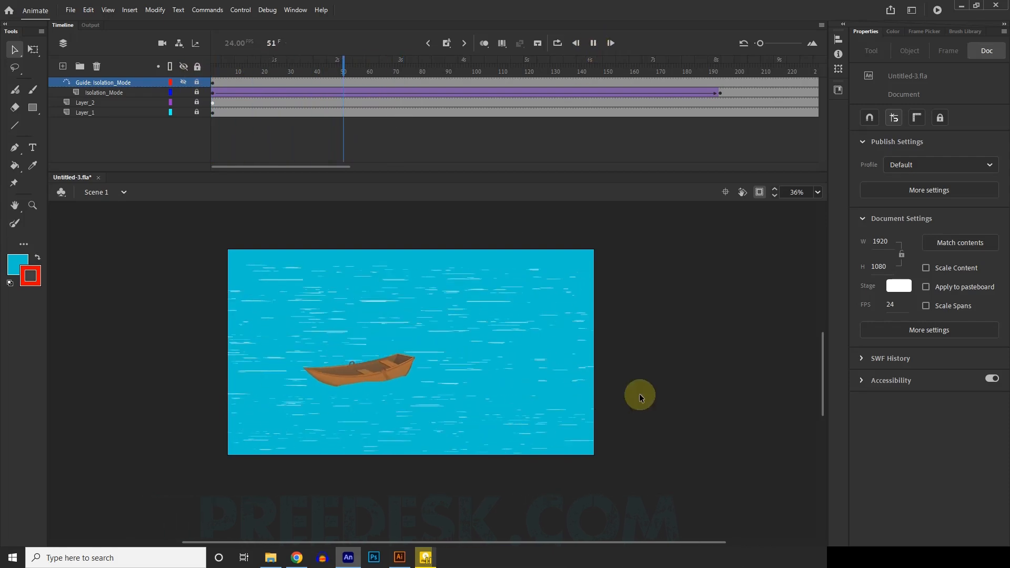
pyautogui.click(270, 80)
pyautogui.moveTo(271, 80); pyautogui.dragTo(190, 83)
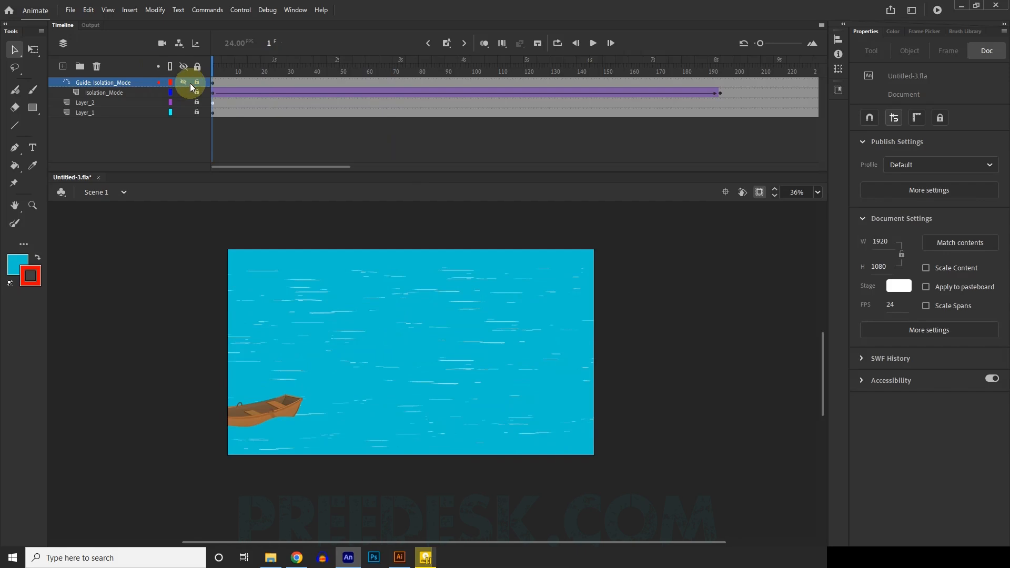
# Step: Apply an Alpha color effect of 0% to frame 1 of the guide layer to make the motion path invisible
pyautogui.scroll(1, 630, 308)
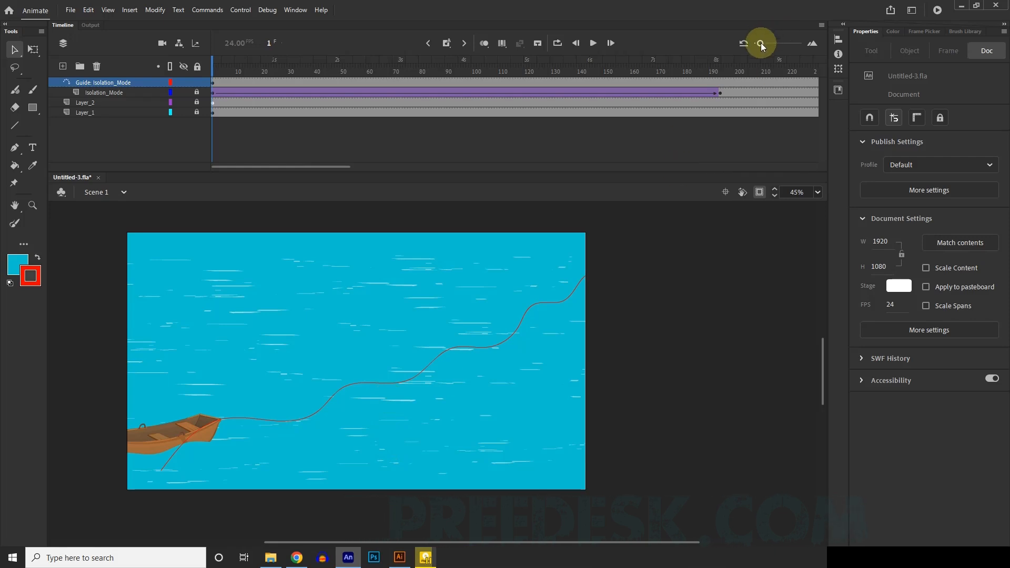
pyautogui.moveTo(760, 43); pyautogui.dragTo(769, 43)
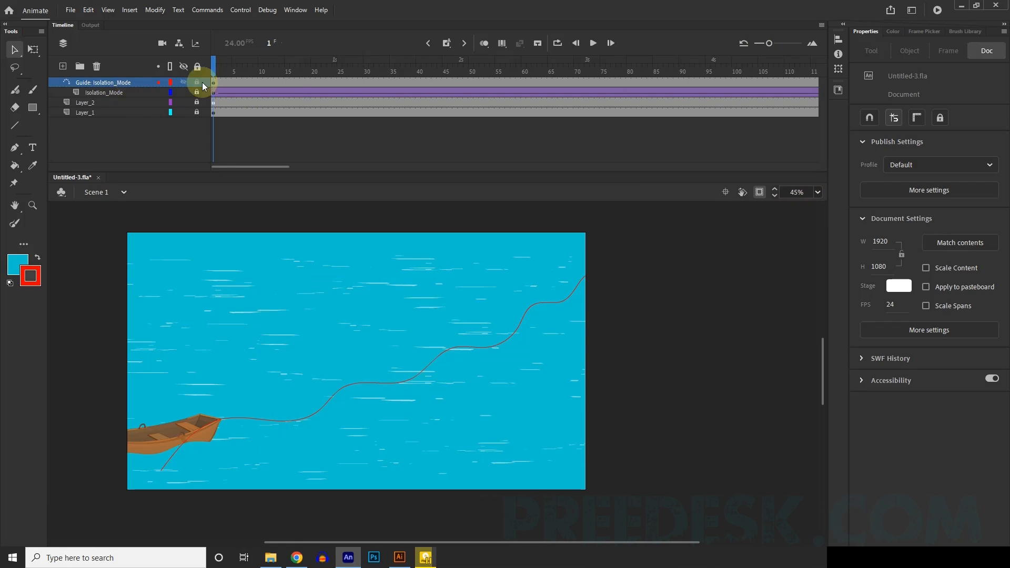
pyautogui.click(212, 83)
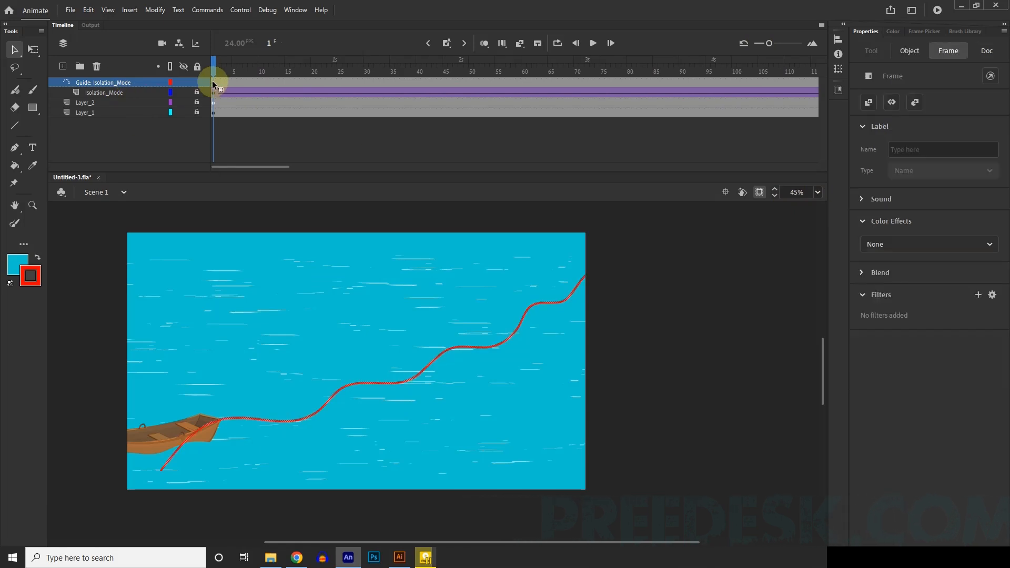
pyautogui.click(911, 244)
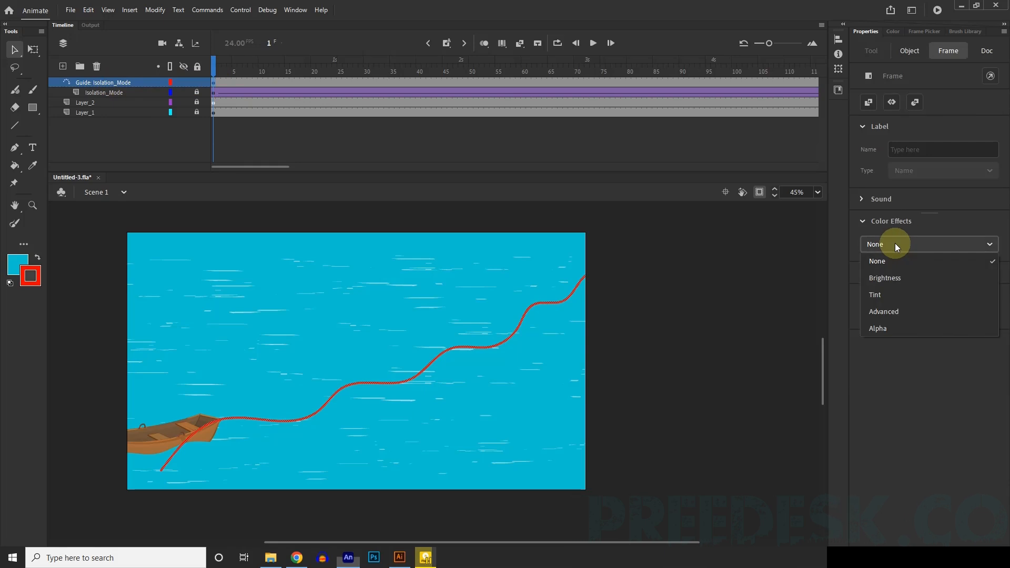
pyautogui.click(904, 329)
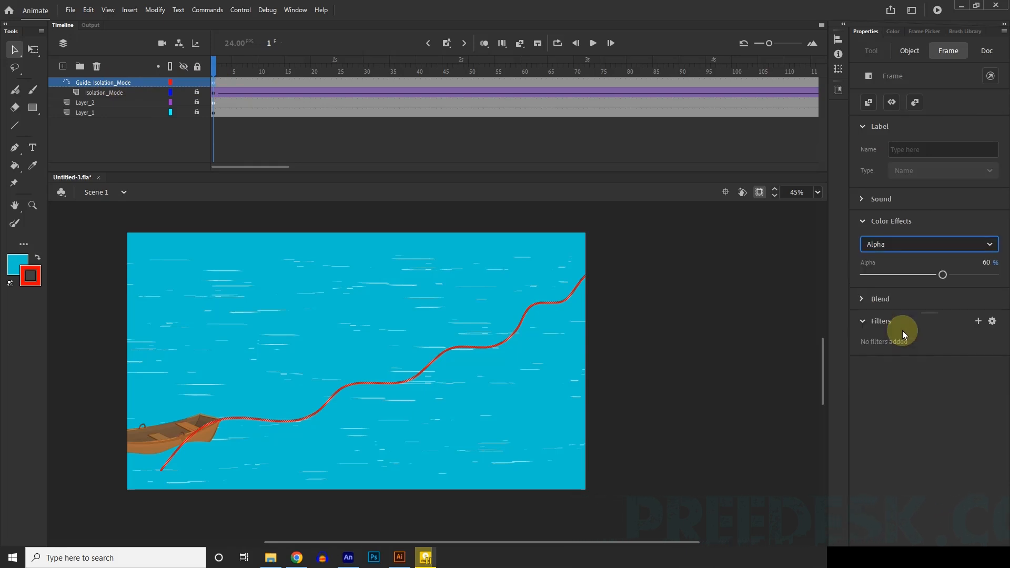
pyautogui.click(988, 262)
pyautogui.write('0')
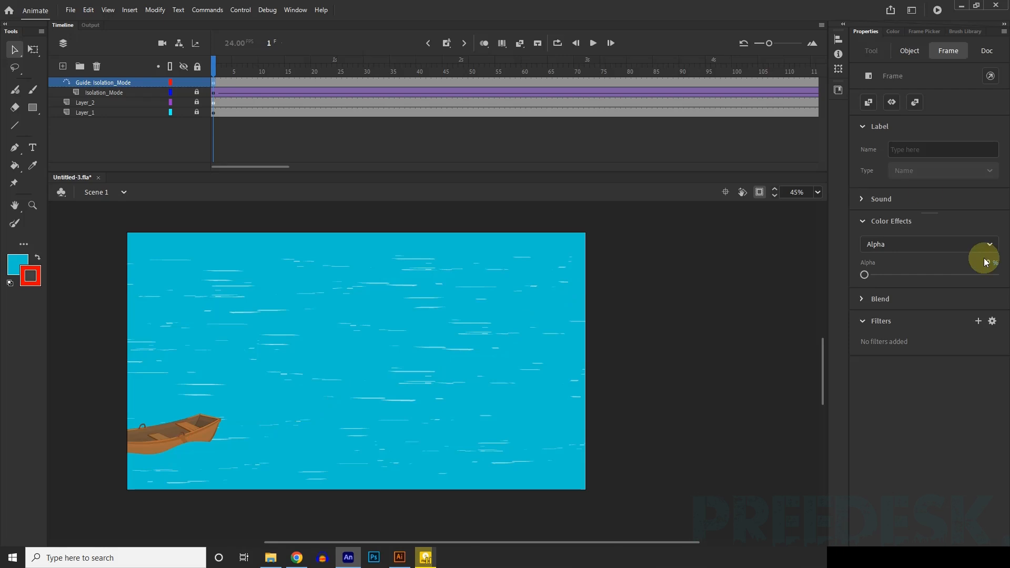
# Step: Play the animation to check the boat's speed along the path, and go back to frame 108
pyautogui.scroll(-1, 415, 371)
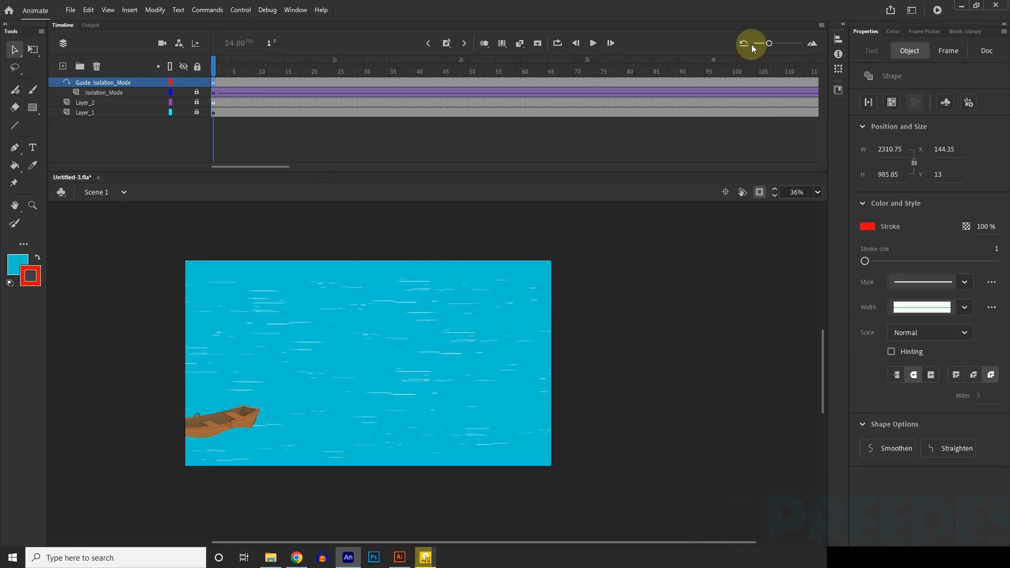
pyautogui.moveTo(765, 43); pyautogui.dragTo(757, 44)
pyautogui.click(593, 44)
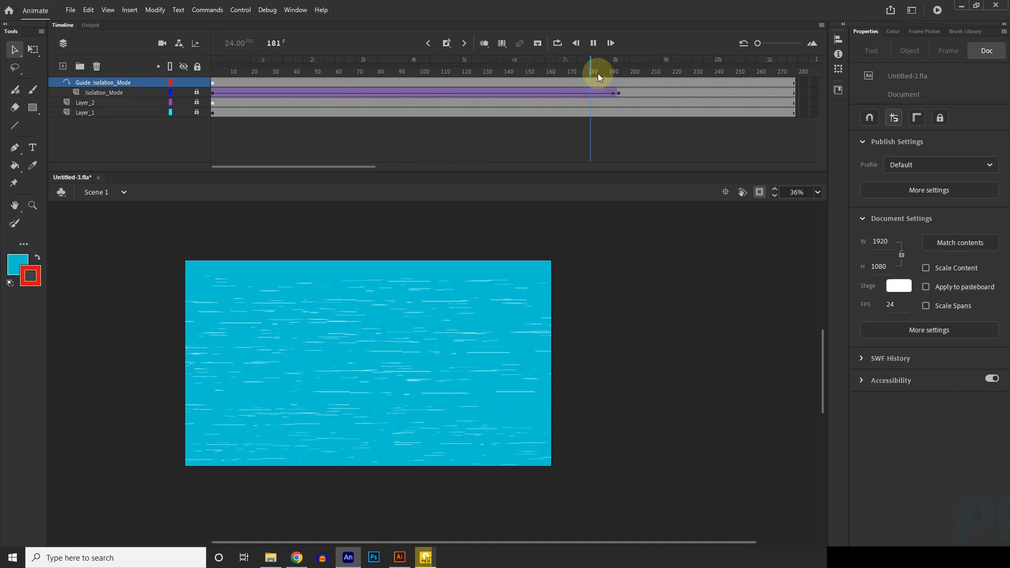
pyautogui.click(437, 71)
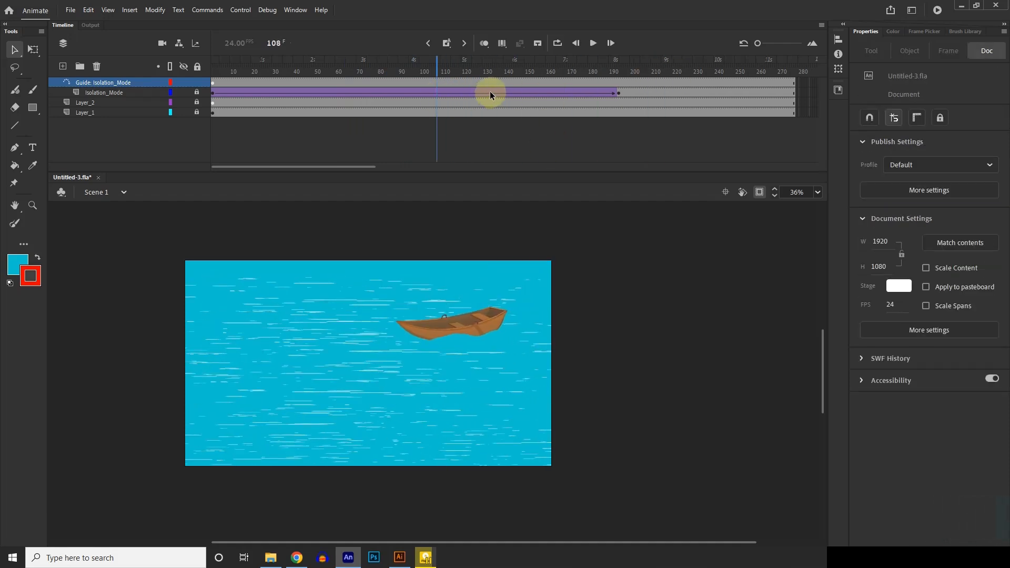
# Step: Lengthen the boat's classic tween to about frame 242 by inserting frames mid-span on Isolation_Mode, and replay it from frame 1
pyautogui.moveTo(490, 93); pyautogui.dragTo(390, 92)
pyautogui.press('F5')
pyautogui.moveTo(589, 74); pyautogui.dragTo(213, 74)
pyautogui.click(594, 44)
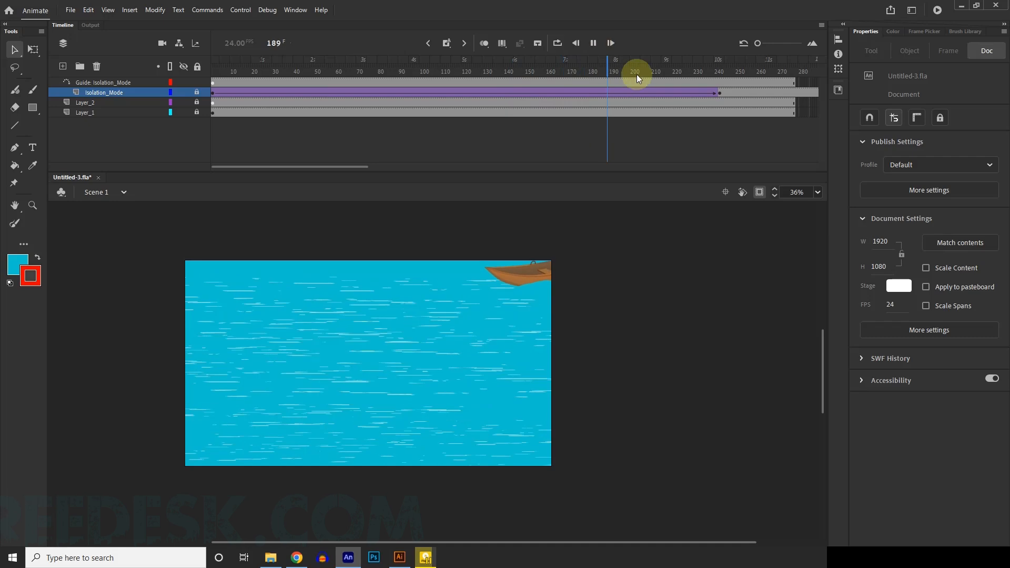
pyautogui.moveTo(634, 74); pyautogui.dragTo(192, 81)
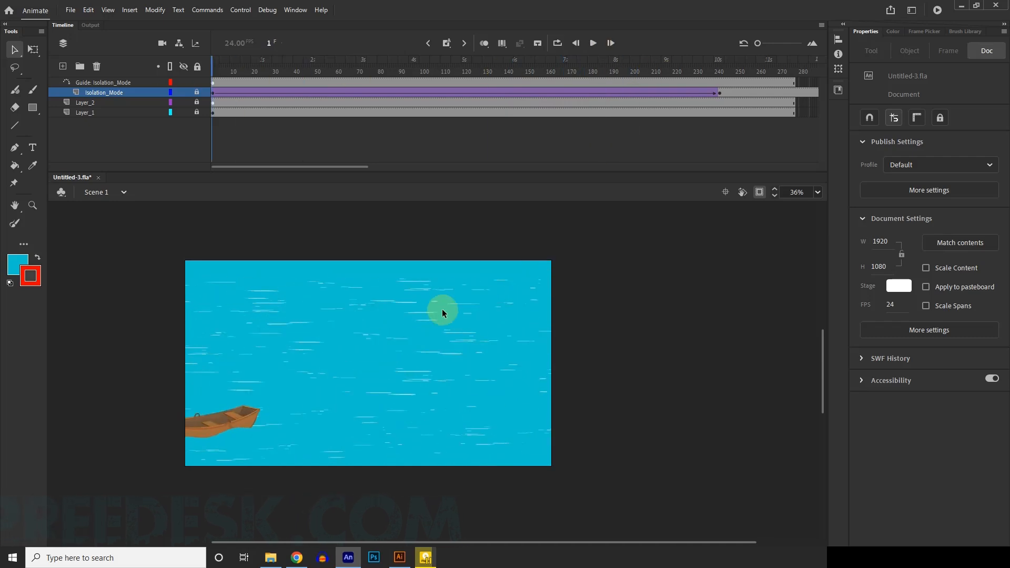